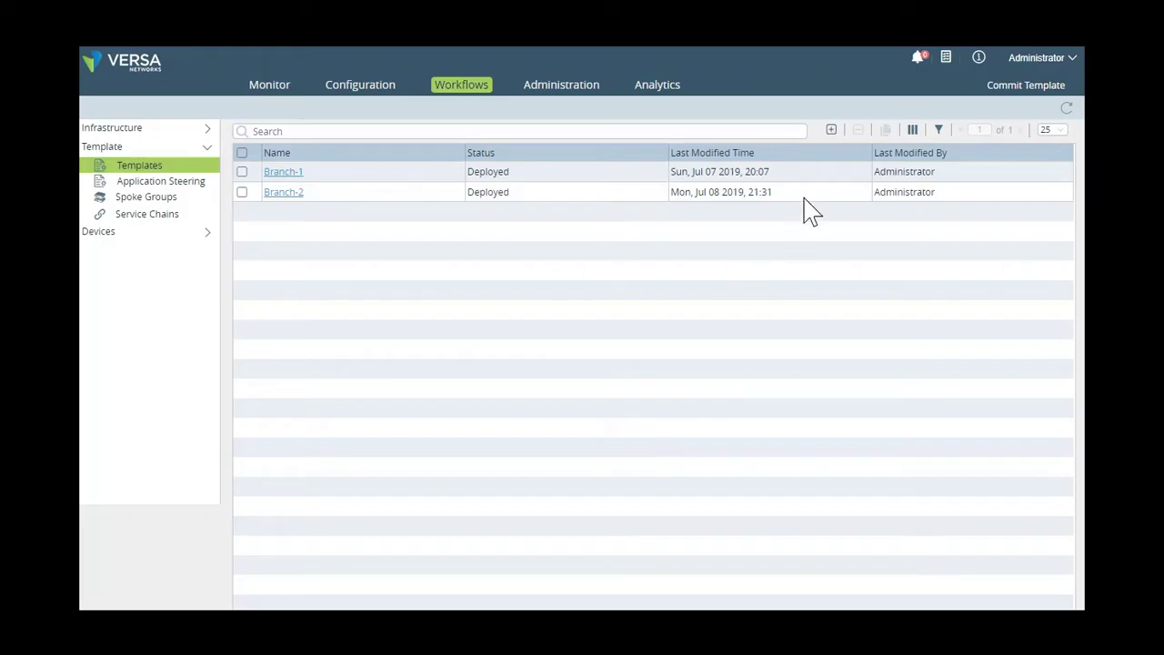
Step: Start a new template named Branch-test in the Provider organization
left_click(832, 132)
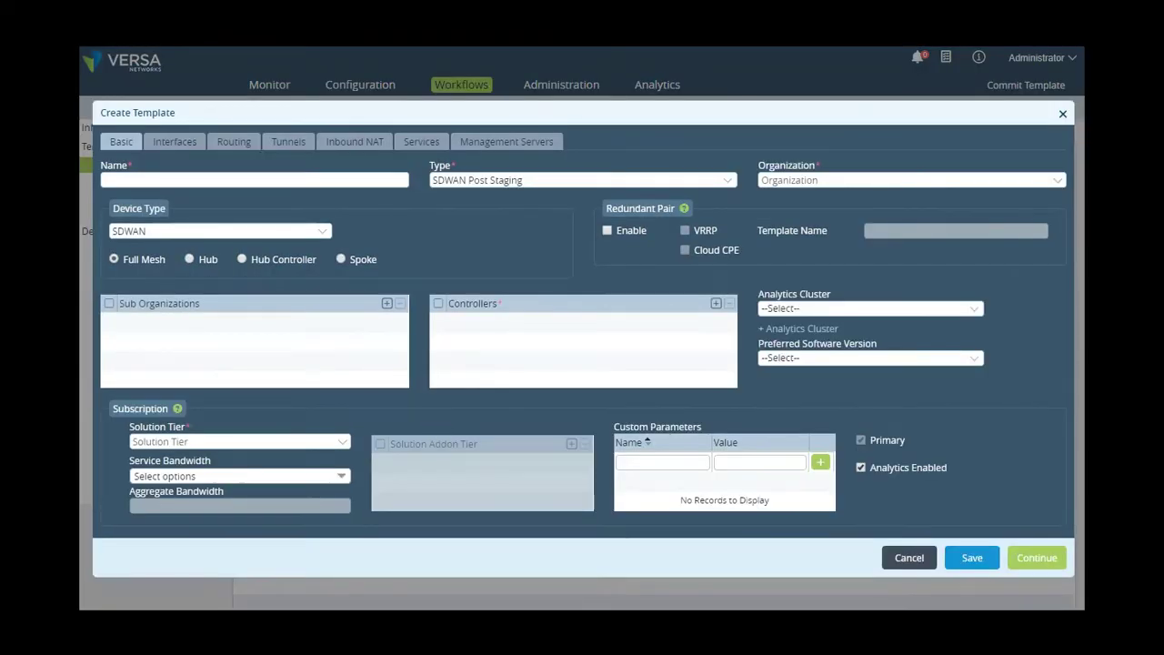
left_click(187, 179)
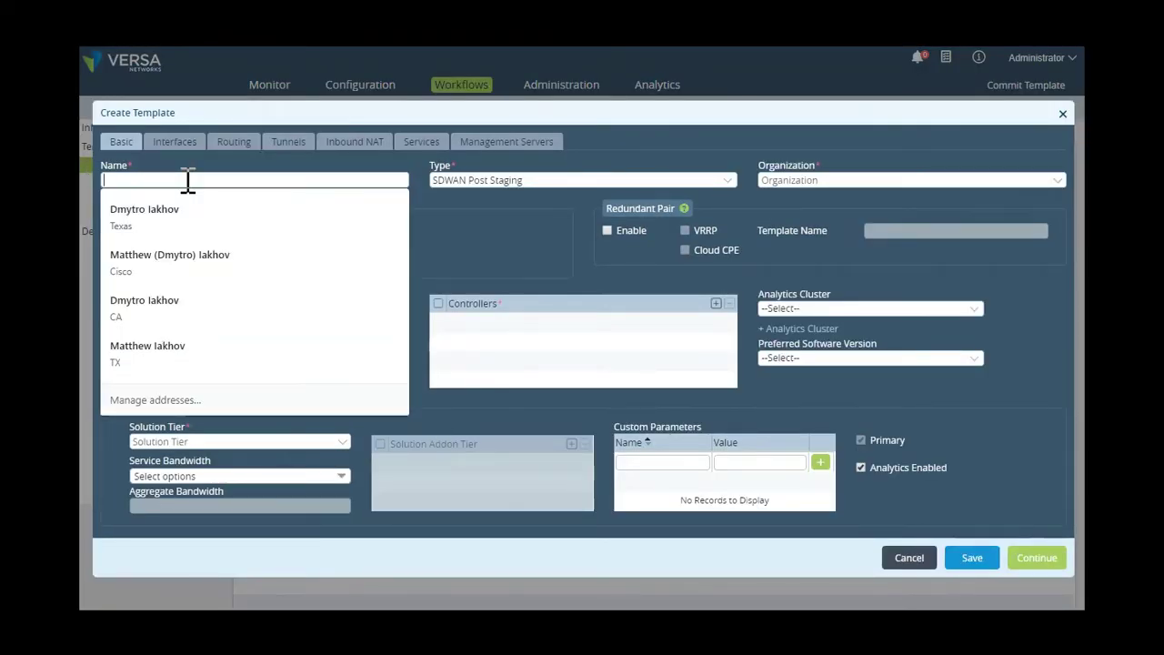
type("Branch-new")
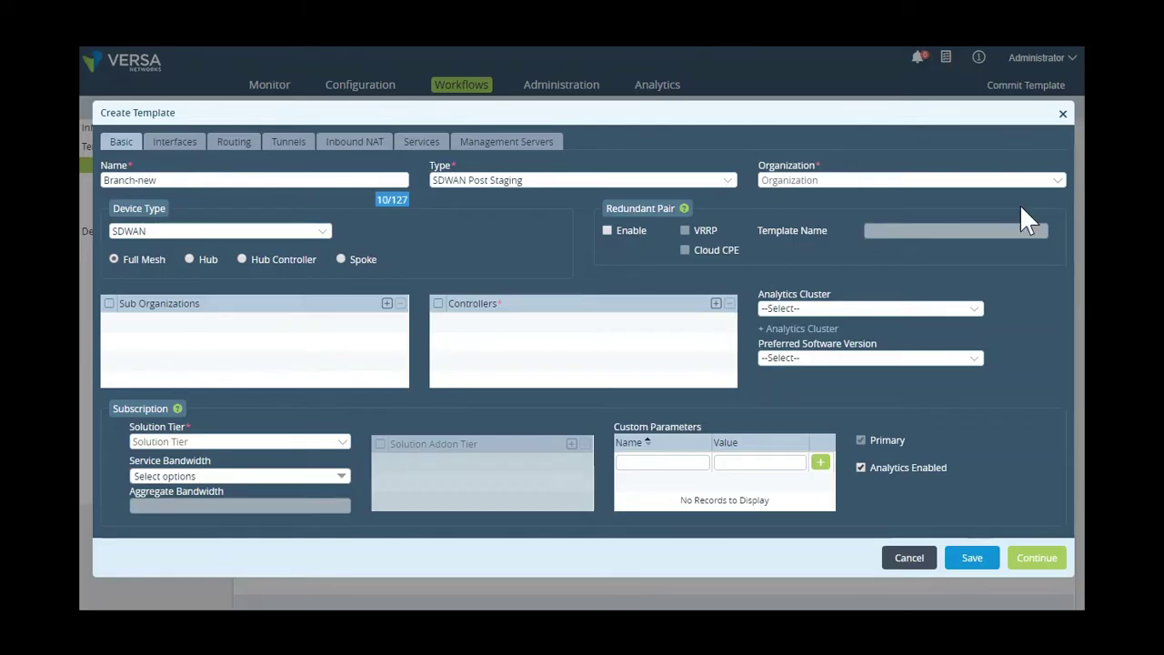
left_click(982, 182)
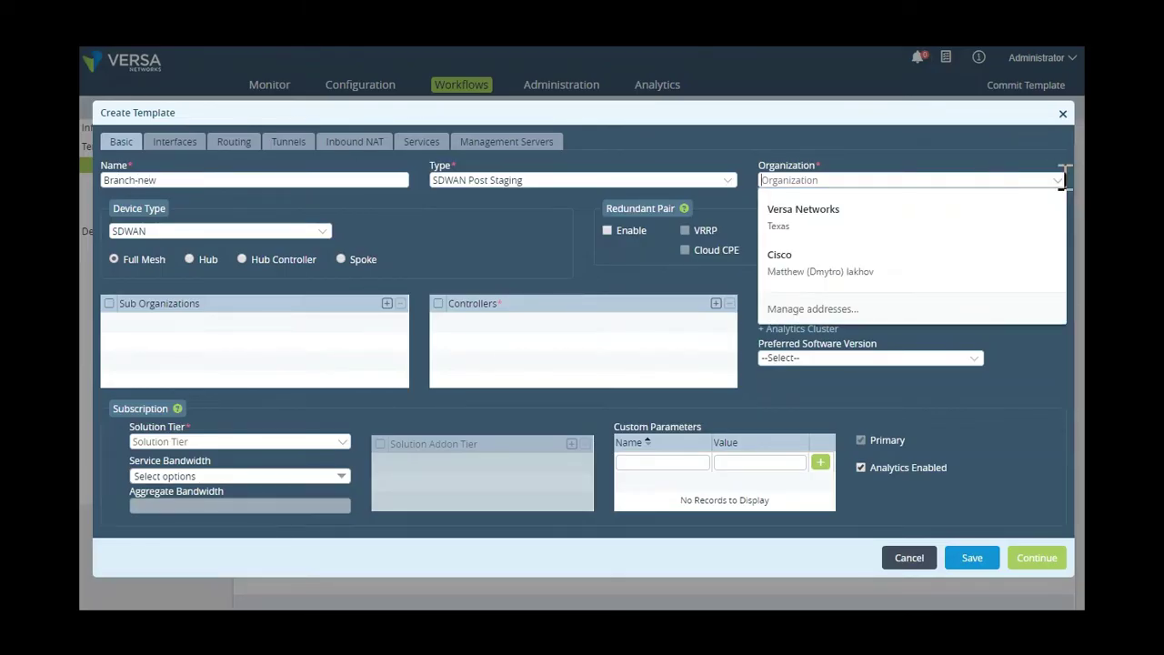
type("V")
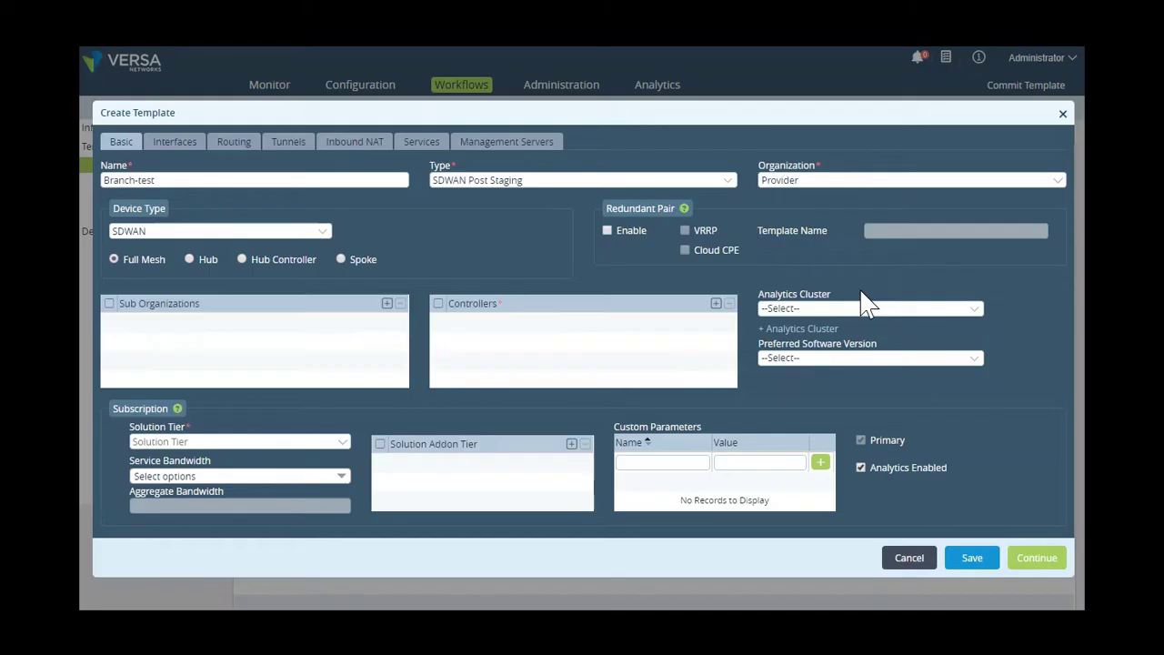
Step: Assign AnalyticsCluster-1, controller DC-Controller1, tier Advanced-SDWAN and 200 Mbps service bandwidth
left_click(846, 309)
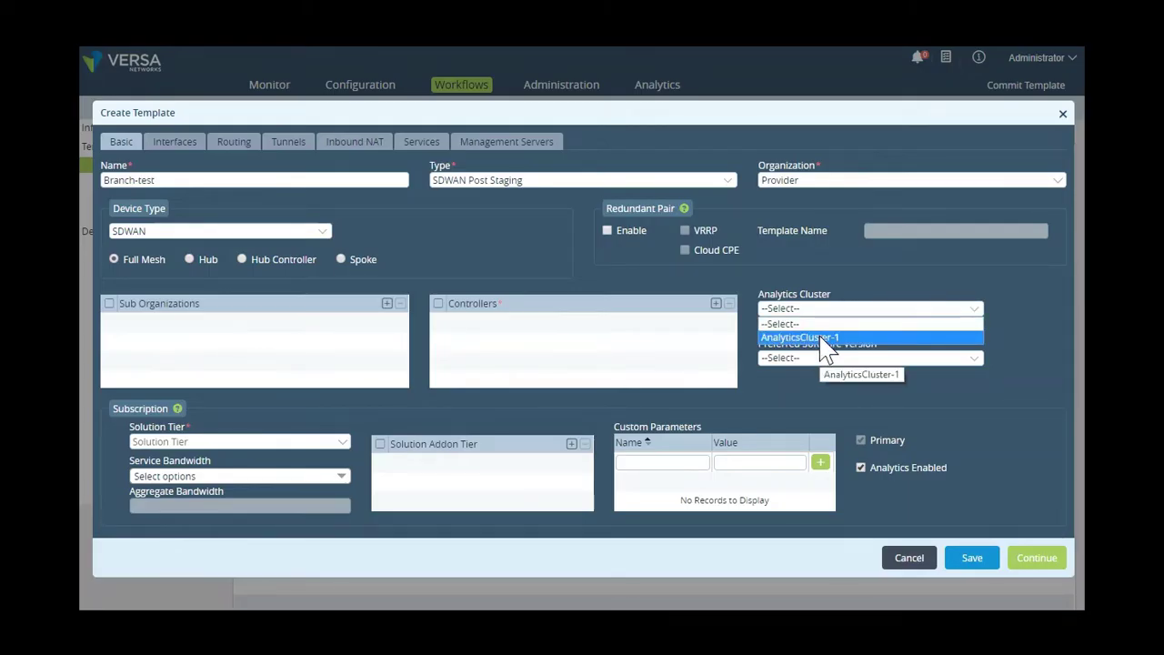
left_click(822, 337)
left_click(716, 304)
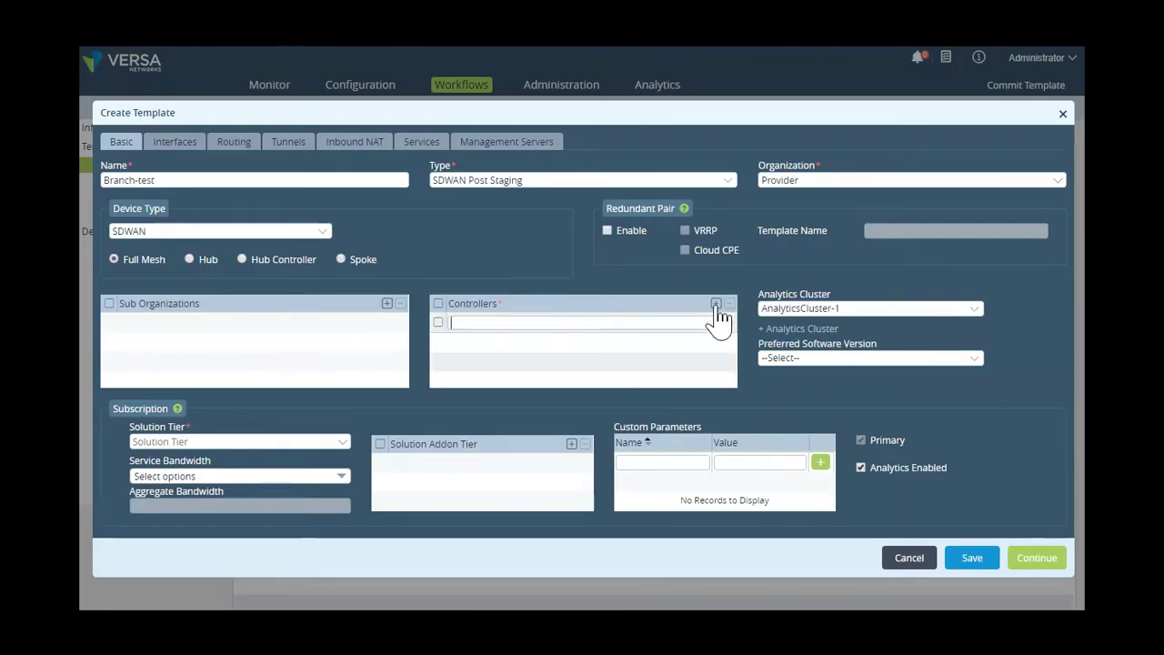
left_click(722, 323)
left_click(502, 347)
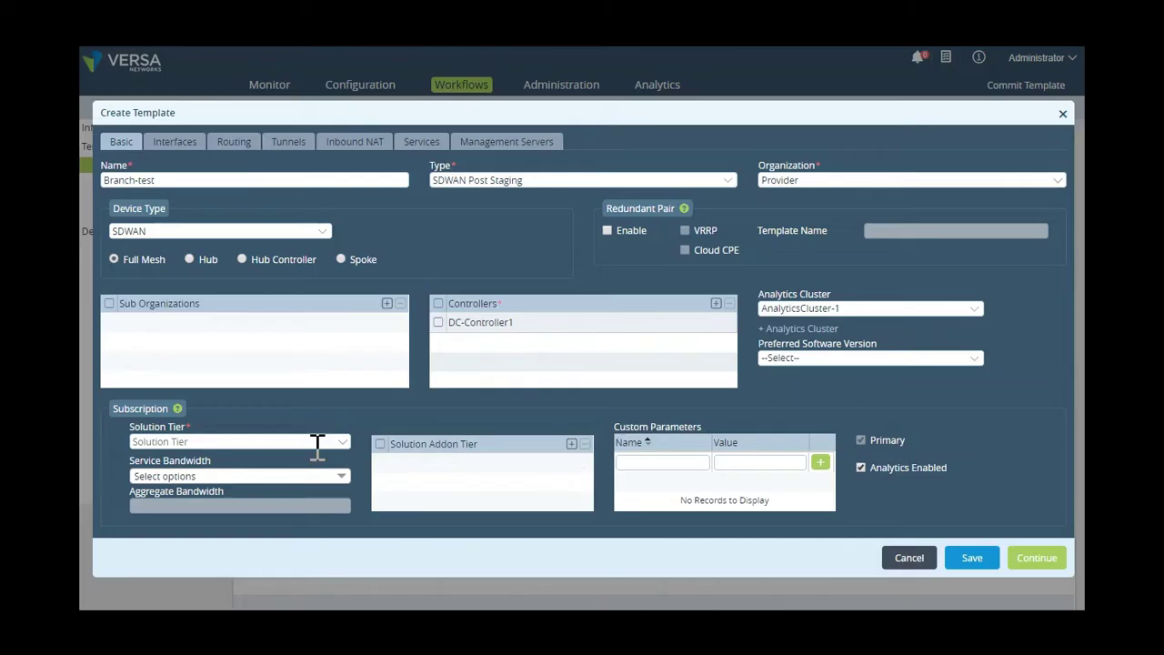
left_click(318, 442)
left_click(295, 459)
left_click(310, 476)
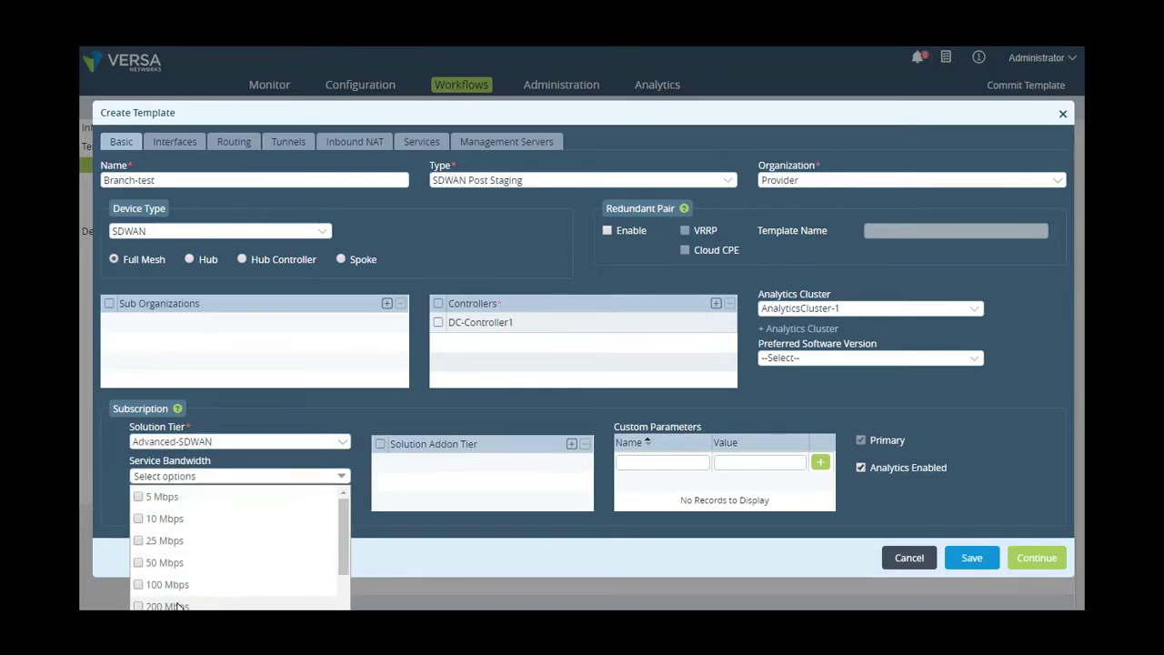
left_click(168, 605)
left_click(587, 498)
Step: Make ports 1–2 WAN links on MPLS-ISP-A (static IPv4) and INET, and port 3 LAN
left_click(1037, 558)
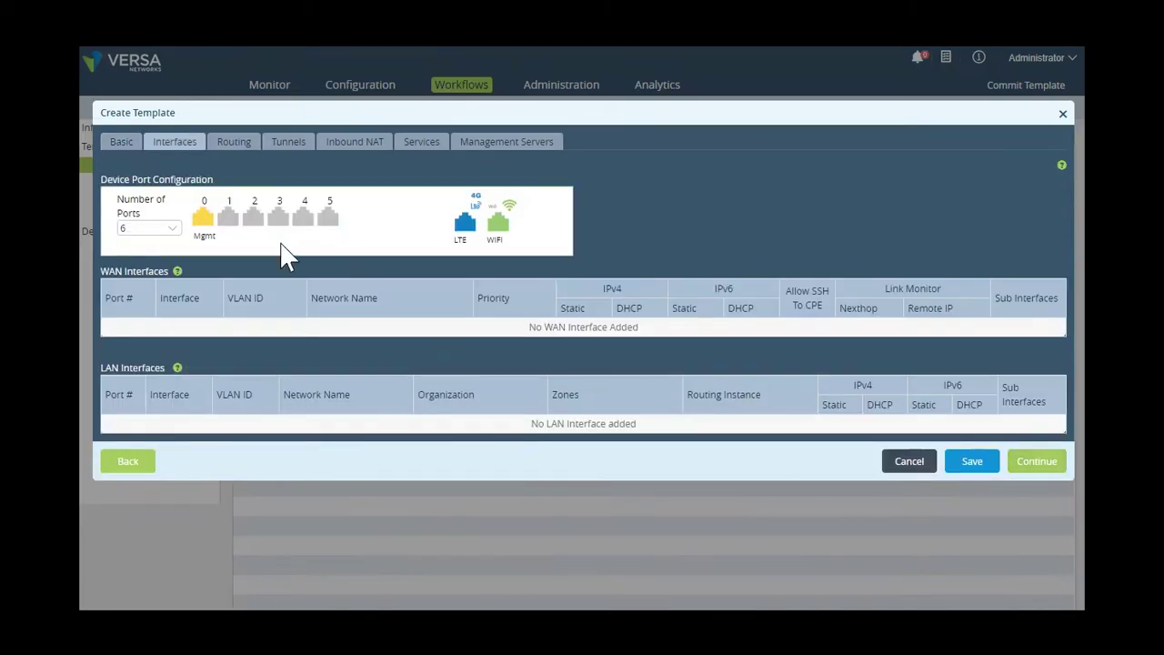
left_click(237, 227)
left_click(257, 175)
left_click(255, 219)
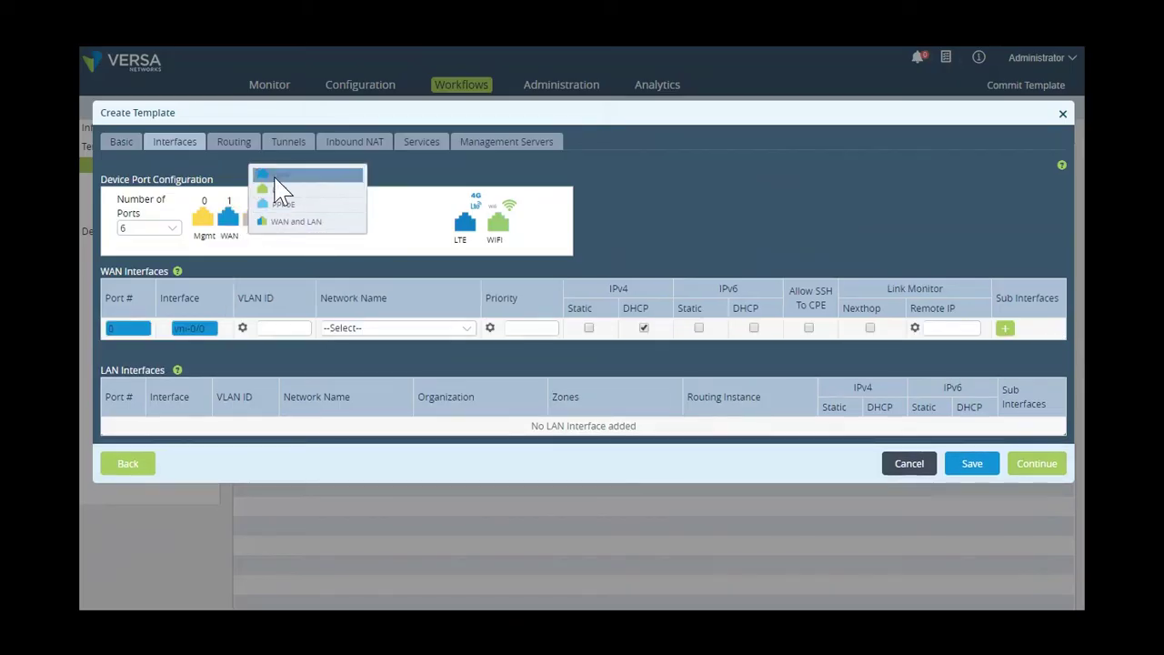
left_click(279, 175)
left_click(278, 223)
left_click(369, 189)
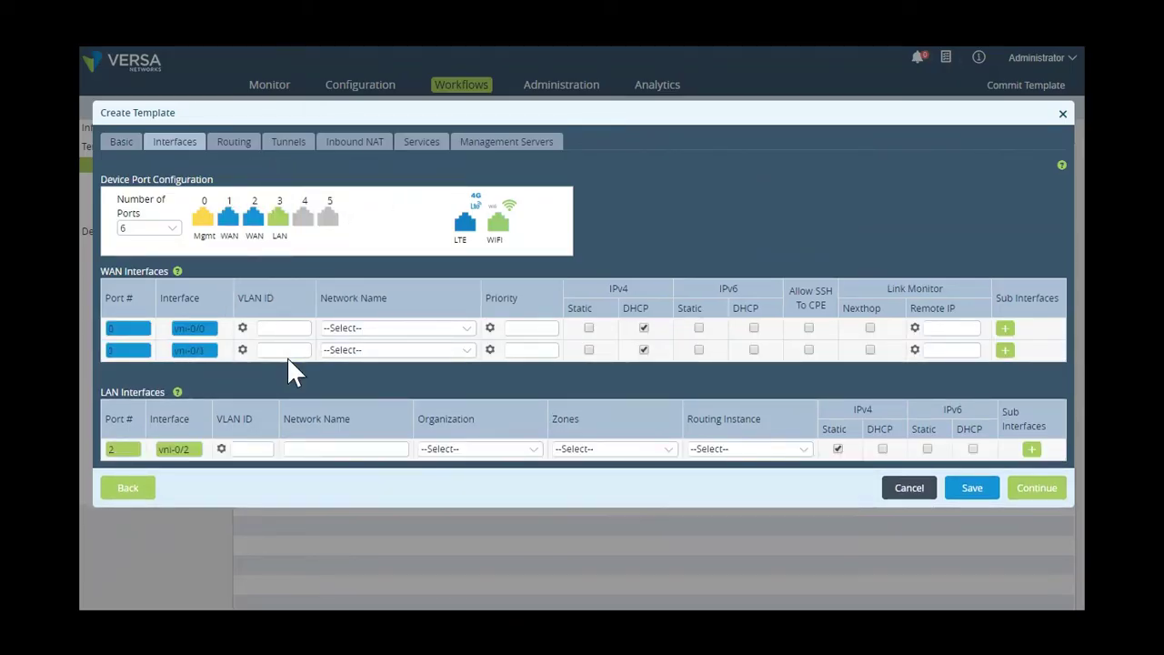
left_click(383, 329)
left_click(383, 370)
left_click(439, 351)
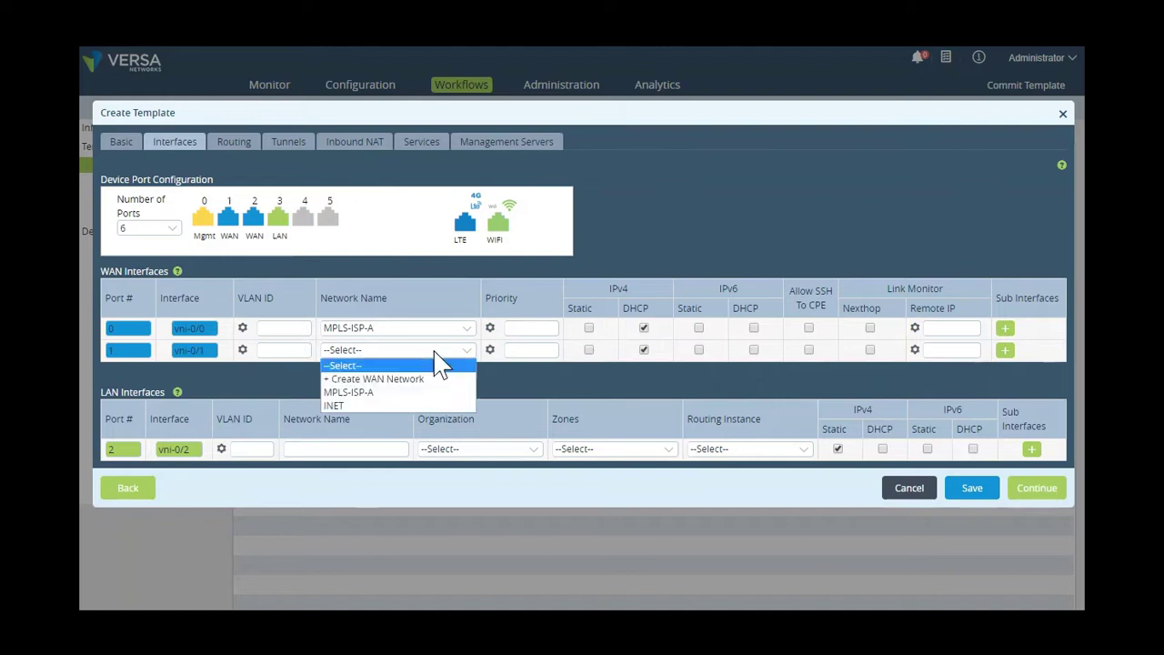
left_click(391, 403)
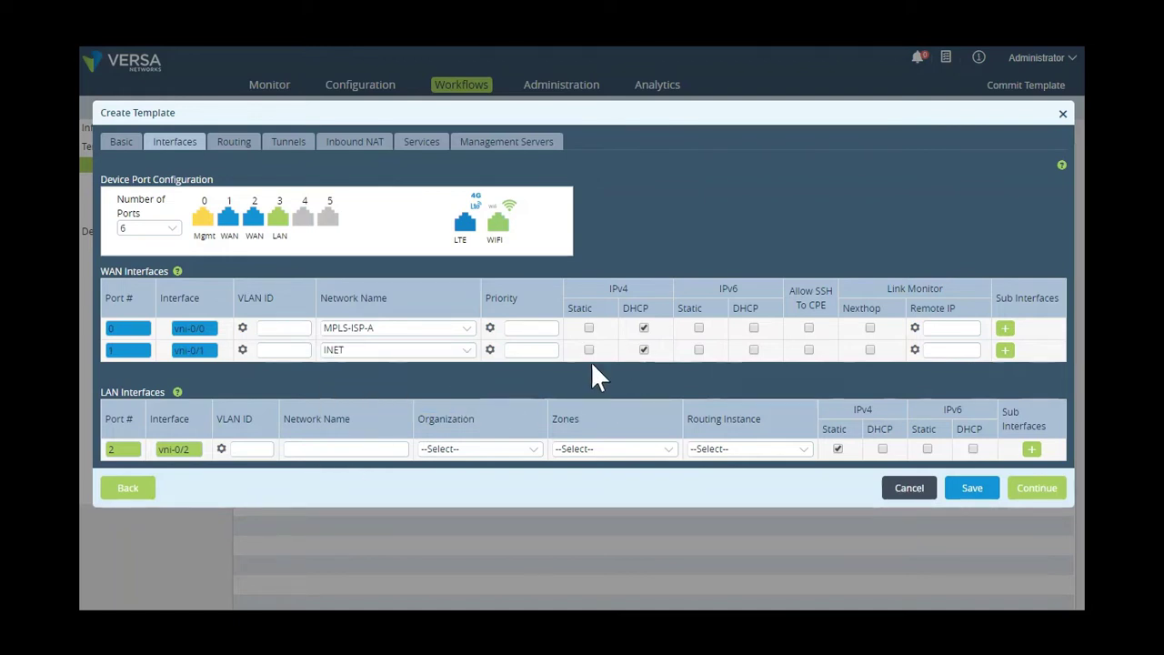
left_click(588, 328)
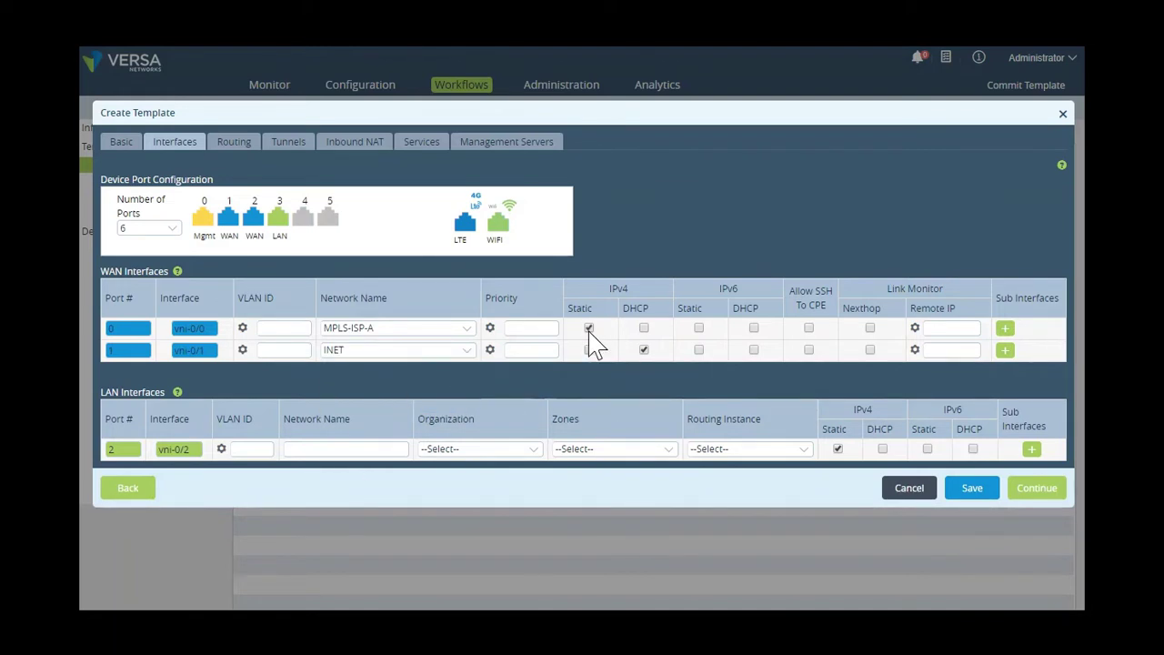
Step: Give the LAN port organization Provider and network name LAN, then create the template
left_click(491, 449)
left_click(478, 479)
left_click(361, 447)
type("LAN")
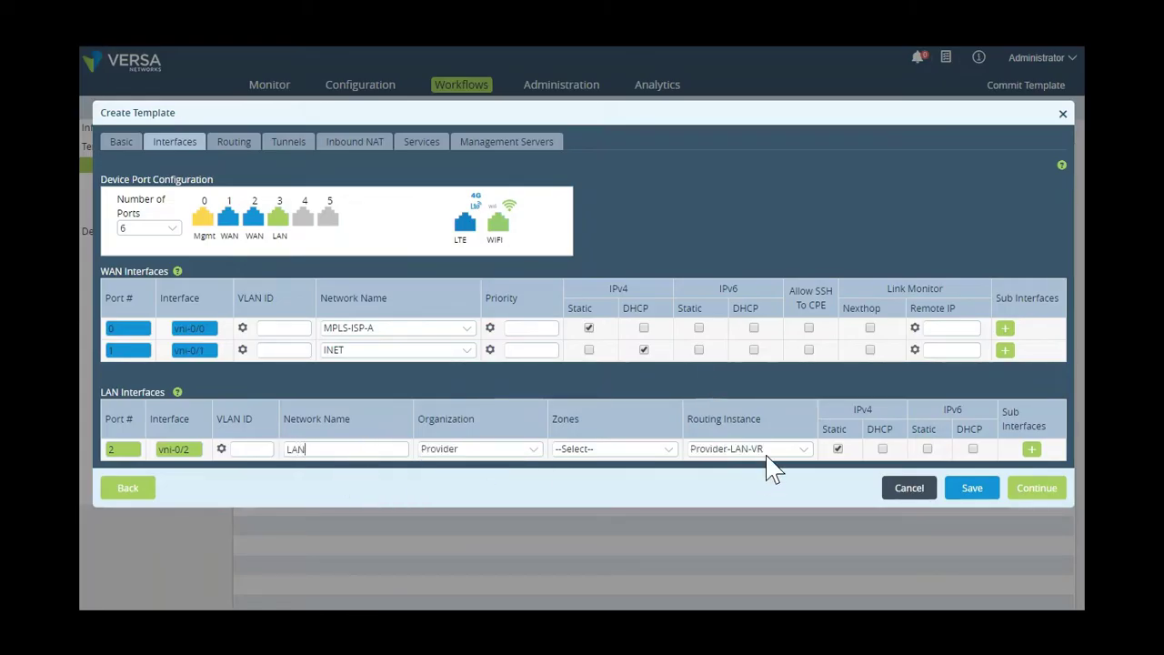
left_click(1040, 492)
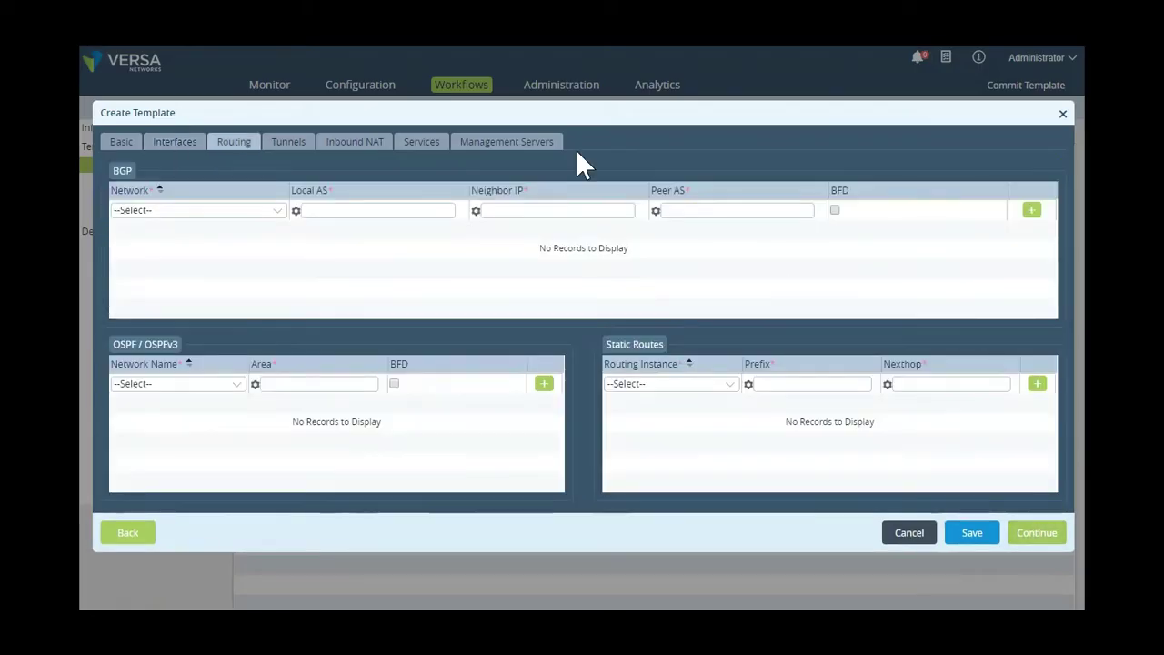
left_click(507, 142)
left_click(1040, 398)
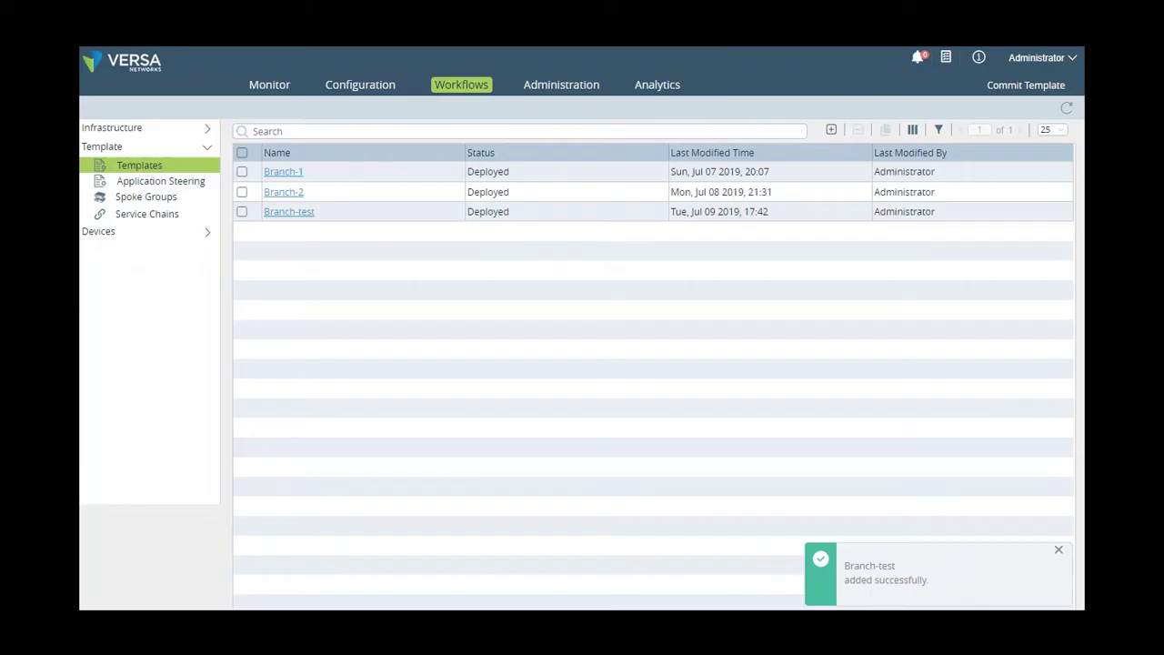
Step: Add a device named Branch-new with serial KSO10sd8234 in the Provider organization
left_click(119, 233)
left_click(134, 251)
left_click(809, 130)
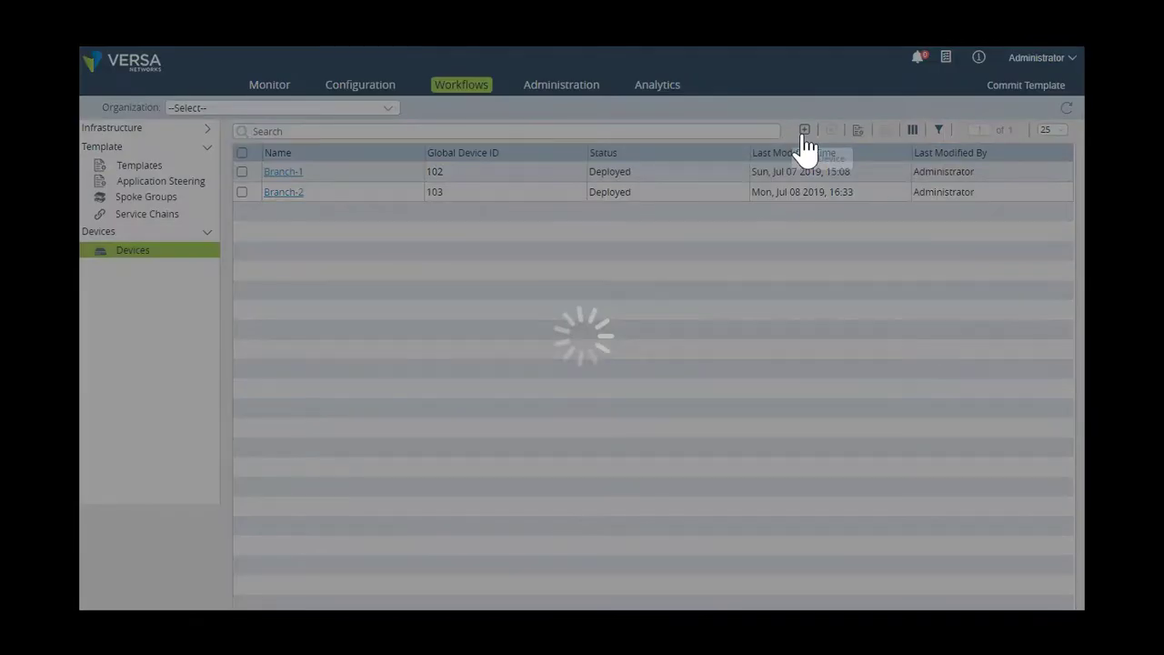
left_click(339, 180)
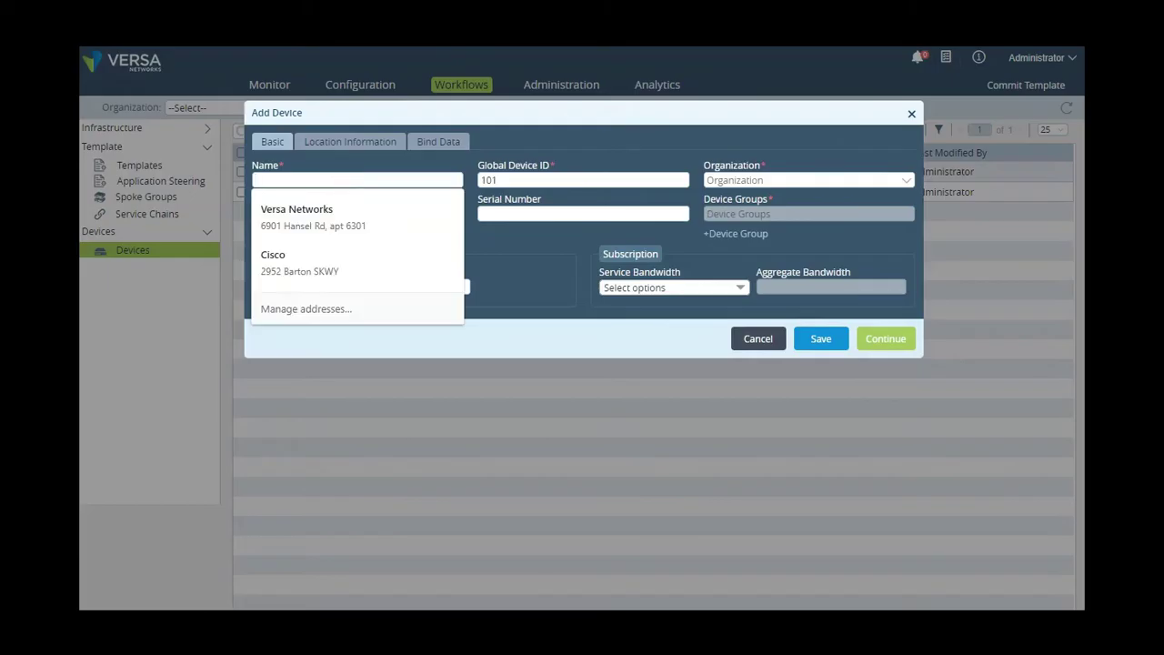
left_click(547, 215)
type("KSO")
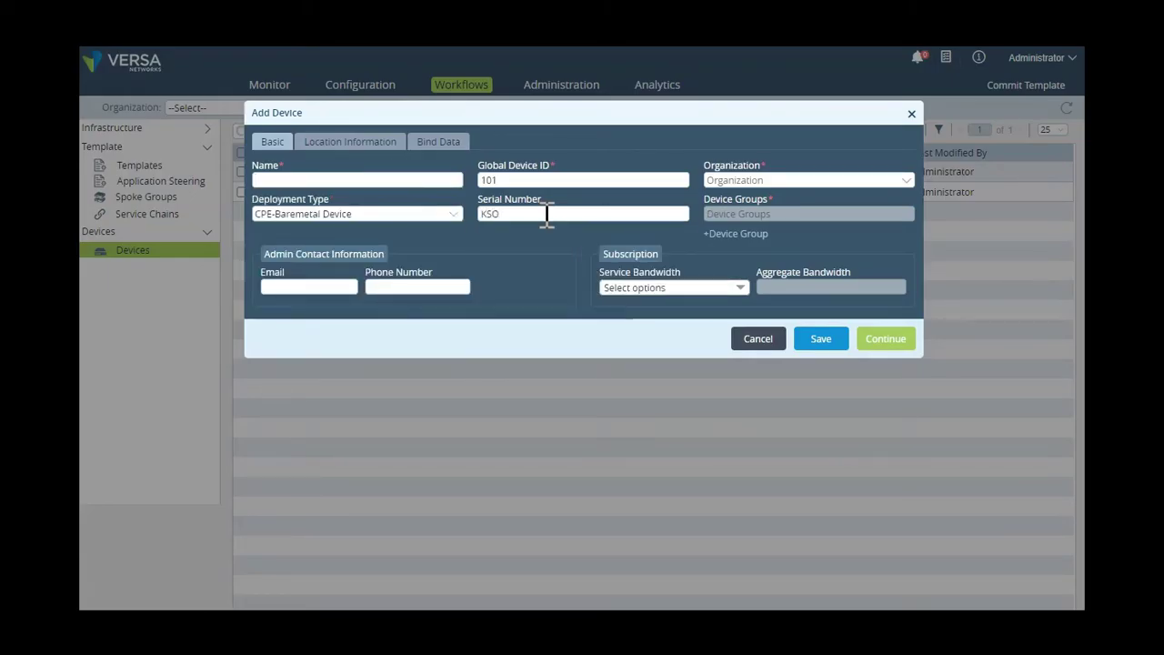
type("10sd8234")
left_click(365, 179)
type("Branch-new")
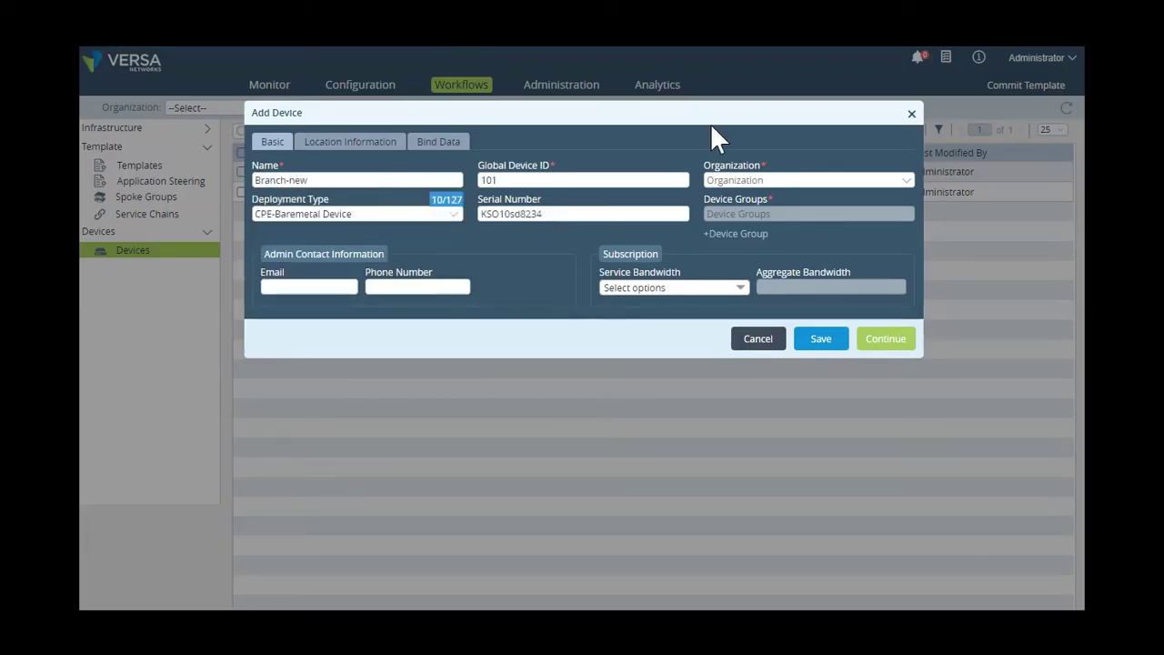
left_click(892, 179)
type("P")
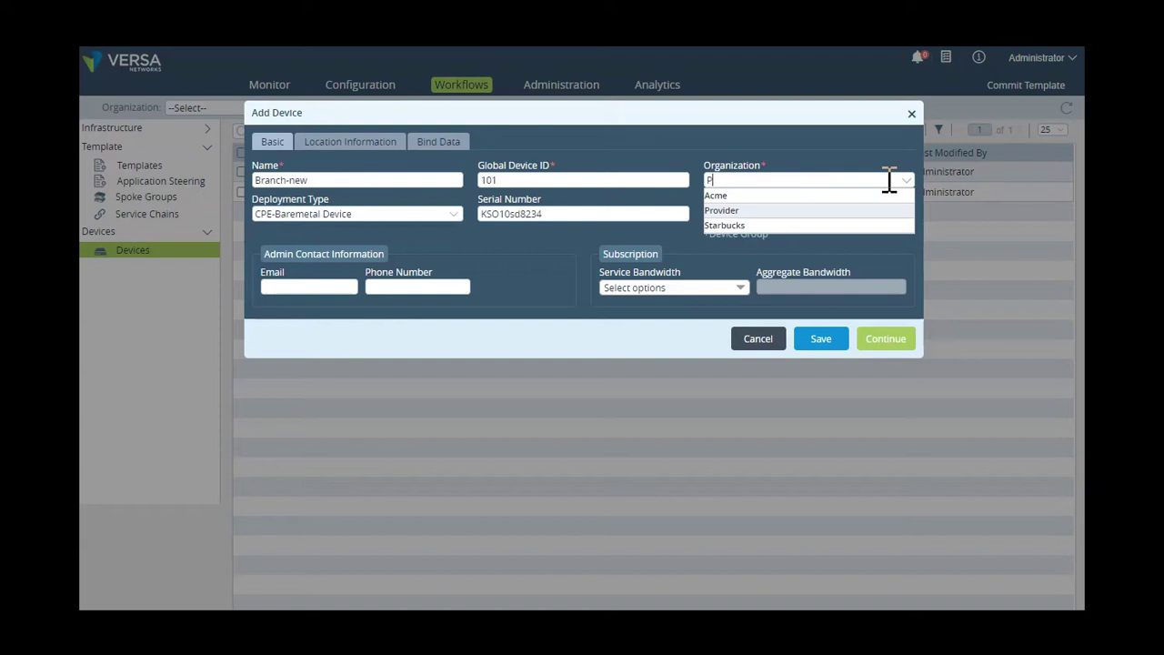
left_click(764, 193)
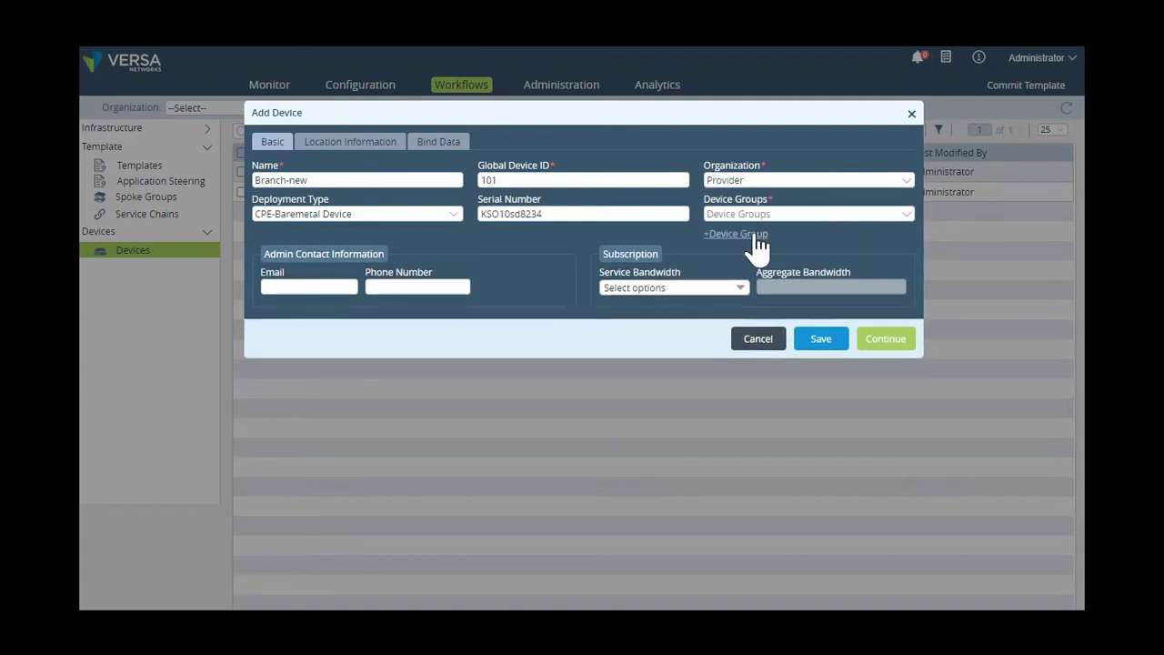
Step: Create device group NEW-DG for Provider using Branch-test as its post-staging template
left_click(747, 236)
left_click(384, 263)
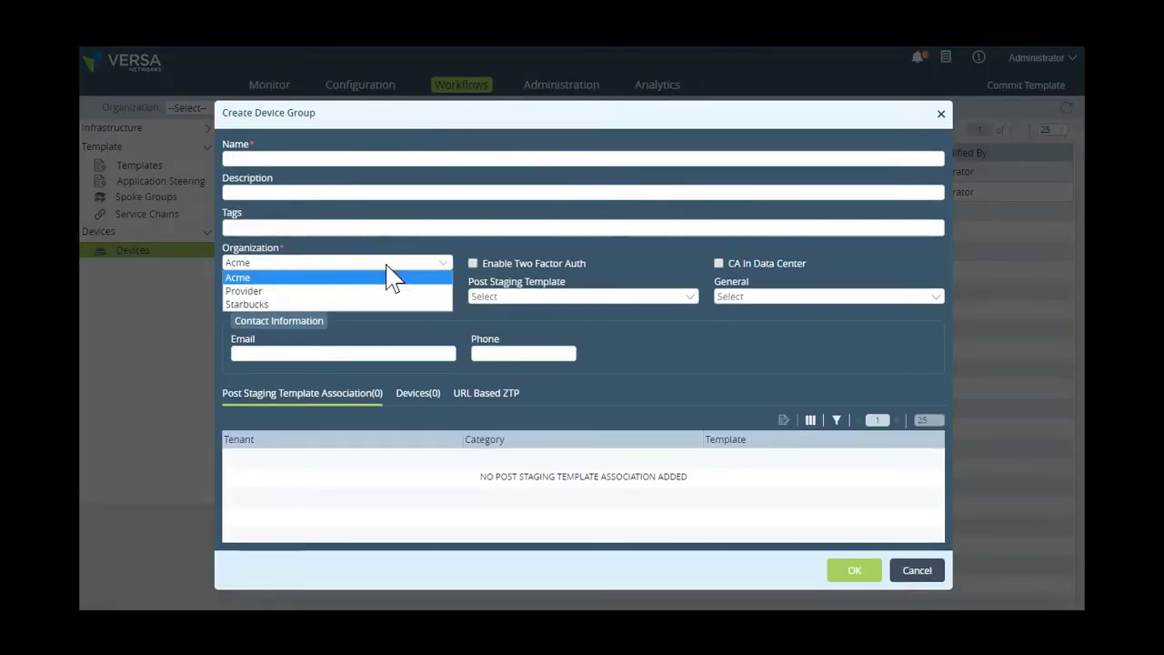
left_click(307, 301)
left_click(646, 296)
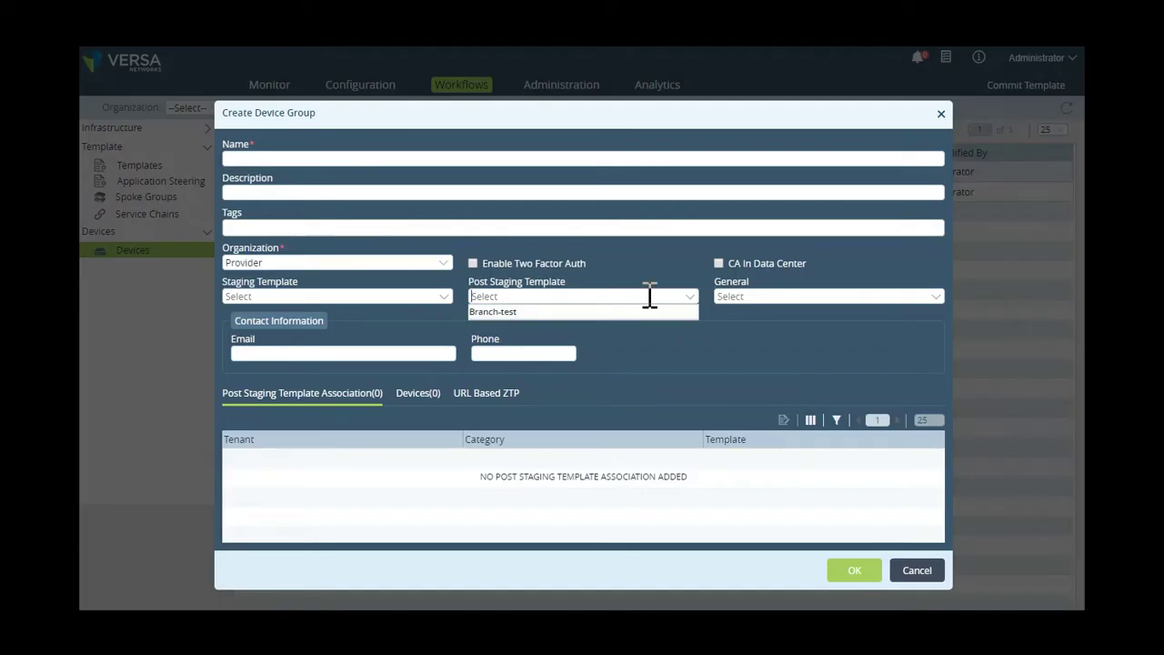
left_click(637, 313)
left_click(283, 161)
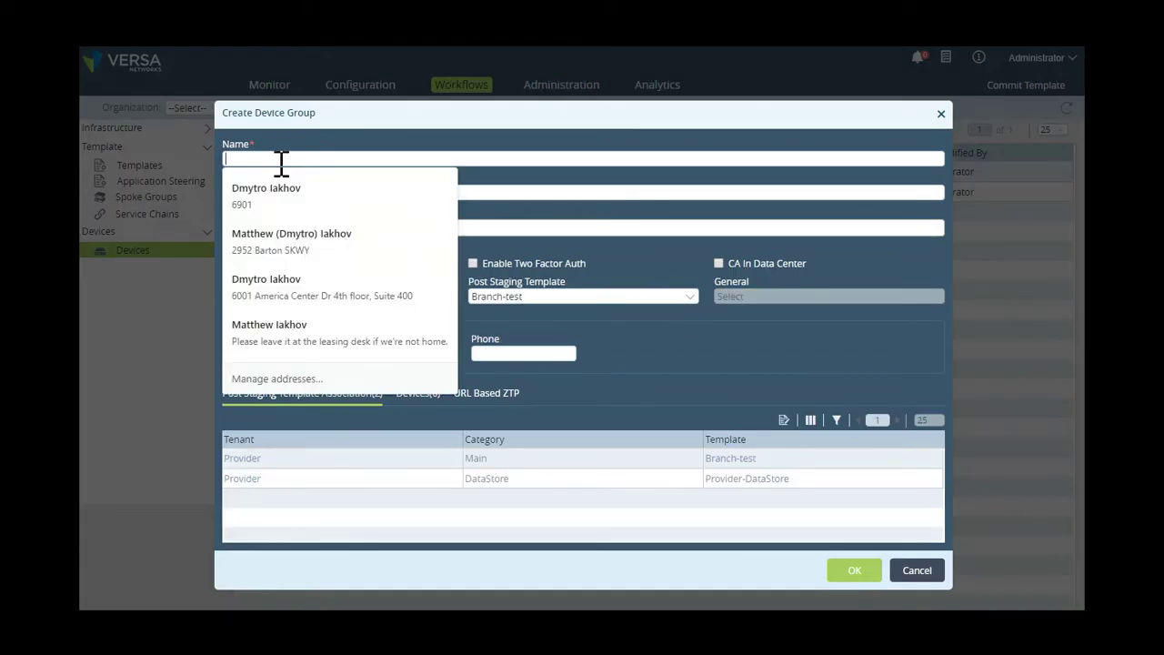
type("NEW-DG")
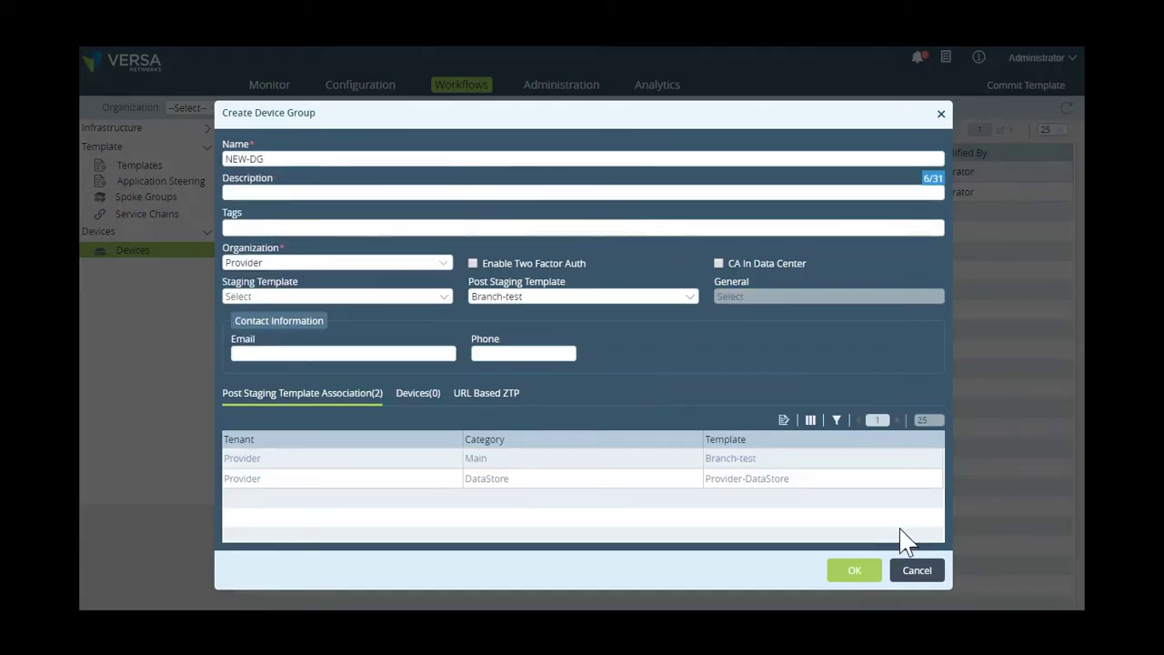
left_click(860, 573)
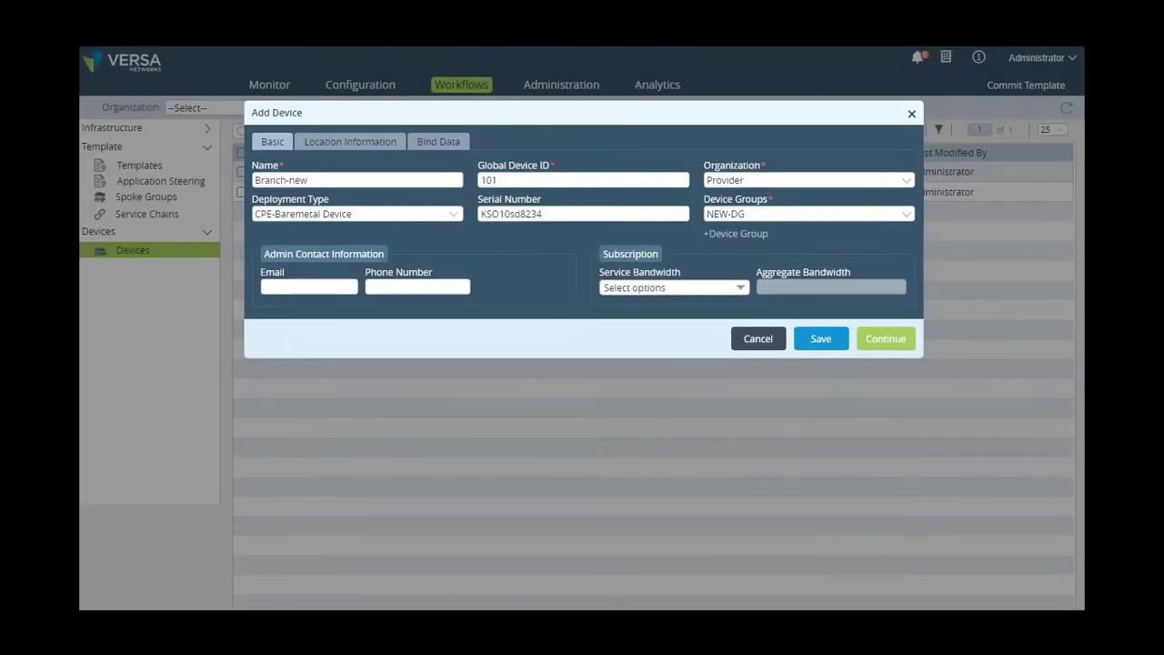
Step: Set the device location to New York, NY, USA and fetch its coordinates
left_click(348, 142)
left_click(349, 237)
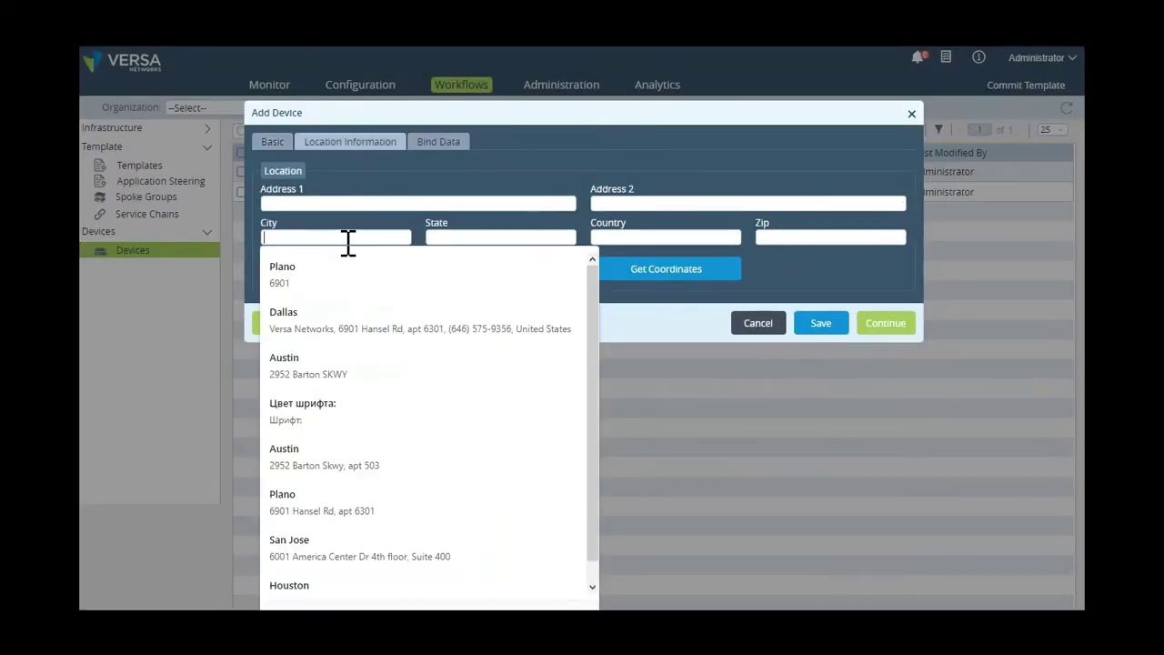
type("New York")
key("Tab")
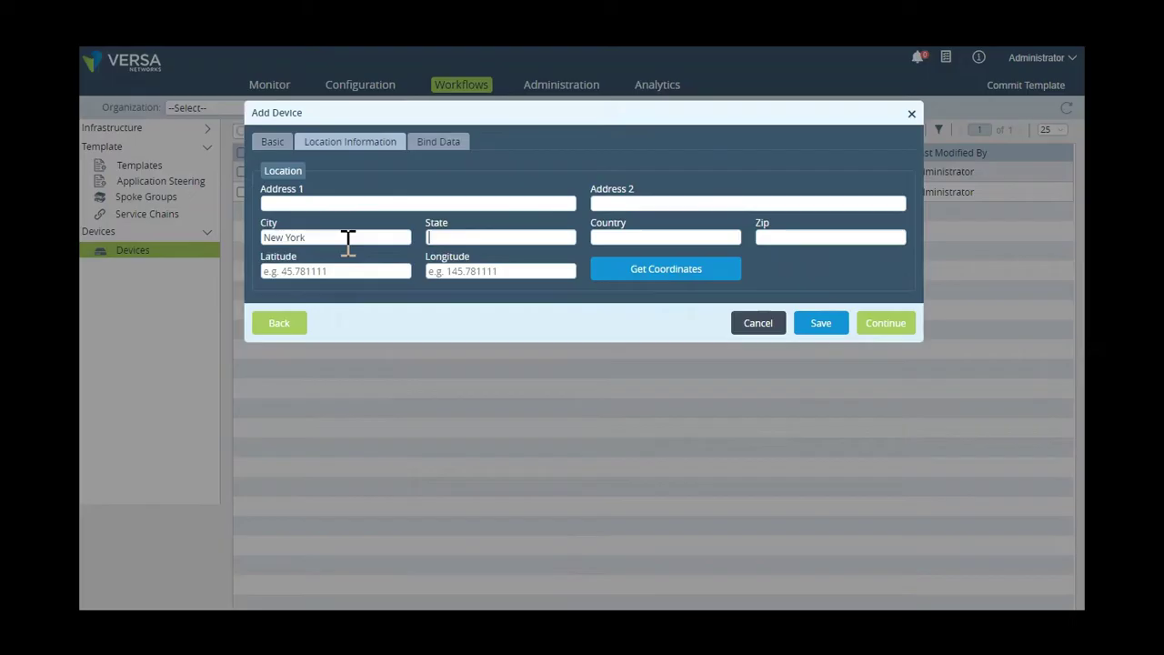
type("NY")
key("Tab")
type("USD")
key("BackSpace")
type("A")
left_click(658, 273)
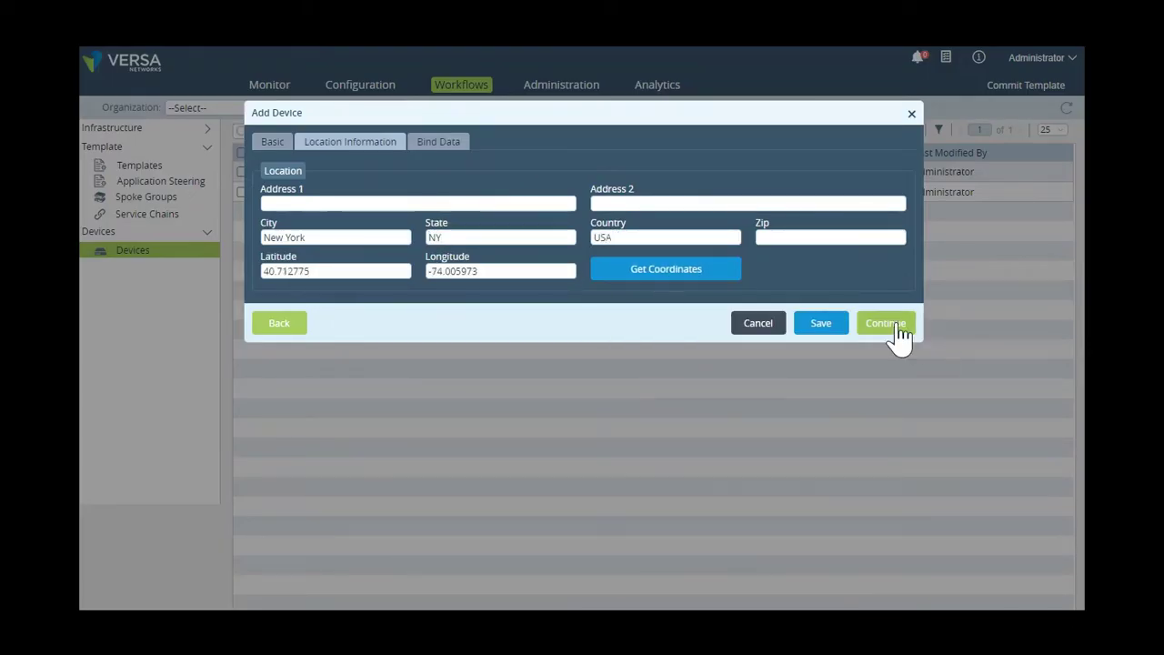
Step: Bind LAN 10.40.40.10/24, MPLS 1.2.3.4/24 and next-hop 1.2.3.1, then deploy Branch-new
left_click(898, 327)
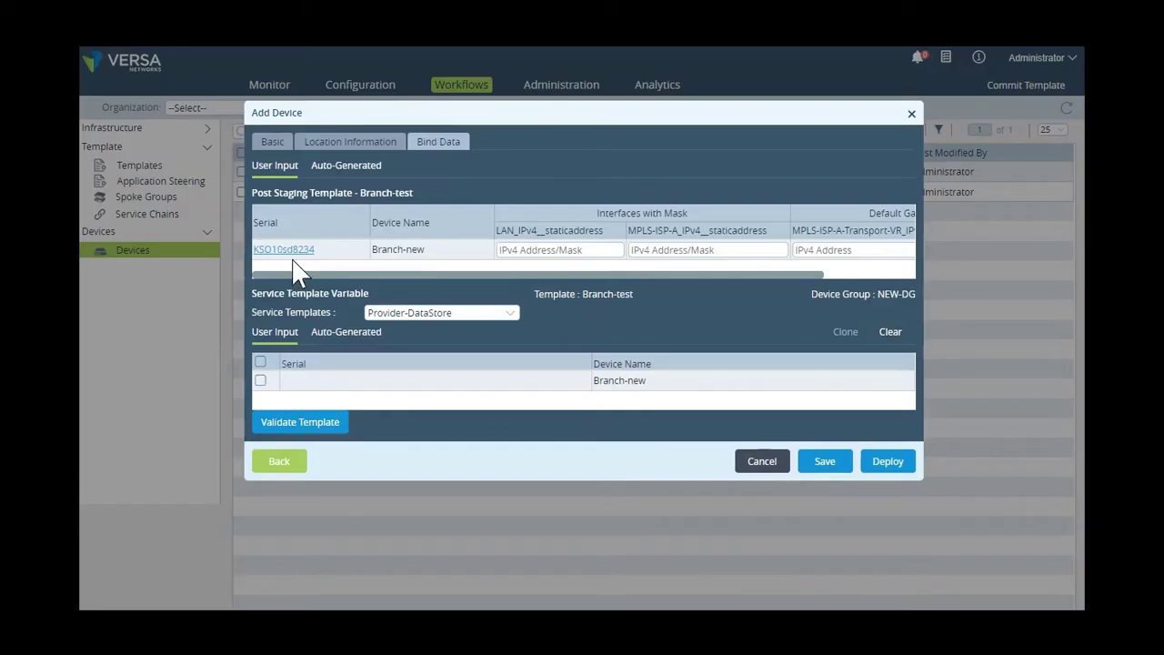
left_click(282, 251)
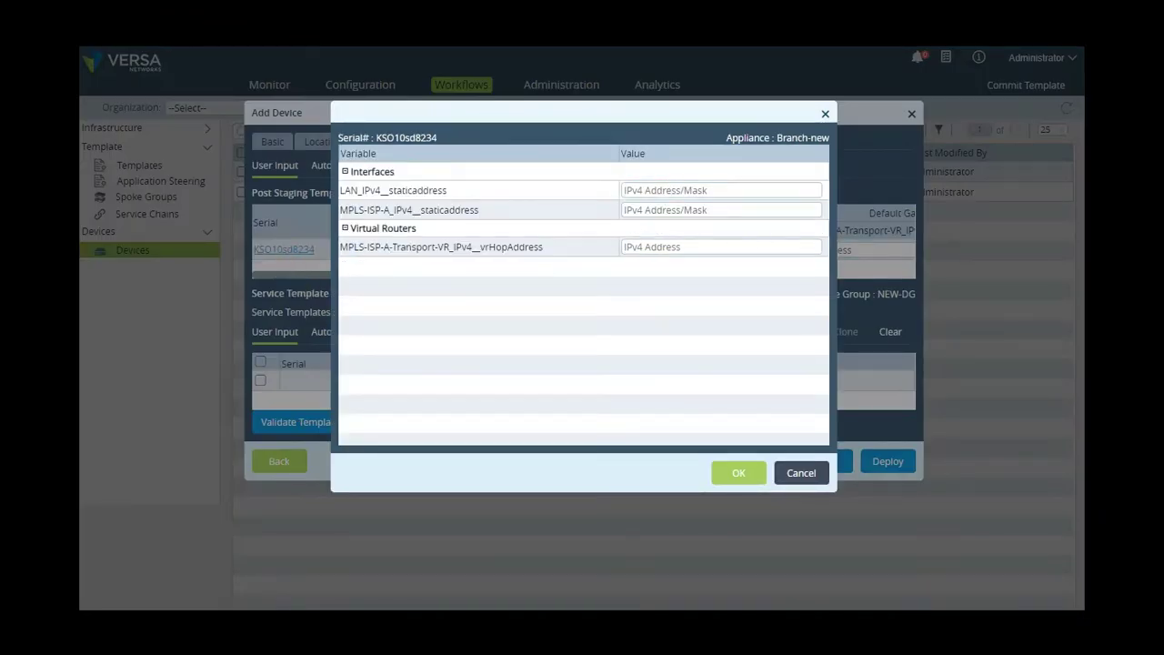
left_click(668, 192)
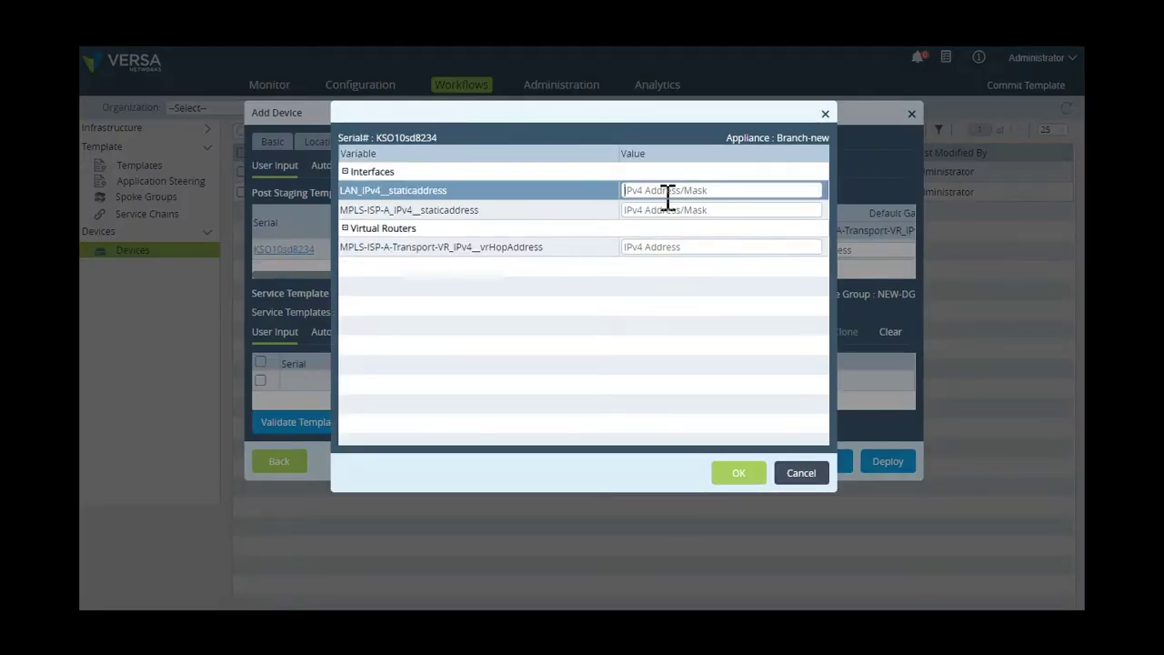
type("10.40.40.0/24")
key("Tab")
type("1.2.3.4/24")
key("Tab")
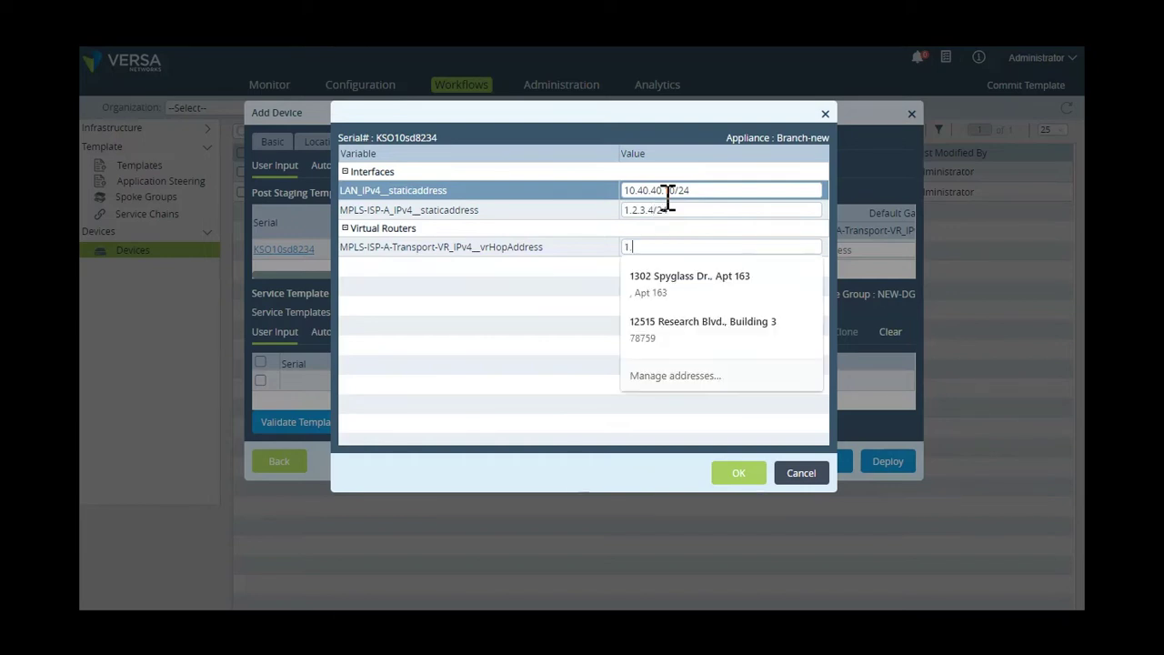
type("1.2.3.1")
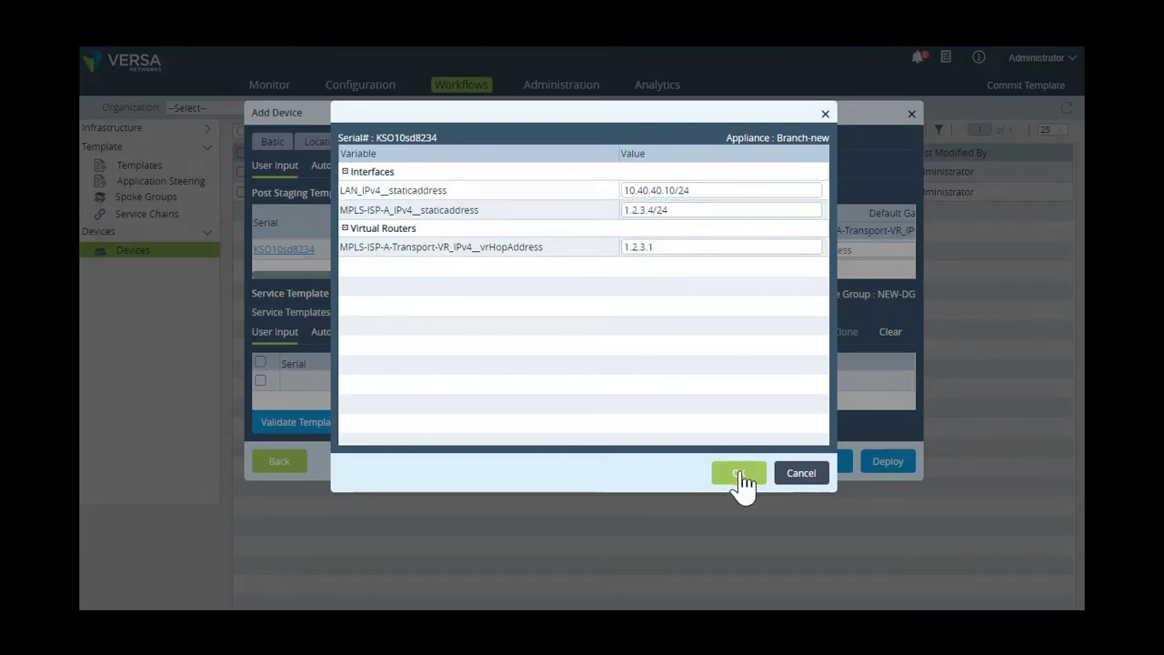
left_click(739, 473)
left_click(868, 461)
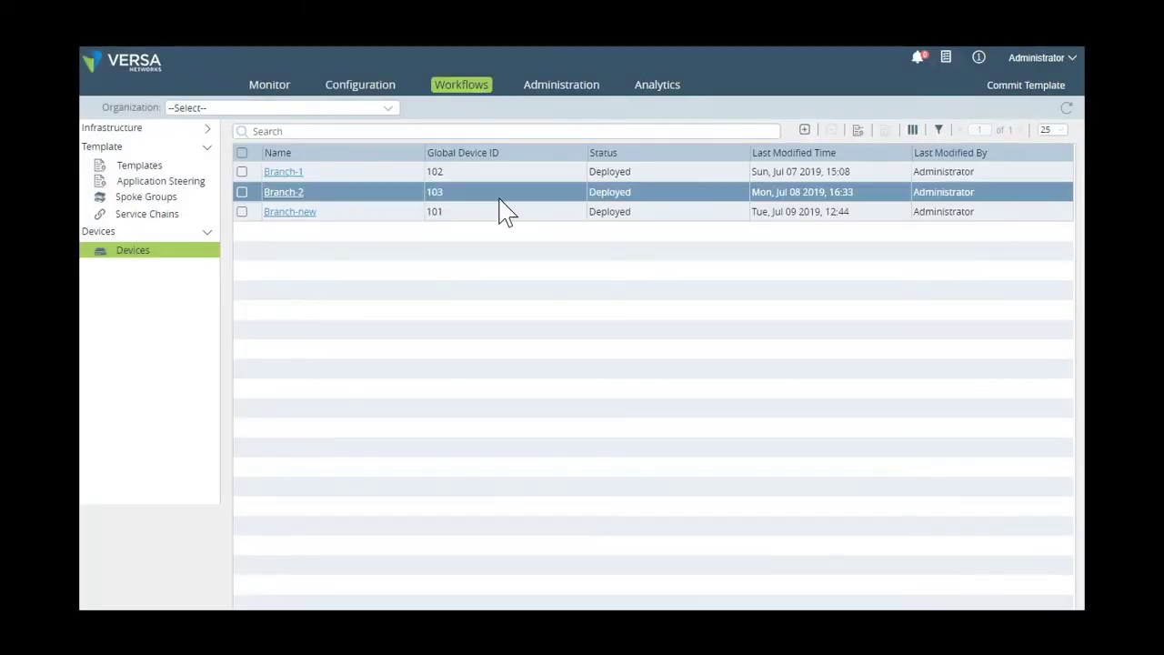
Step: In Application Steering templates, start a new template named ST1 under the Provider organization
left_click(161, 184)
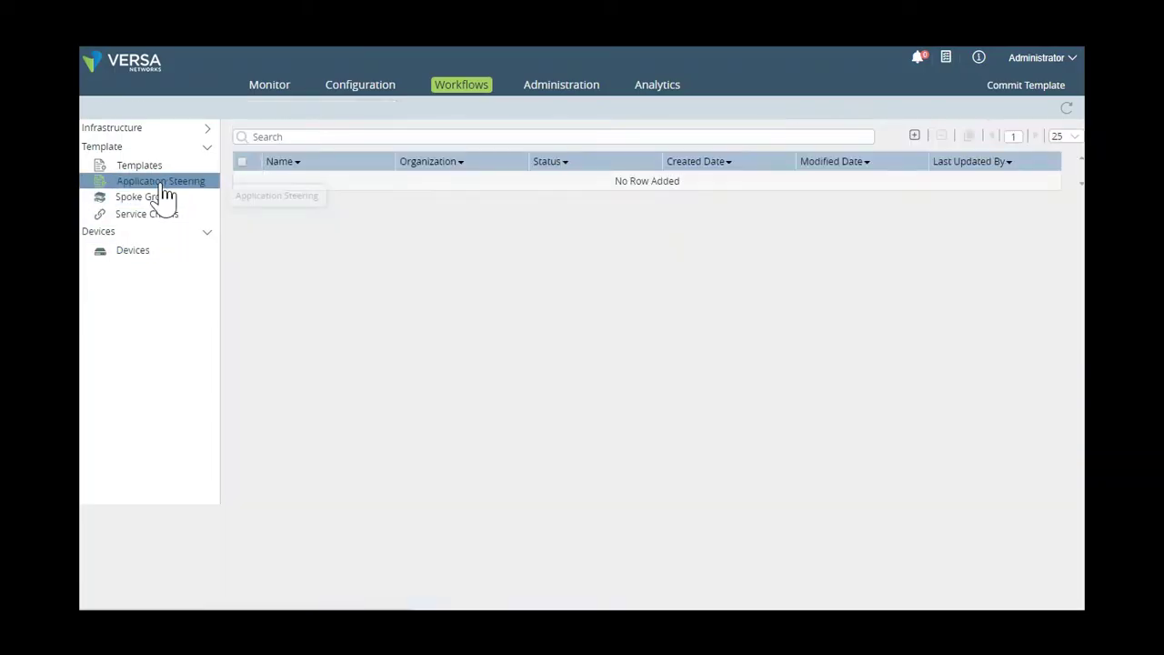
left_click(913, 138)
left_click(353, 141)
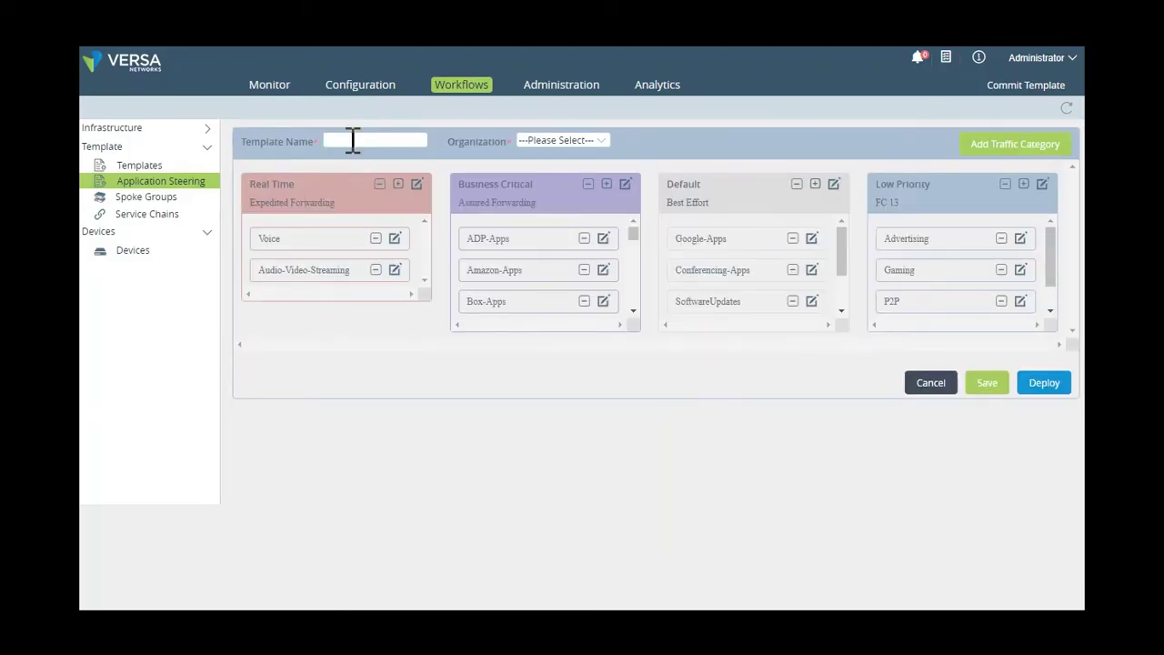
type("ey")
key("BackSpace")
key("BackSpace")
type("ST")
left_click(536, 145)
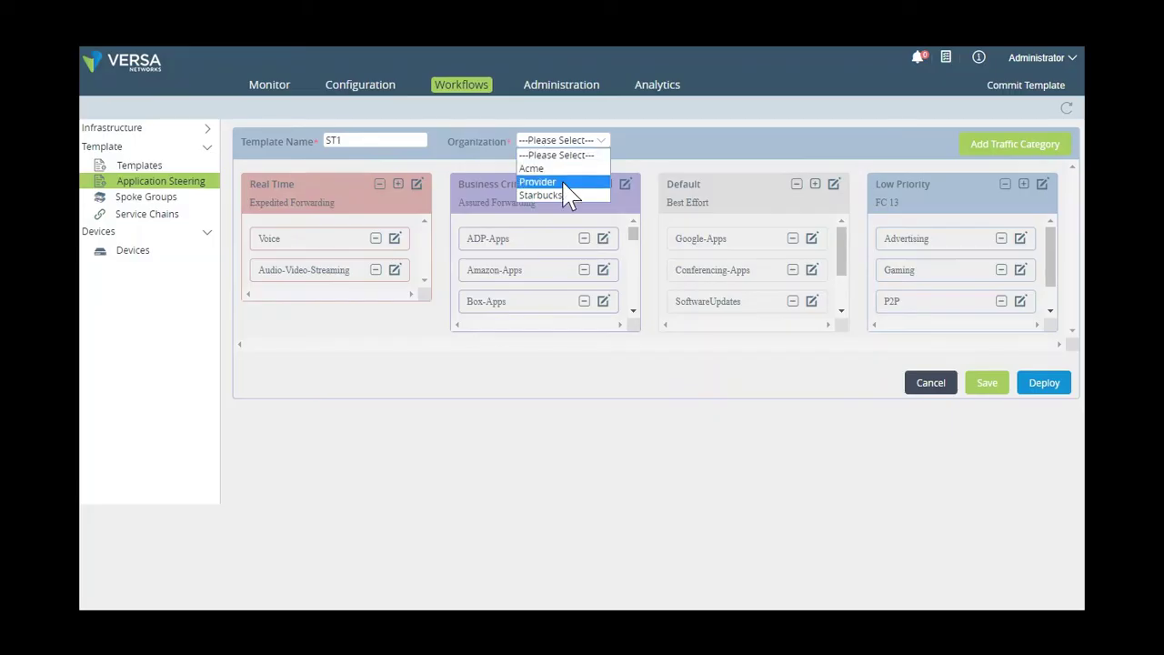
left_click(564, 189)
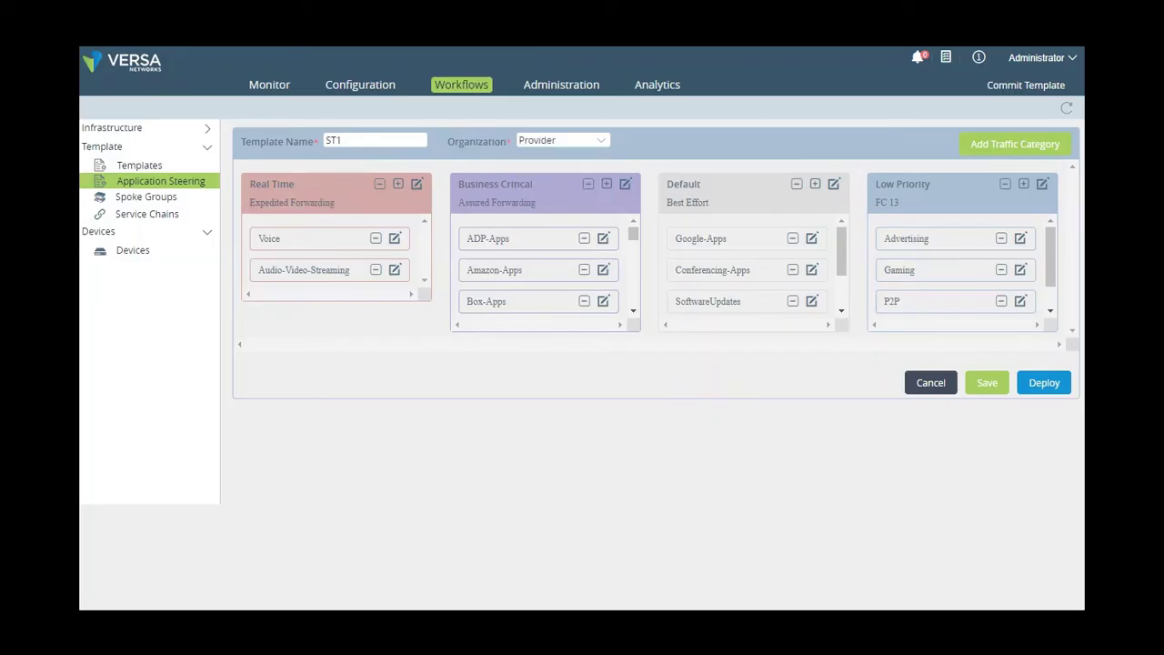
Step: Add low packet loss to the Real Time Voice rule's circuit selection criteria
left_click(395, 238)
left_click(356, 145)
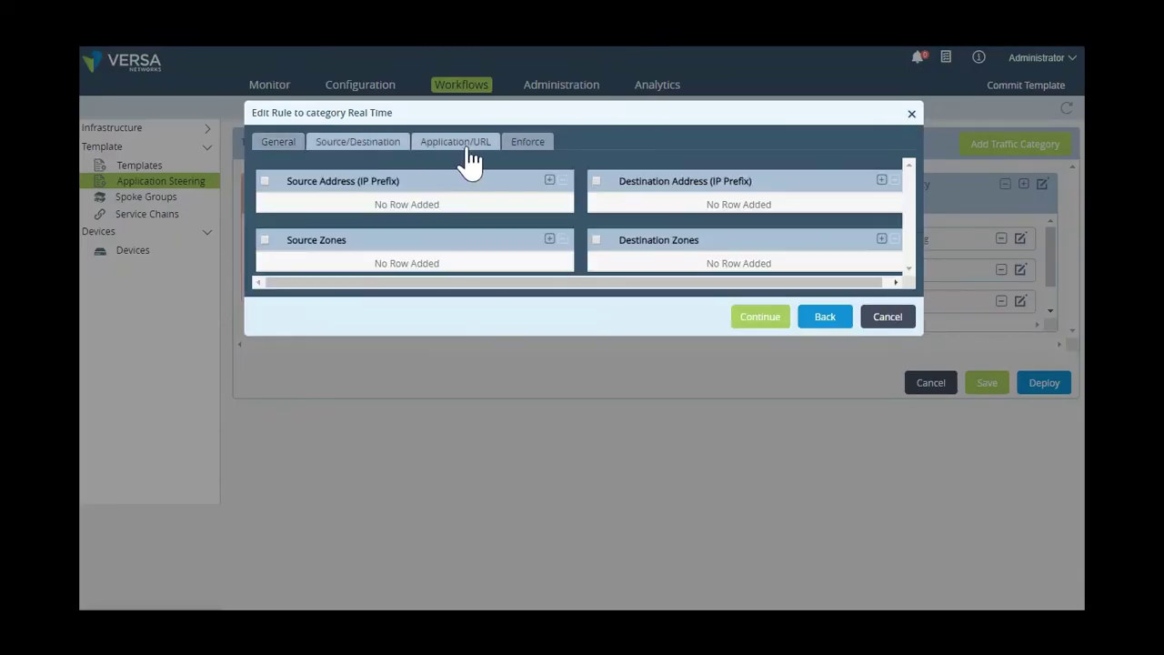
left_click(466, 144)
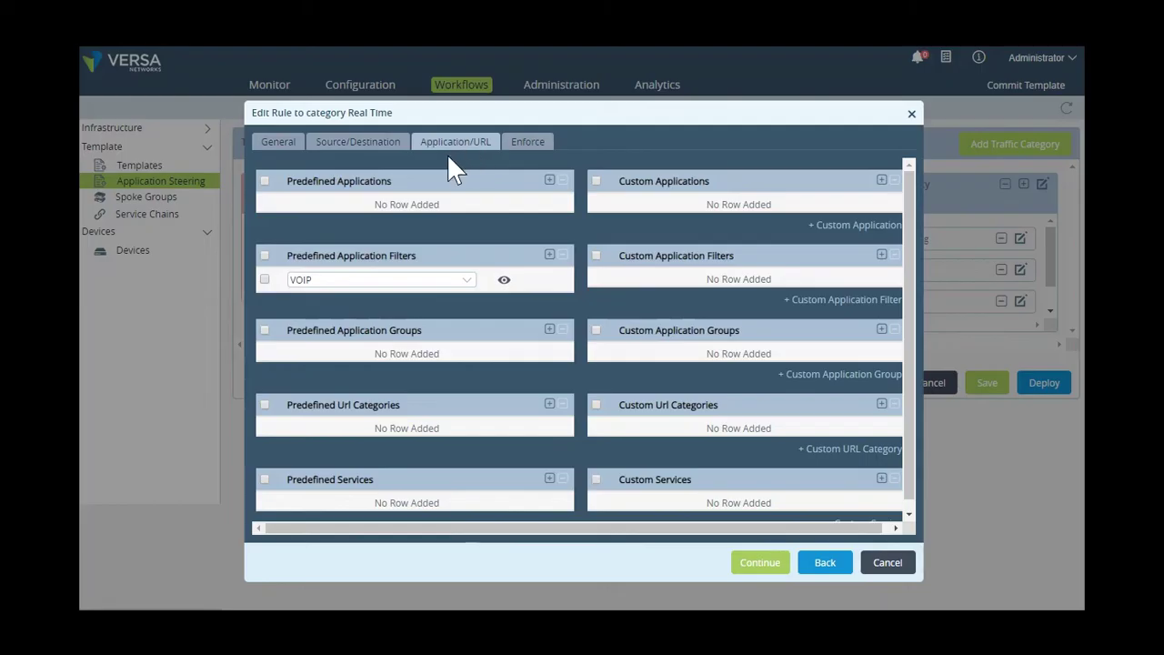
left_click(533, 142)
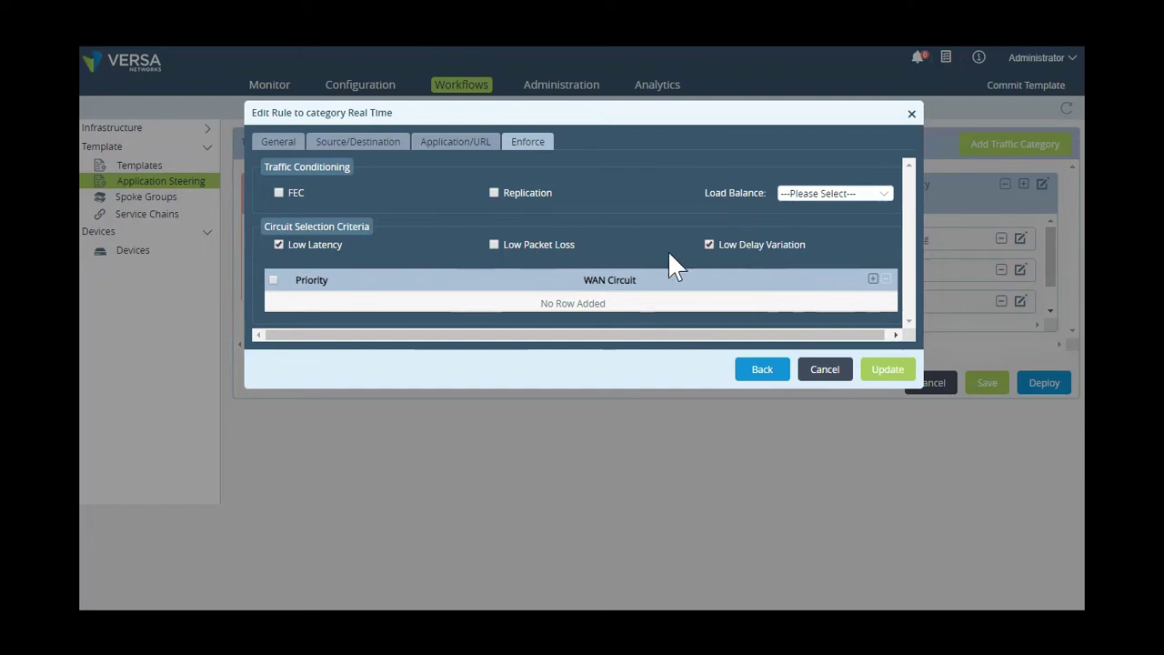
left_click(494, 243)
left_click(886, 369)
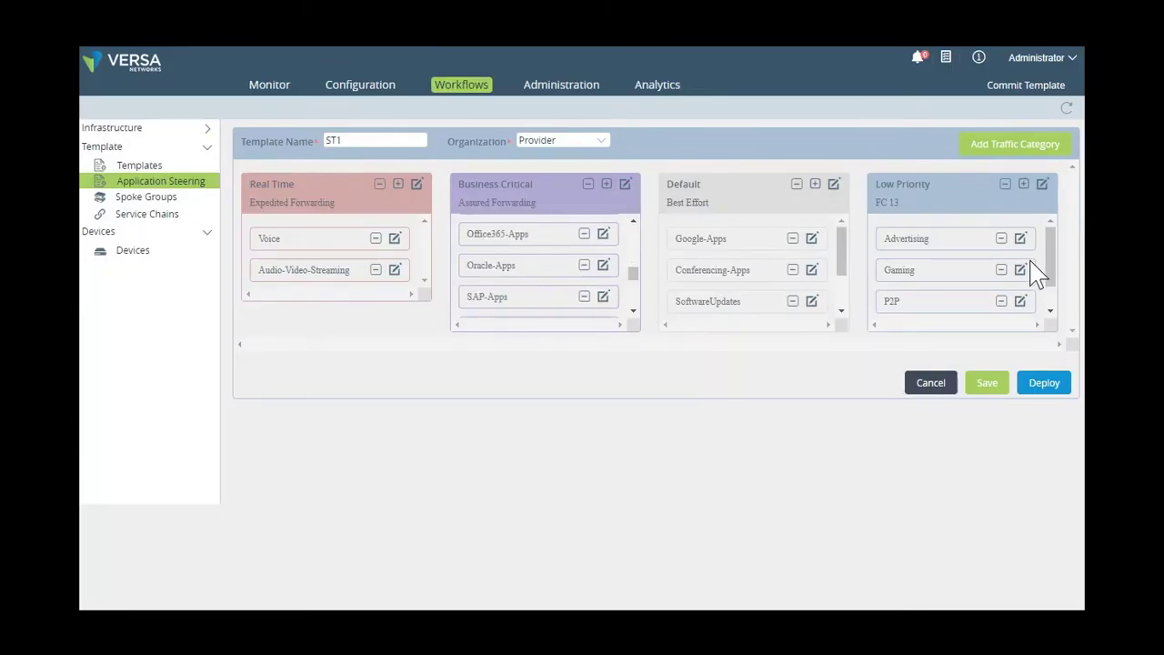
Step: Make INET the priority 1 circuit in the Low Priority Social-Media rule
scroll(1026, 284, "down", 2)
left_click(1021, 301)
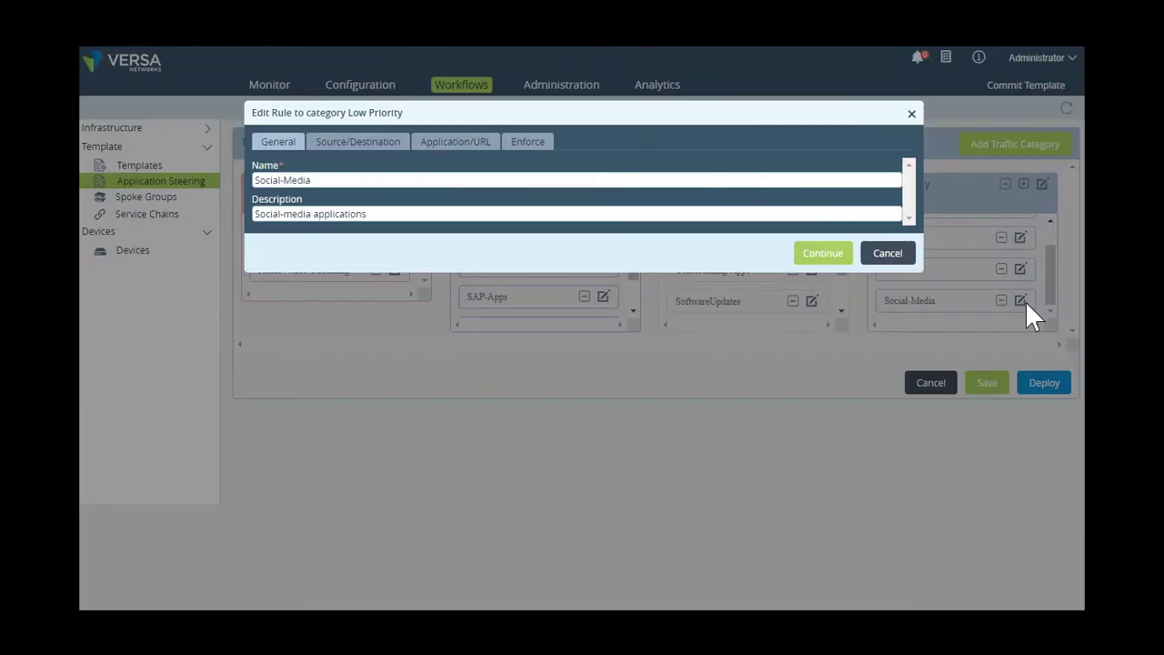
left_click(369, 142)
left_click(482, 142)
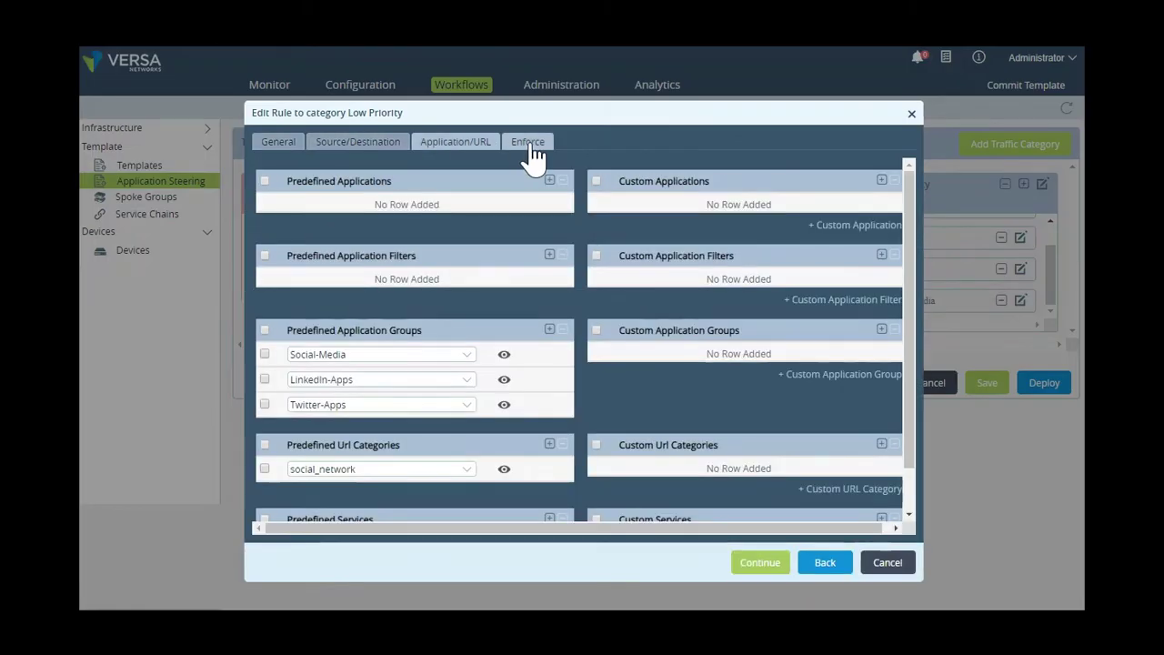
left_click(529, 143)
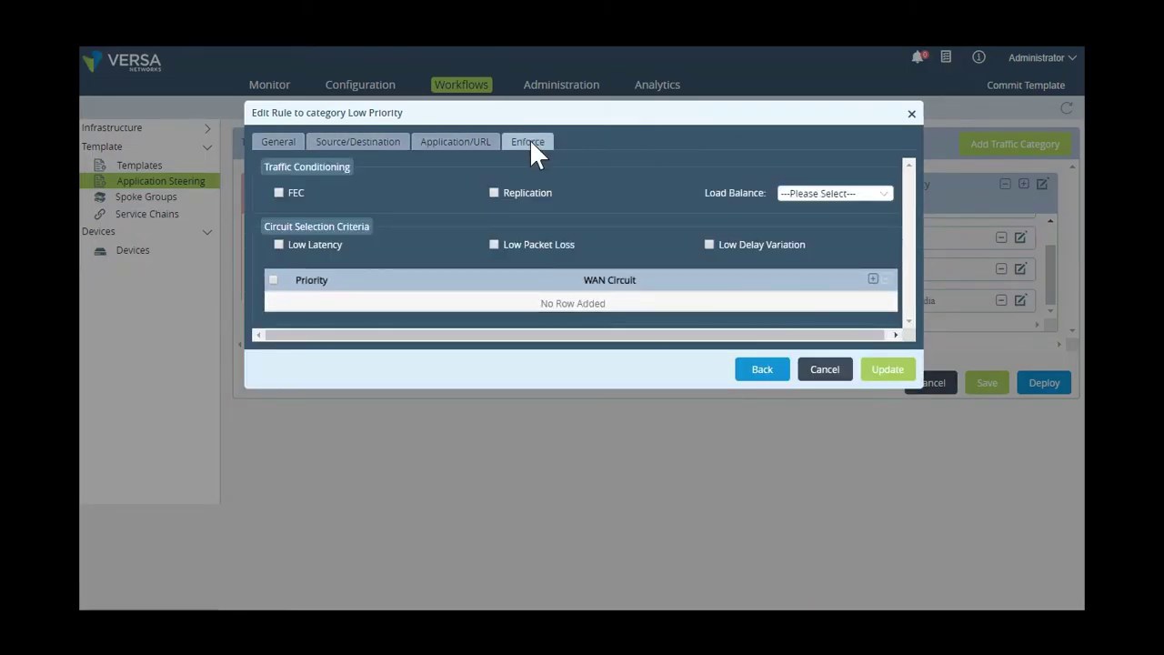
left_click(873, 279)
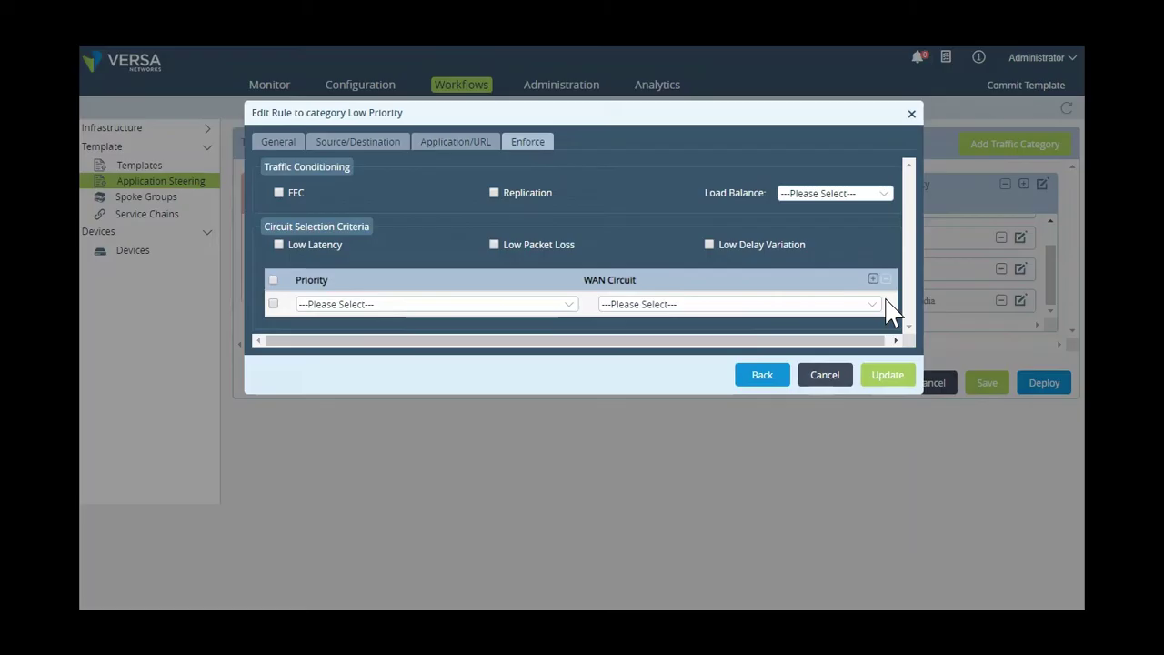
left_click(533, 305)
left_click(392, 333)
left_click(657, 306)
left_click(655, 330)
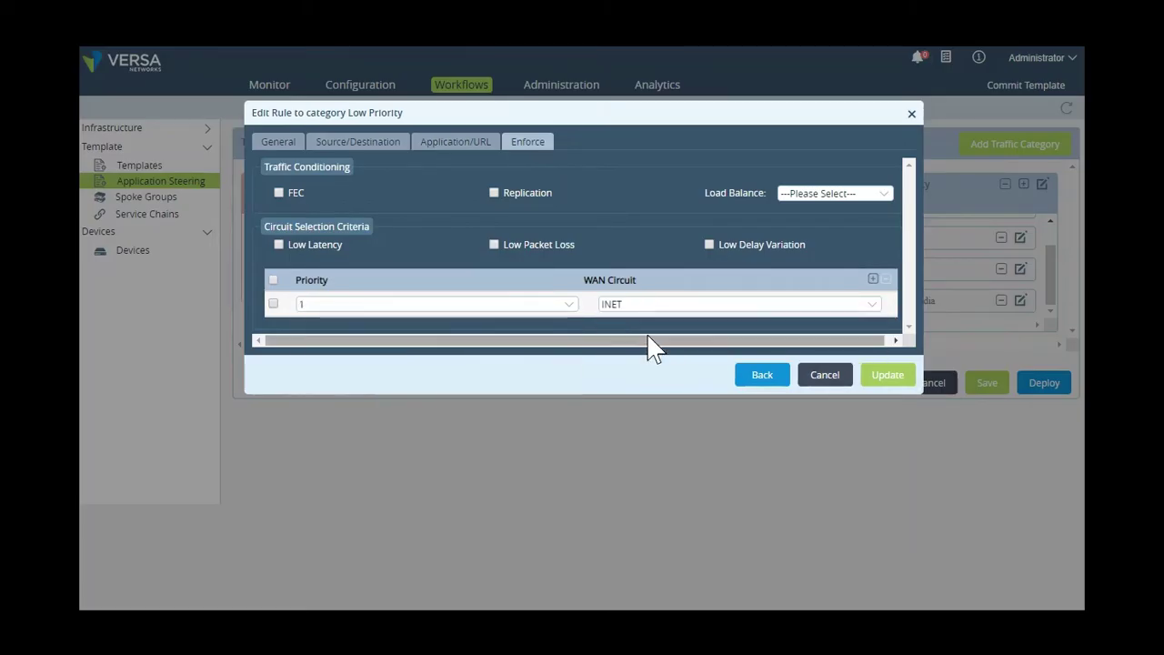
left_click(813, 194)
left_click(752, 234)
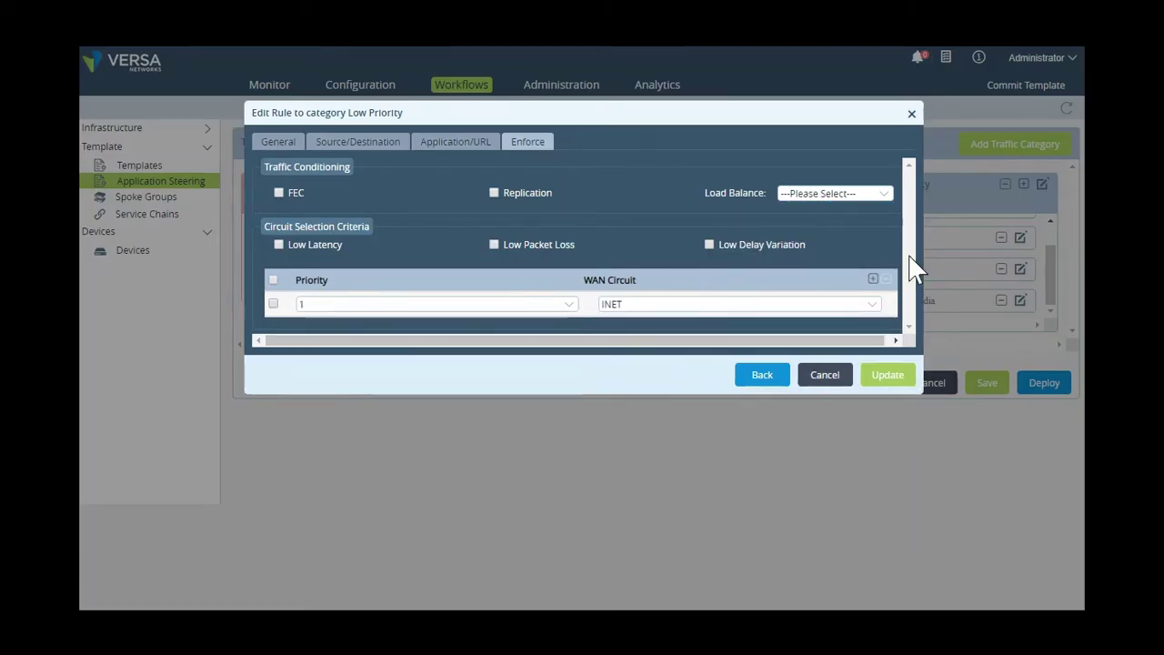
Step: Add MPLS-ISP-A as the Social-Media rule's priority 2 circuit and save it
left_click(873, 279)
left_click(520, 329)
left_click(393, 374)
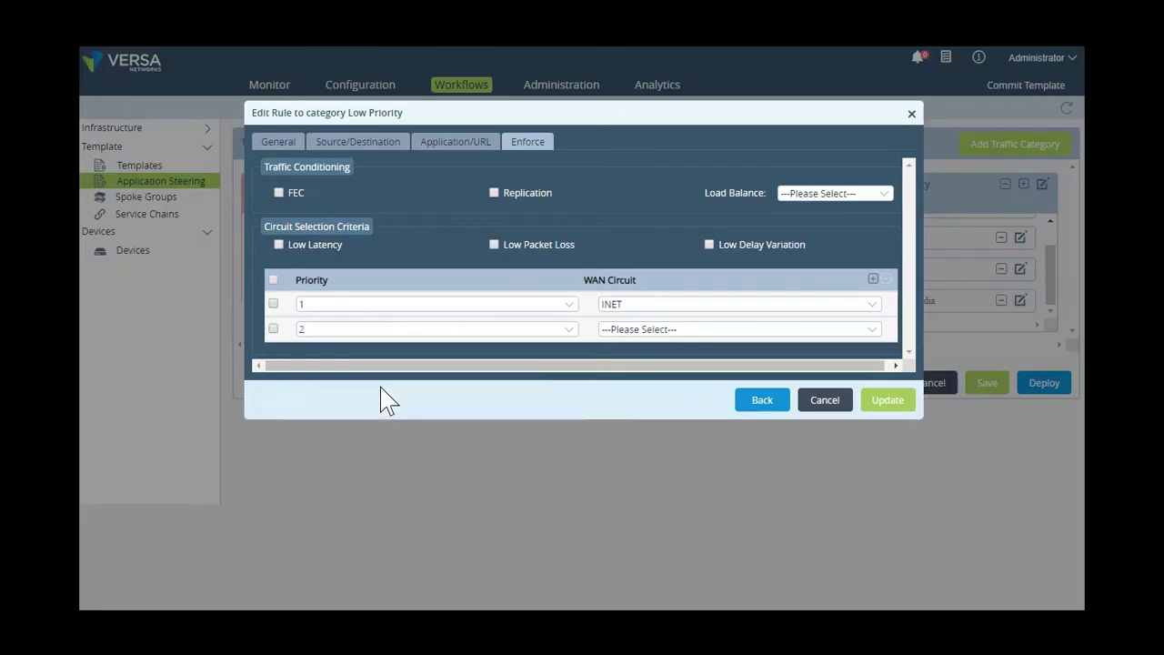
left_click(641, 330)
left_click(639, 376)
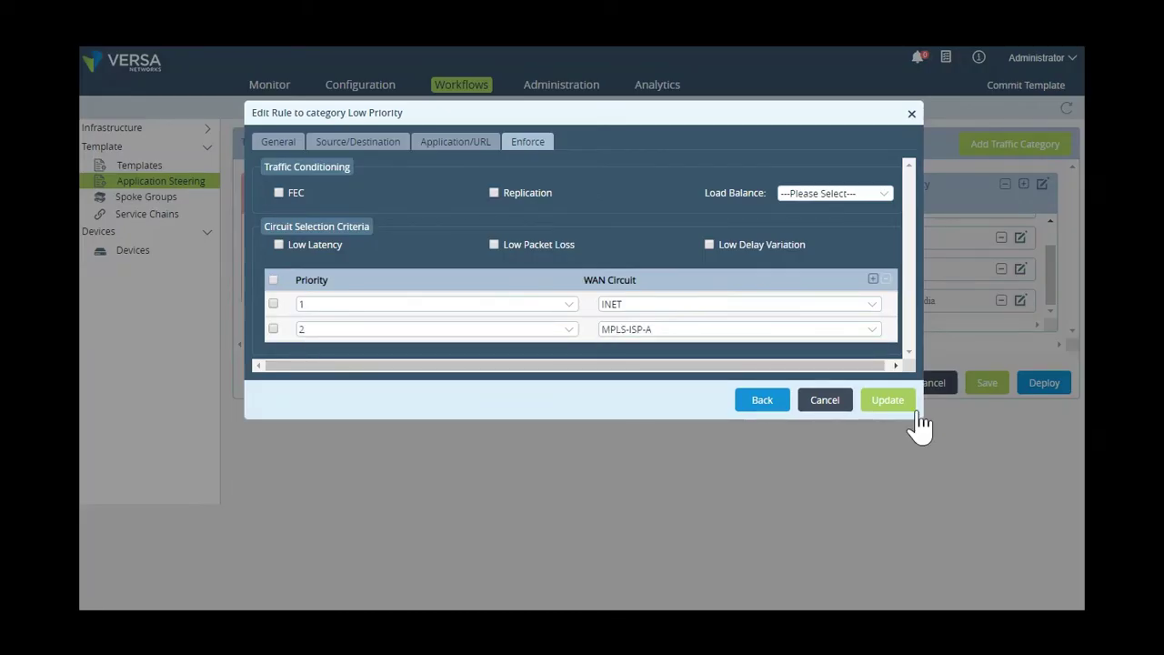
left_click(887, 401)
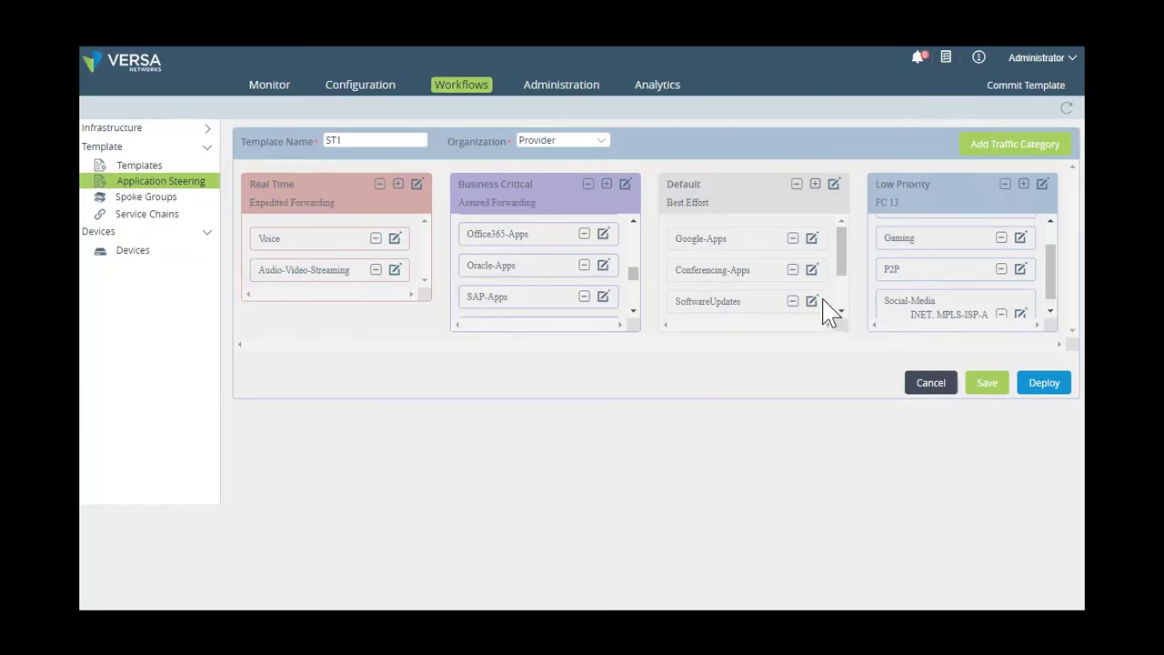
Step: Make INET the priority 1 circuit in the Business Critical Office365-Apps rule
left_click(604, 236)
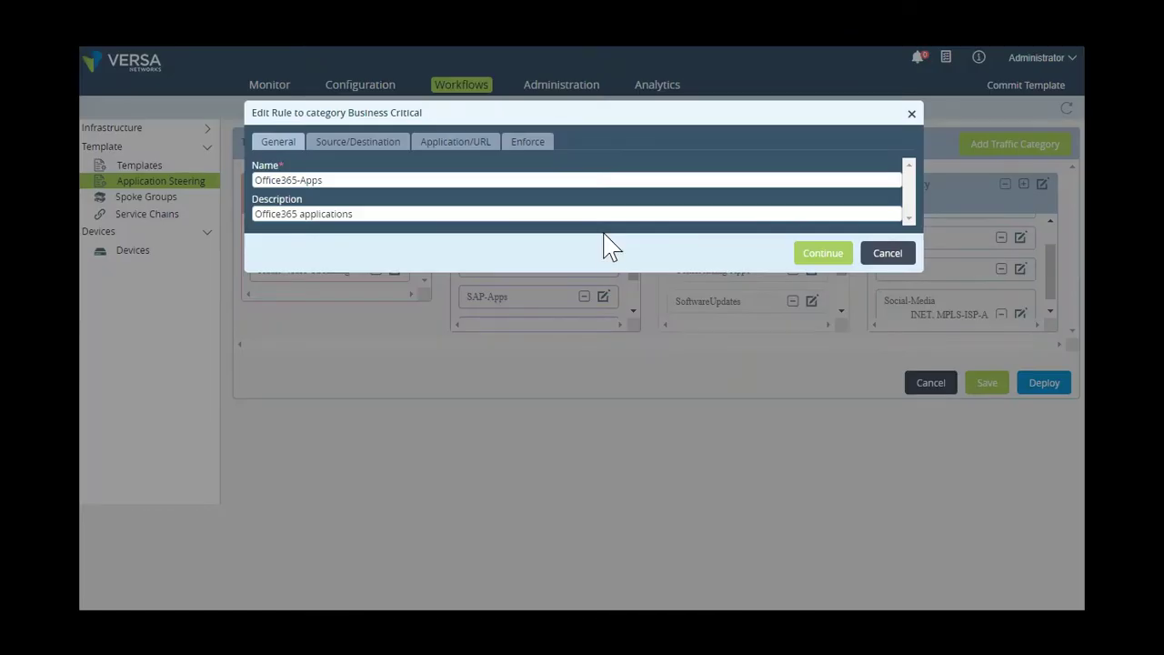
left_click(538, 144)
left_click(873, 280)
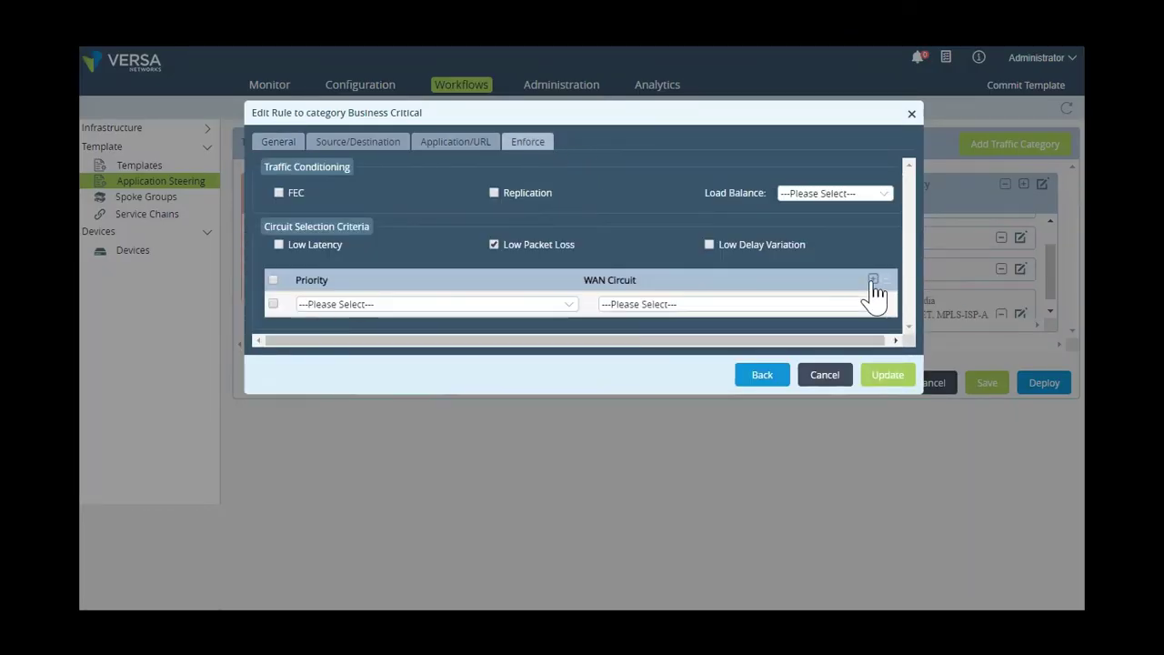
left_click(491, 304)
left_click(491, 347)
left_click(673, 304)
left_click(655, 331)
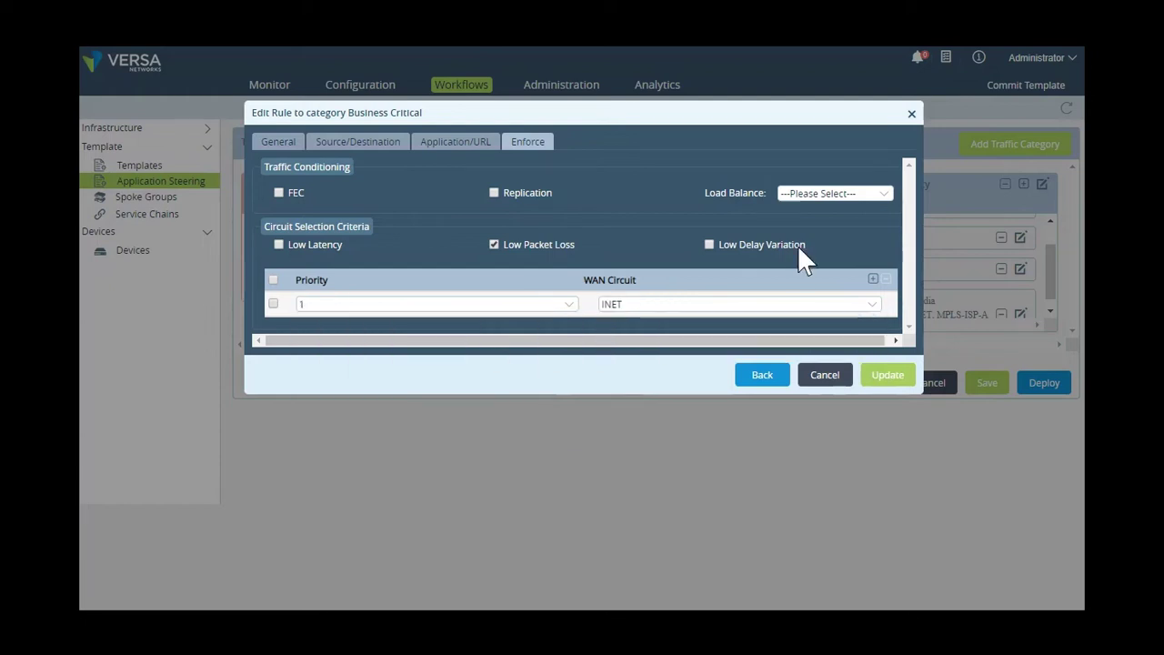
Step: Add MPLS-ISP-A as the Office365-Apps rule's priority 2 circuit and save it
left_click(873, 279)
left_click(434, 329)
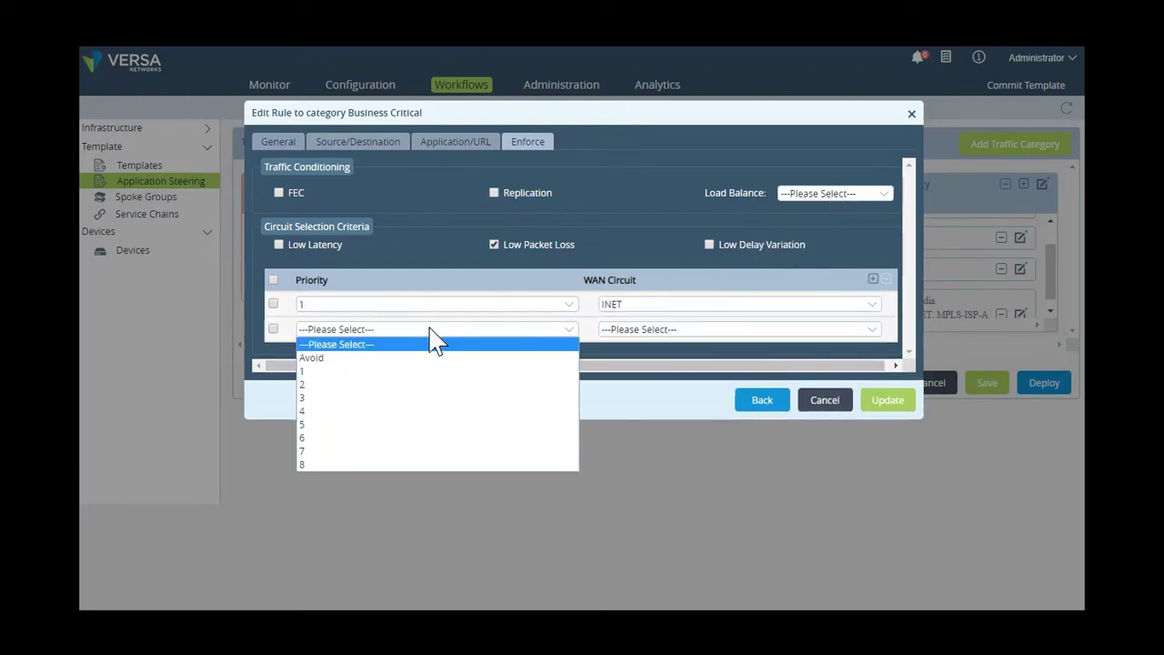
left_click(391, 371)
left_click(646, 330)
left_click(647, 384)
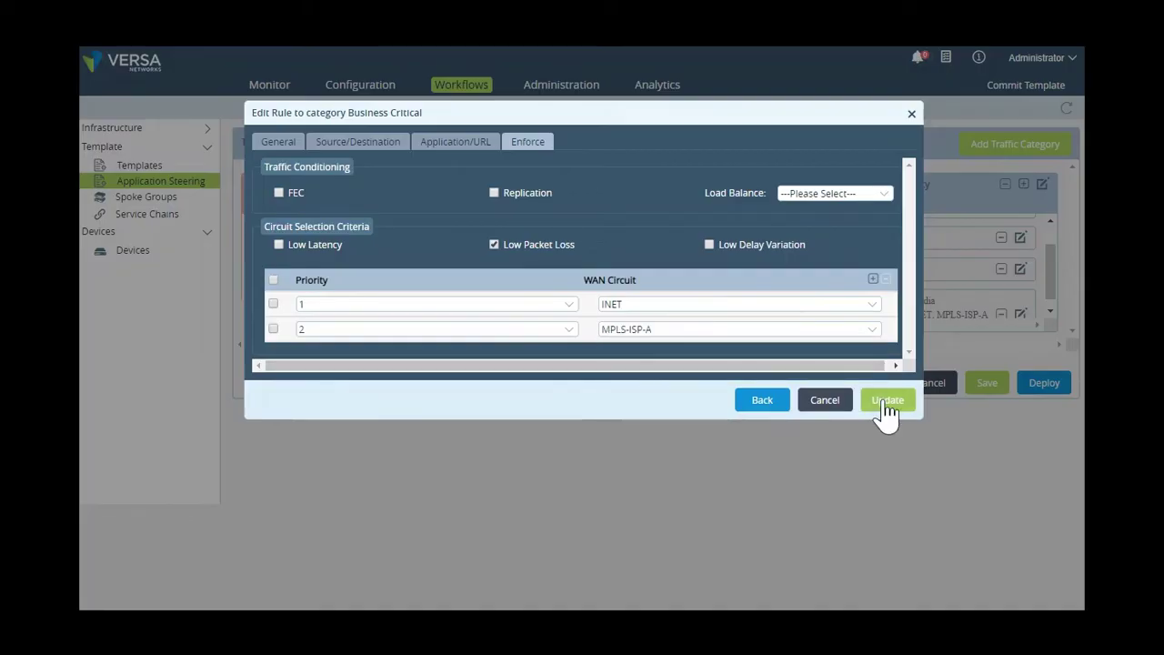
left_click(886, 402)
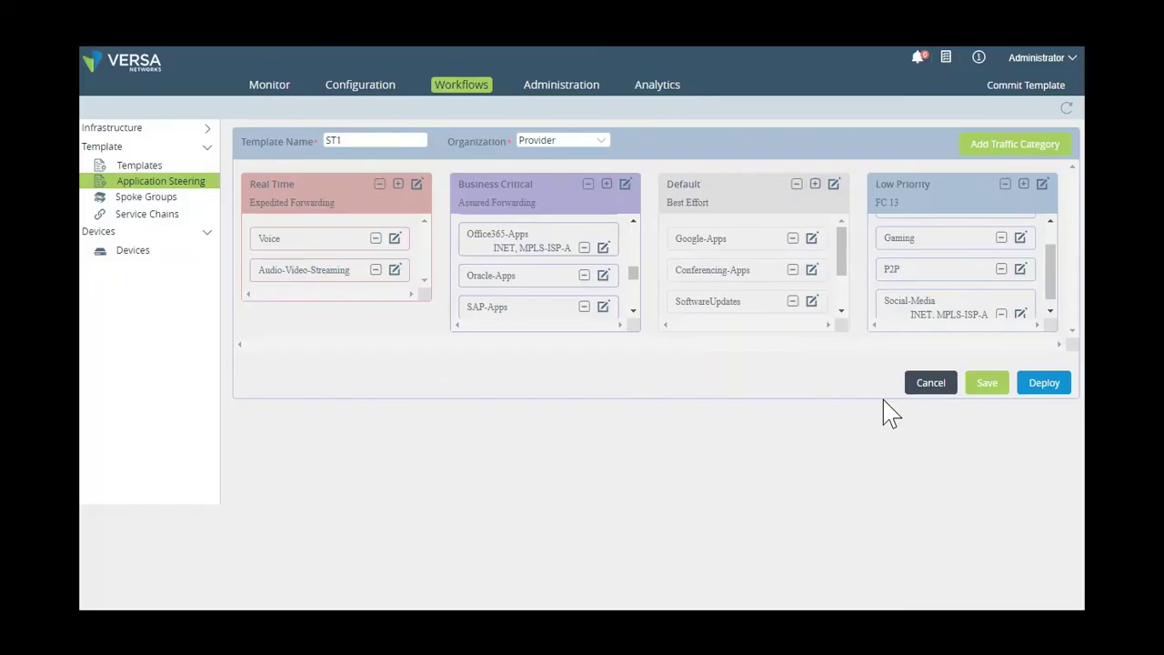
Step: Make MPLS-ISP-A the priority 1 circuit in the Oracle-Apps rule
left_click(603, 274)
left_click(459, 143)
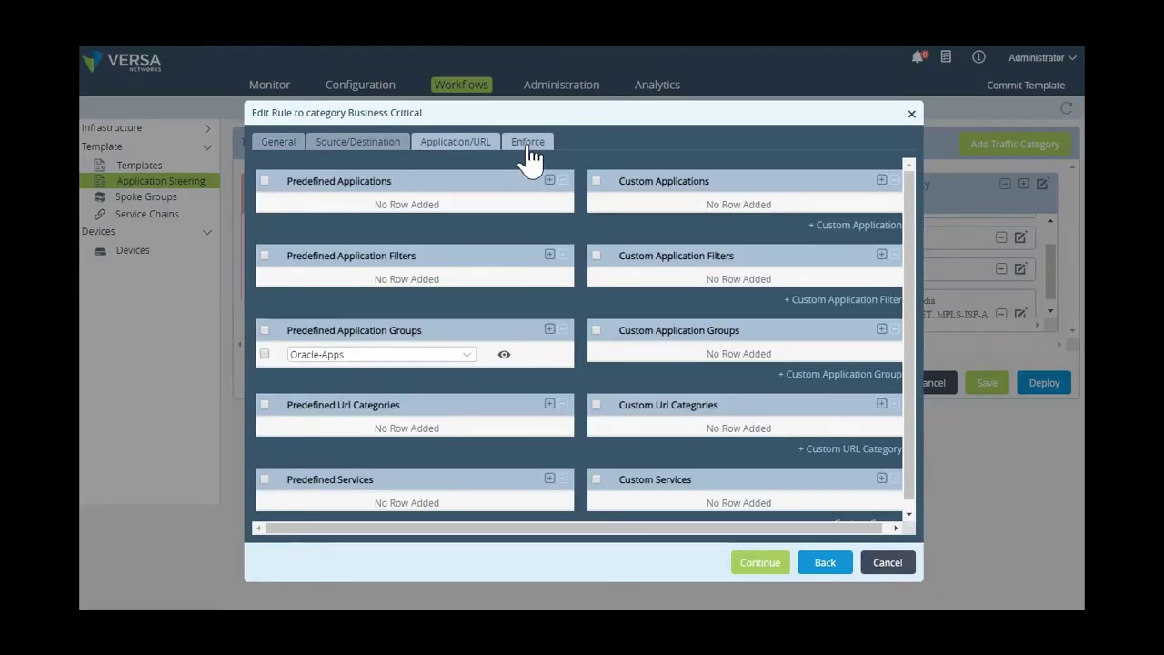
left_click(527, 144)
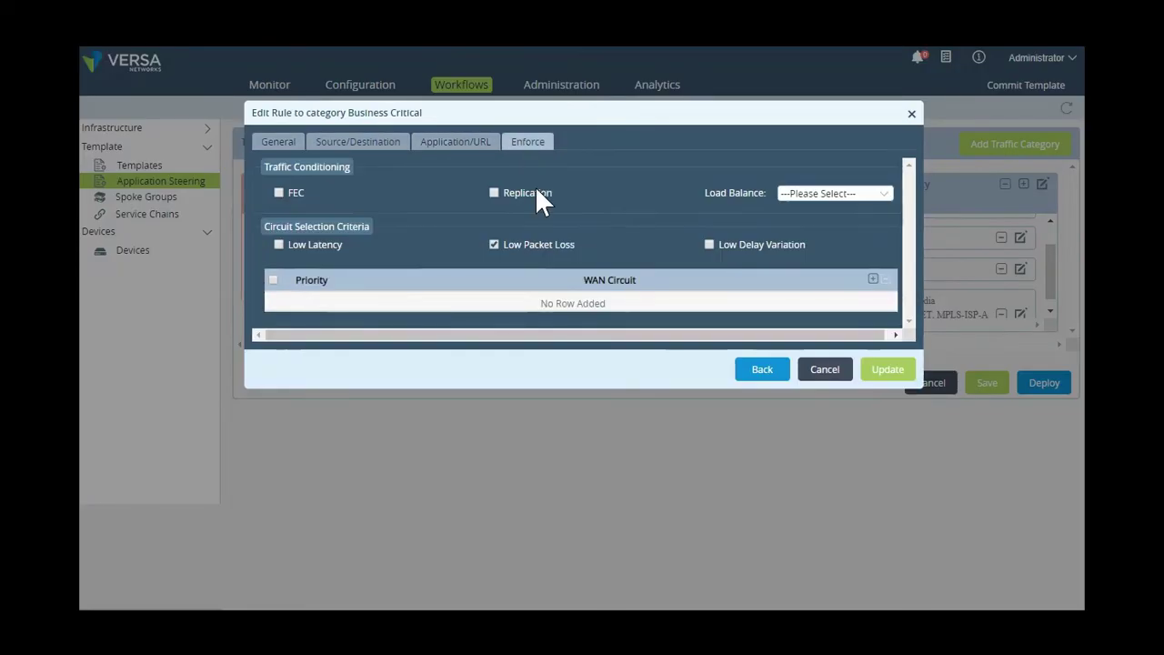
left_click(874, 279)
left_click(496, 305)
left_click(488, 334)
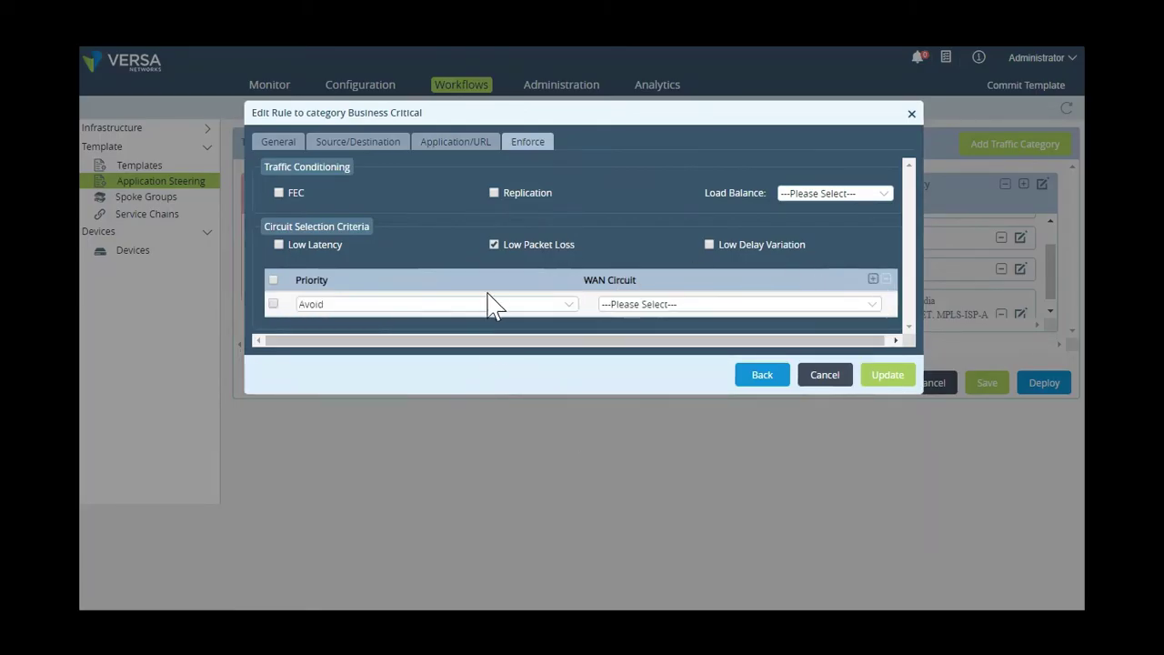
left_click(491, 306)
left_click(485, 345)
left_click(653, 306)
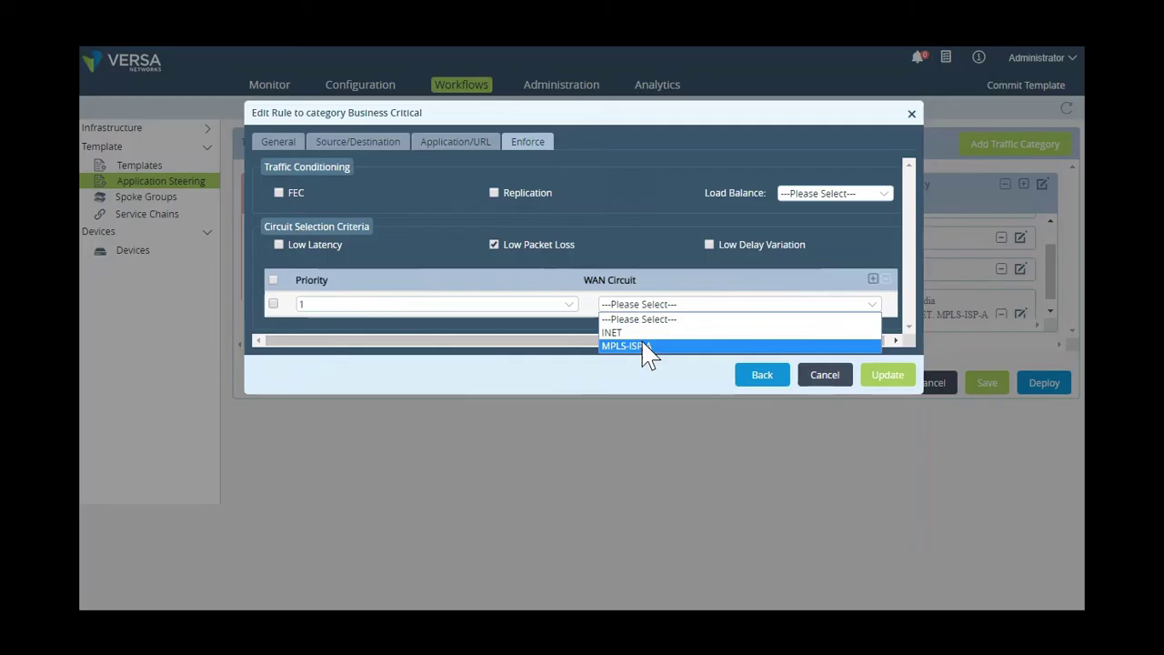
left_click(642, 346)
Step: Add INET at priority 2, save Oracle-Apps, and deploy the ST1 template
left_click(873, 280)
left_click(472, 331)
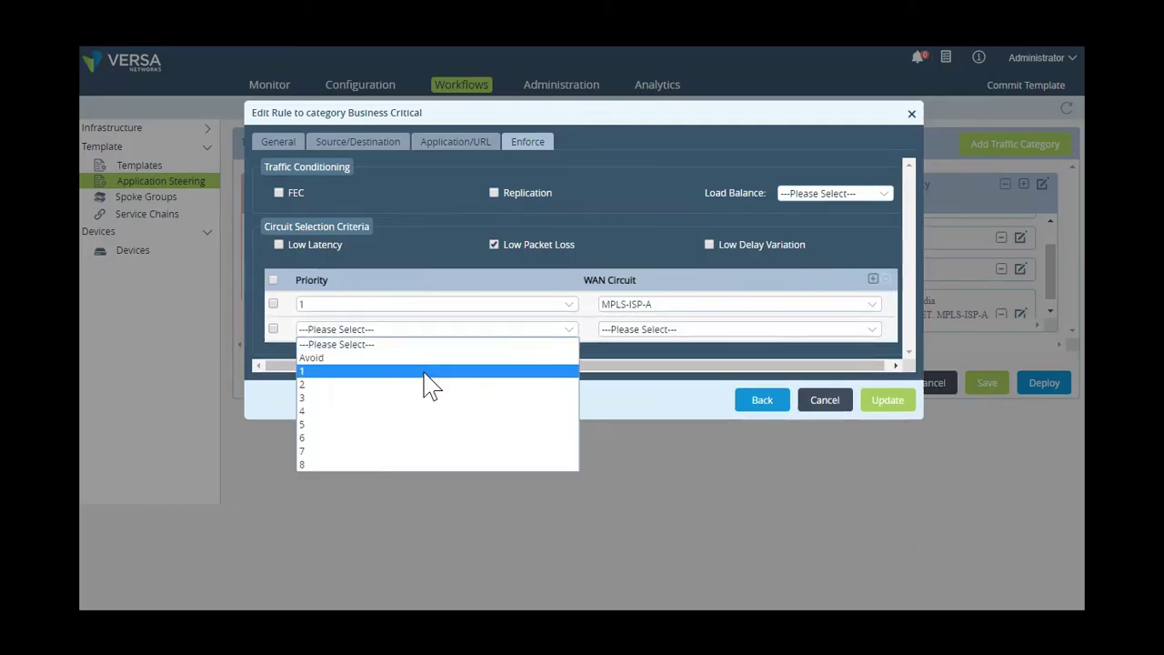
left_click(429, 385)
left_click(655, 332)
left_click(663, 371)
left_click(910, 407)
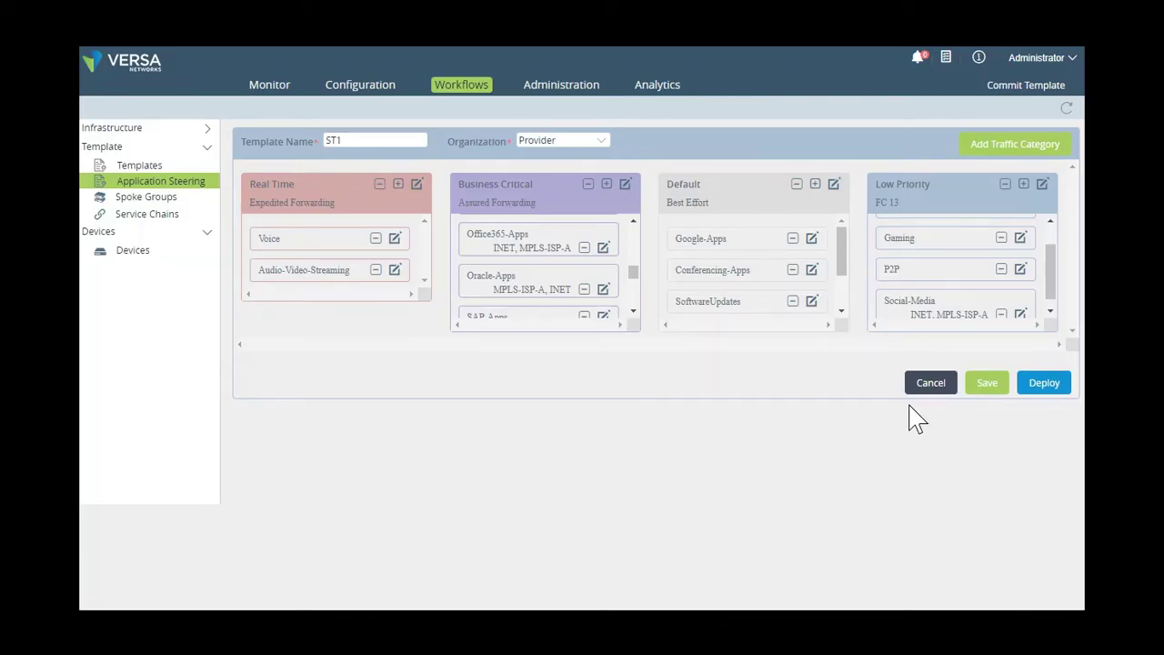
left_click(1055, 388)
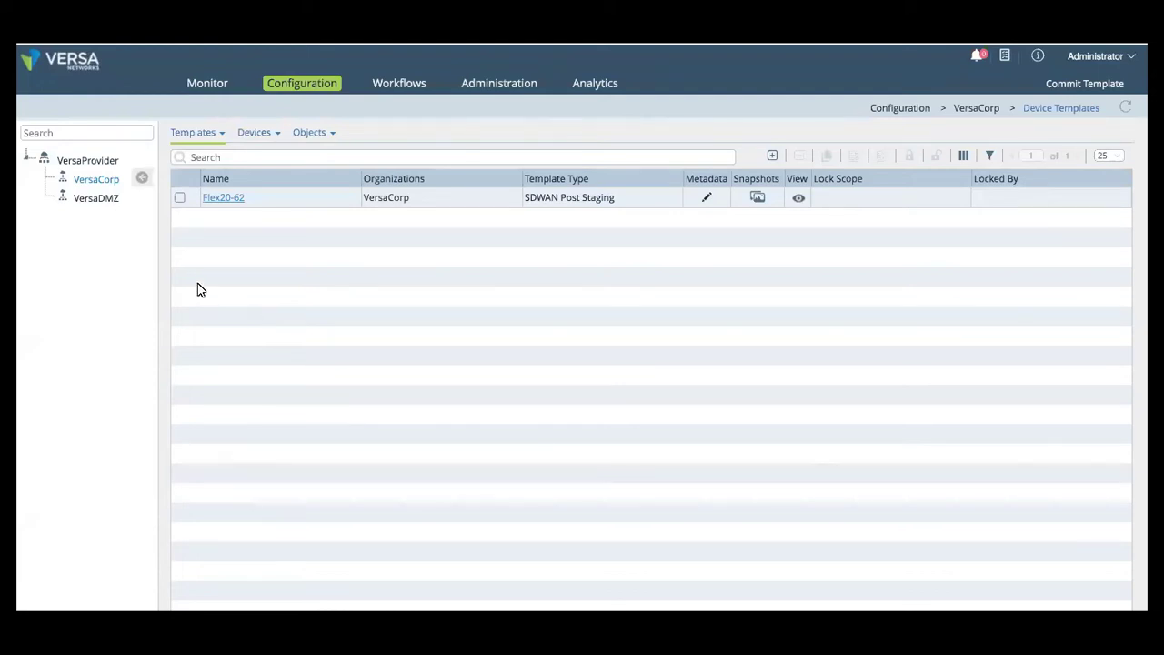
Step: Review Flex20-62's Zone Protection Profile flood, scan and packet-attack settings unchanged, then list its DNS policy rules
left_click(200, 136)
left_click(224, 203)
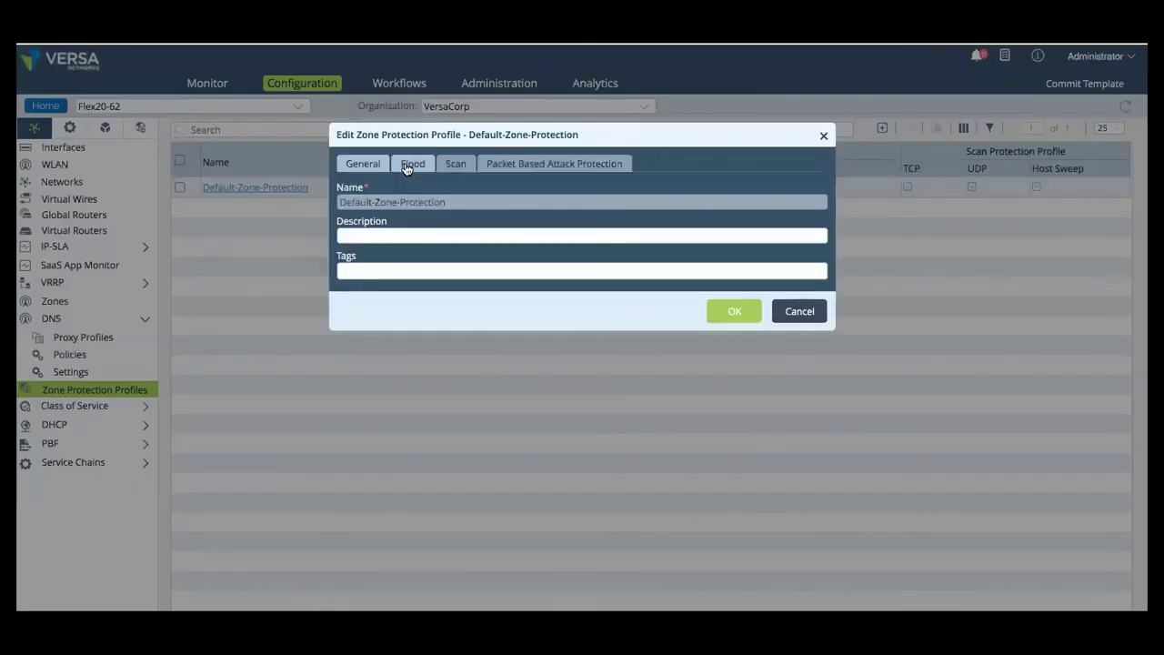
left_click(407, 165)
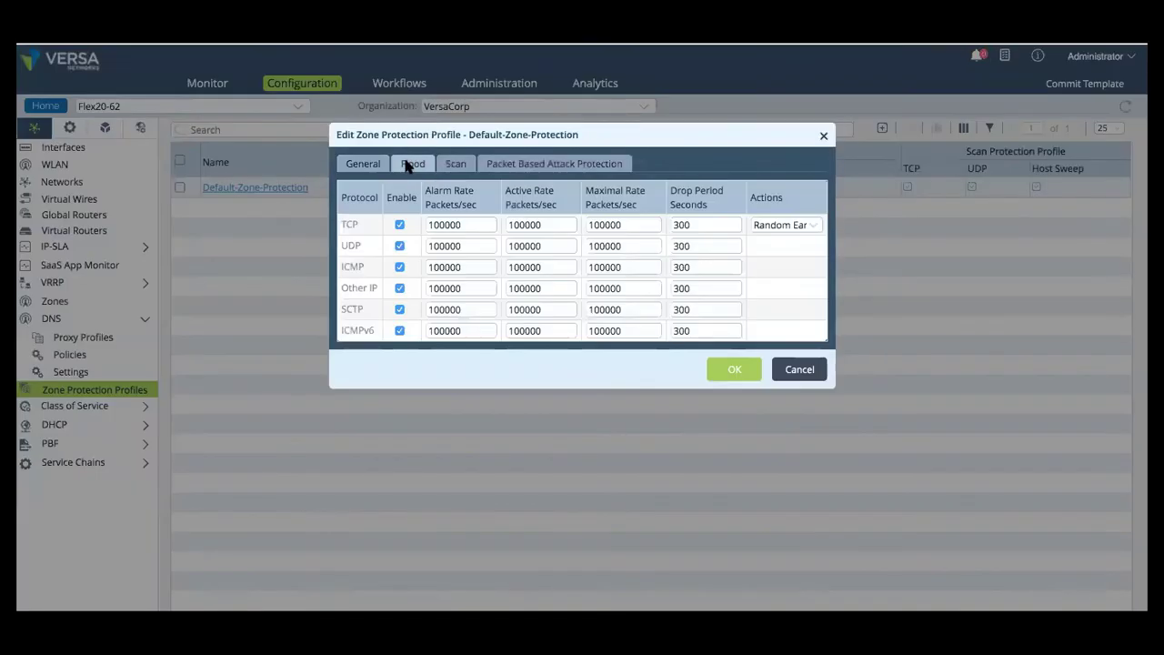
left_click(455, 164)
left_click(516, 169)
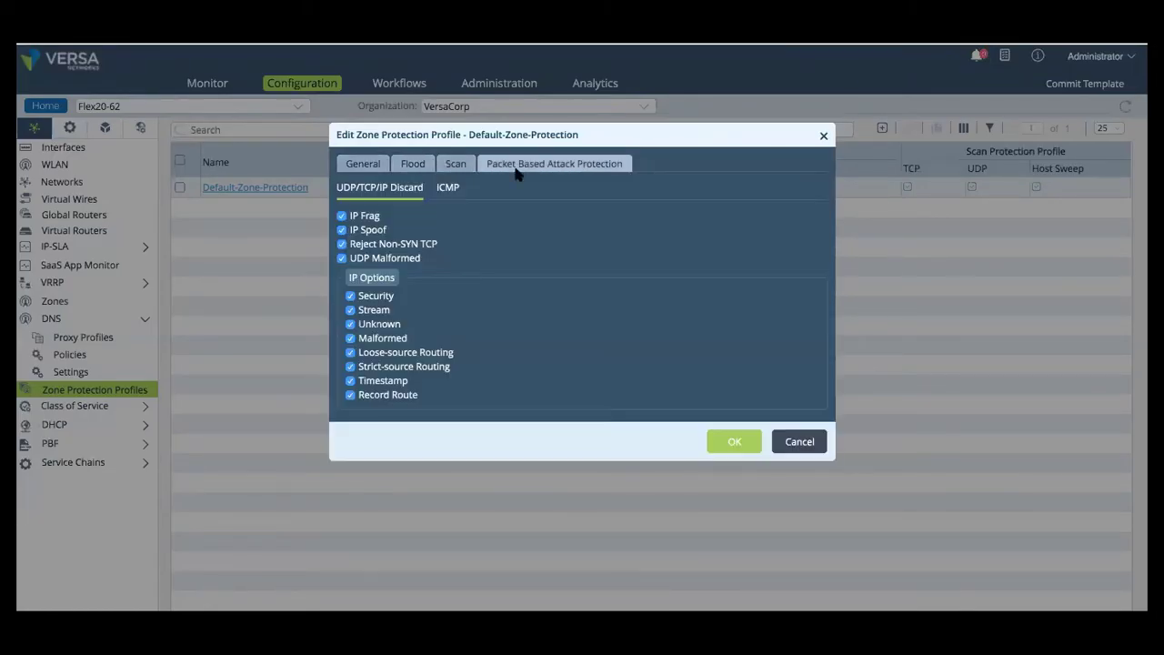
left_click(793, 441)
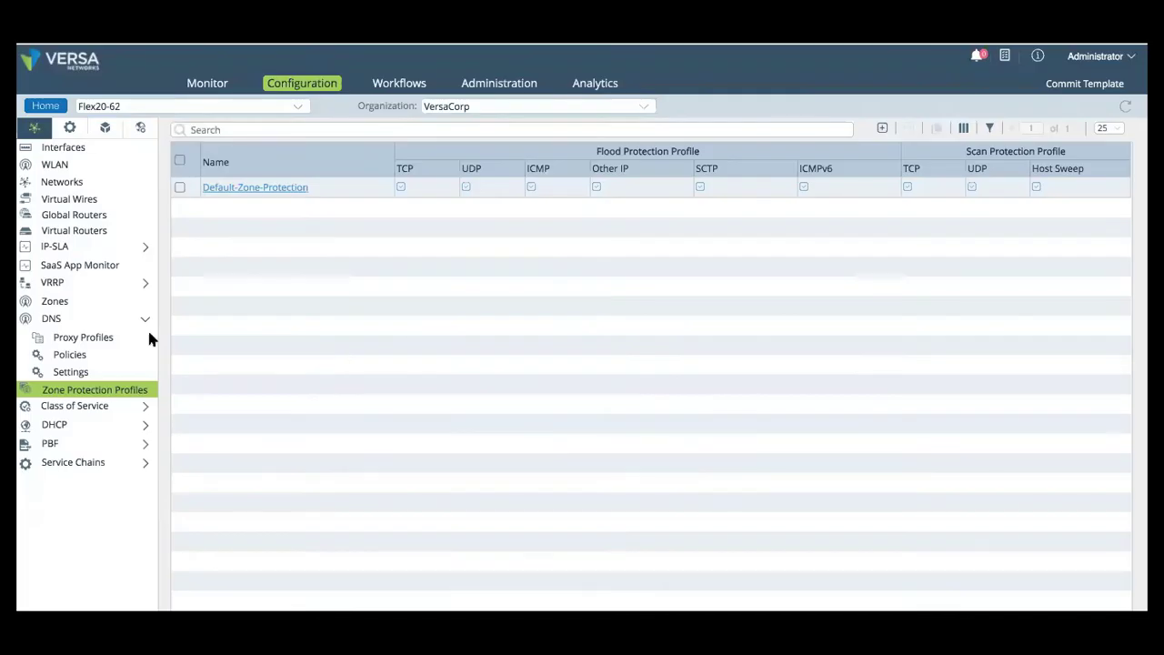
left_click(70, 355)
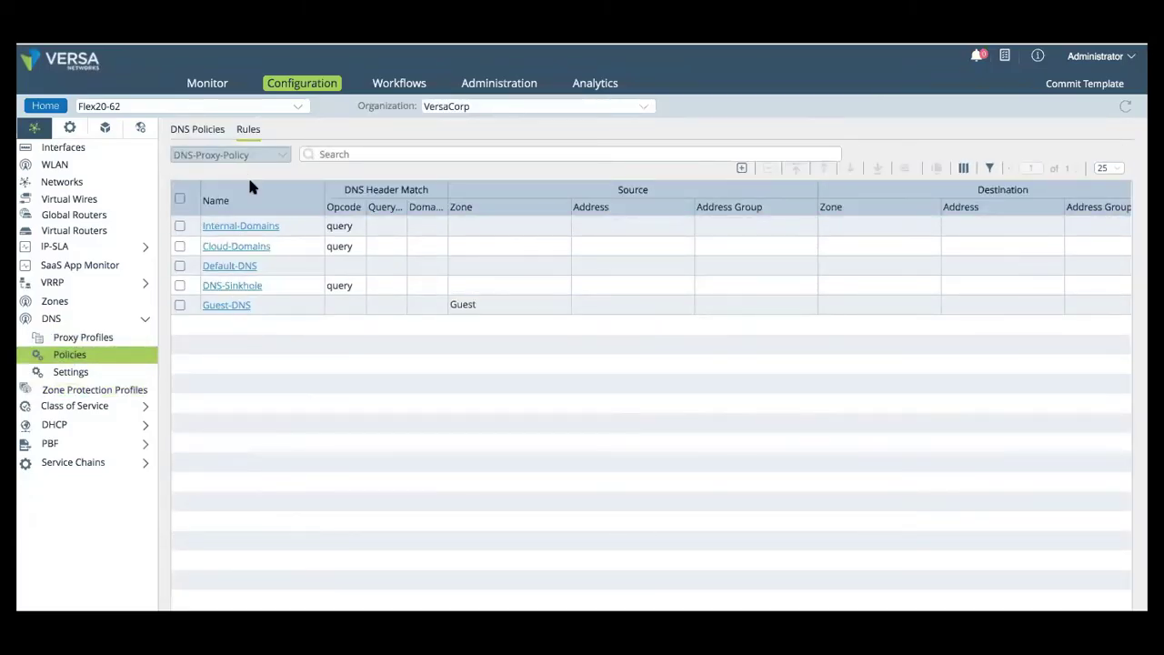
left_click(235, 226)
left_click(463, 164)
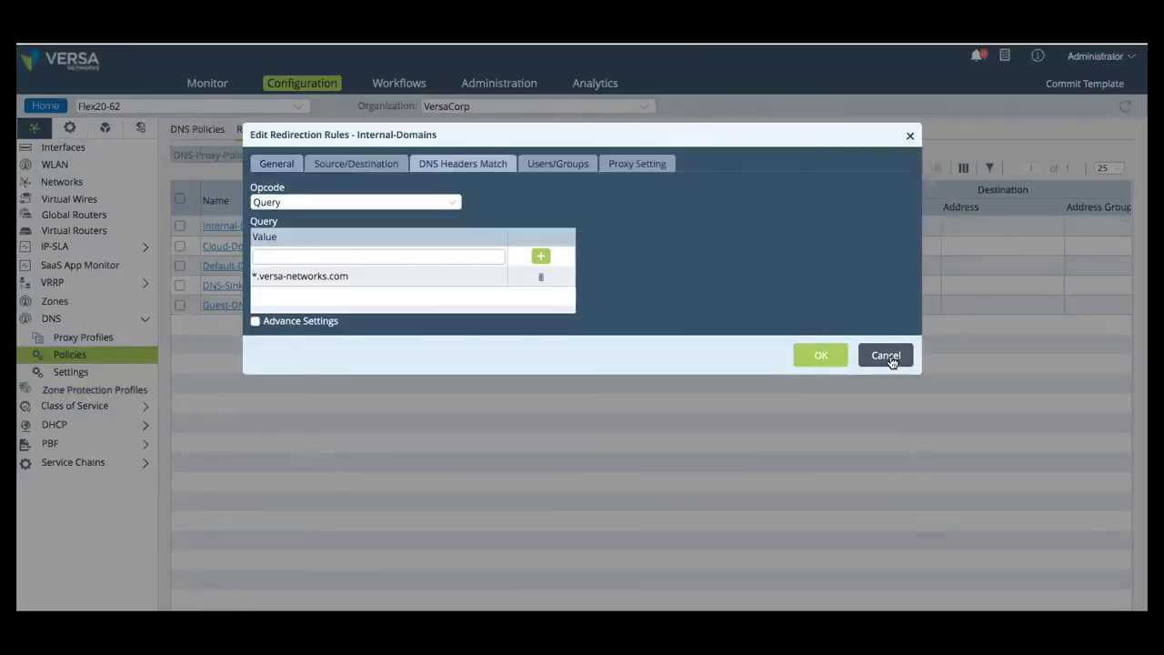
left_click(646, 166)
left_click(880, 564)
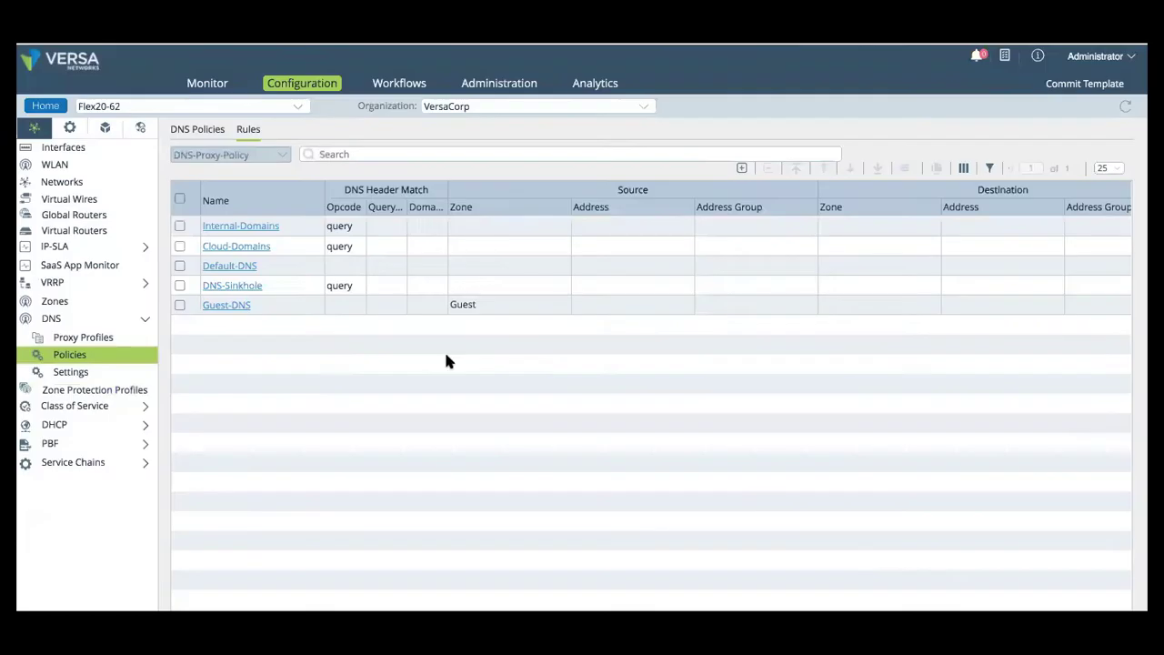
left_click(215, 285)
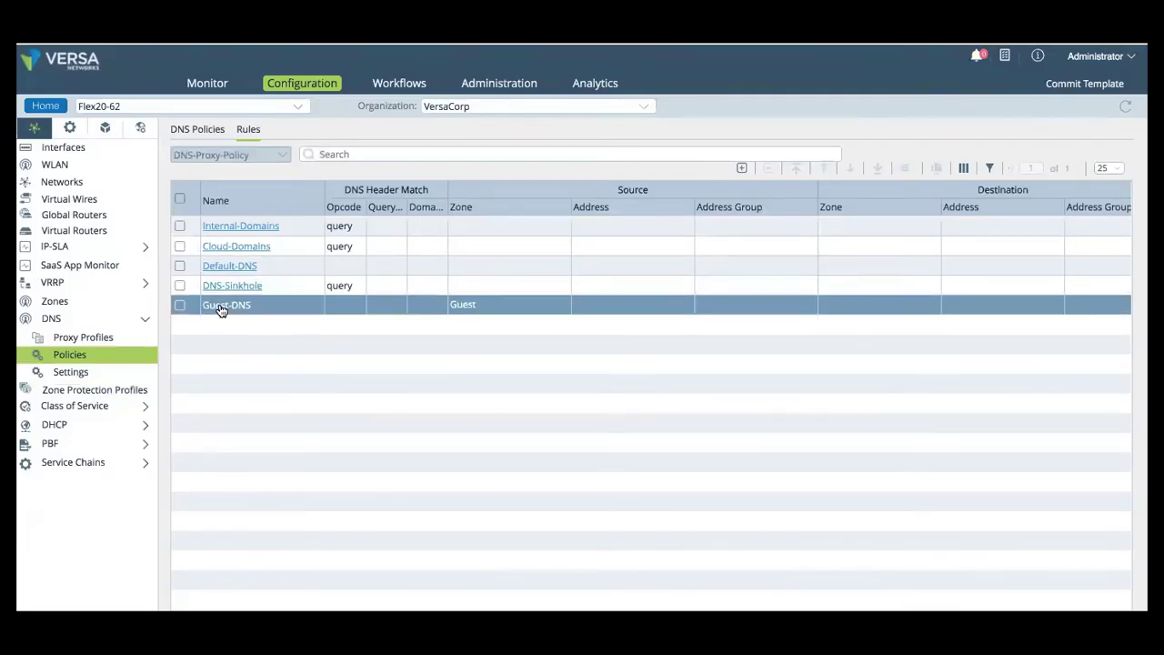
left_click(248, 252)
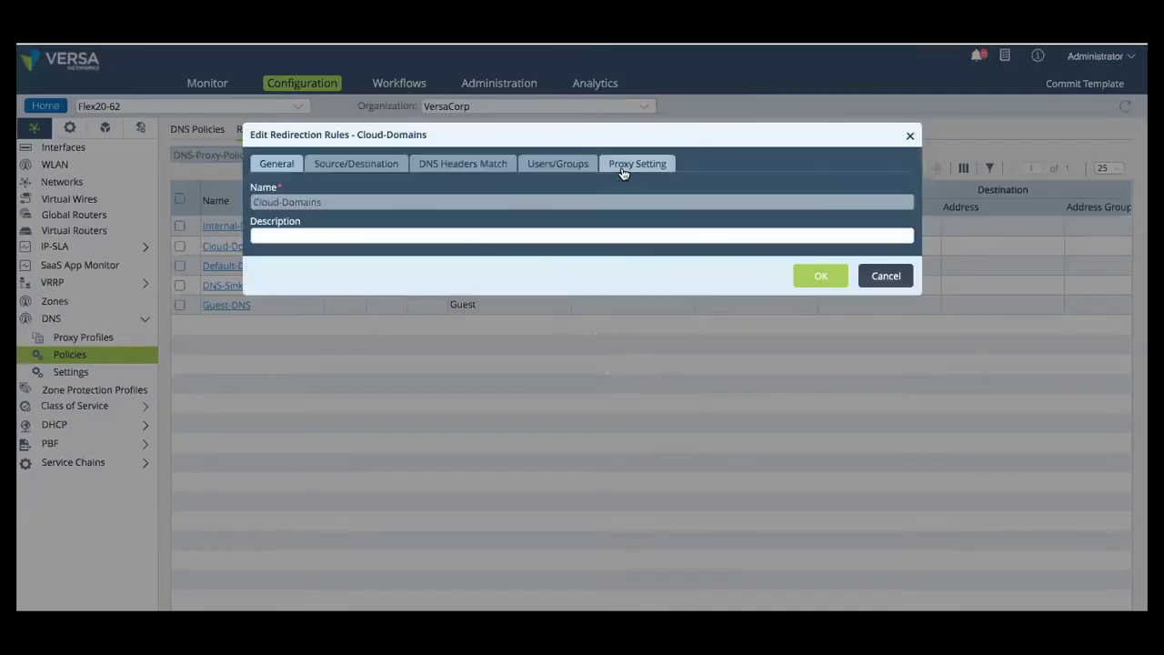
left_click(626, 165)
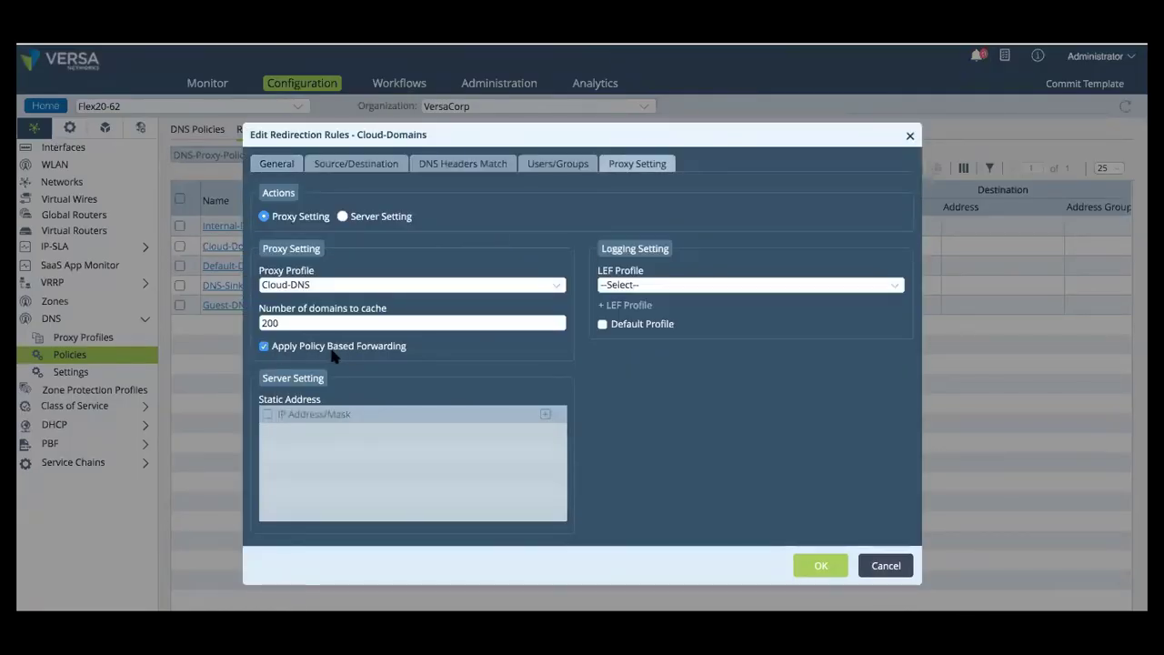
left_click(866, 565)
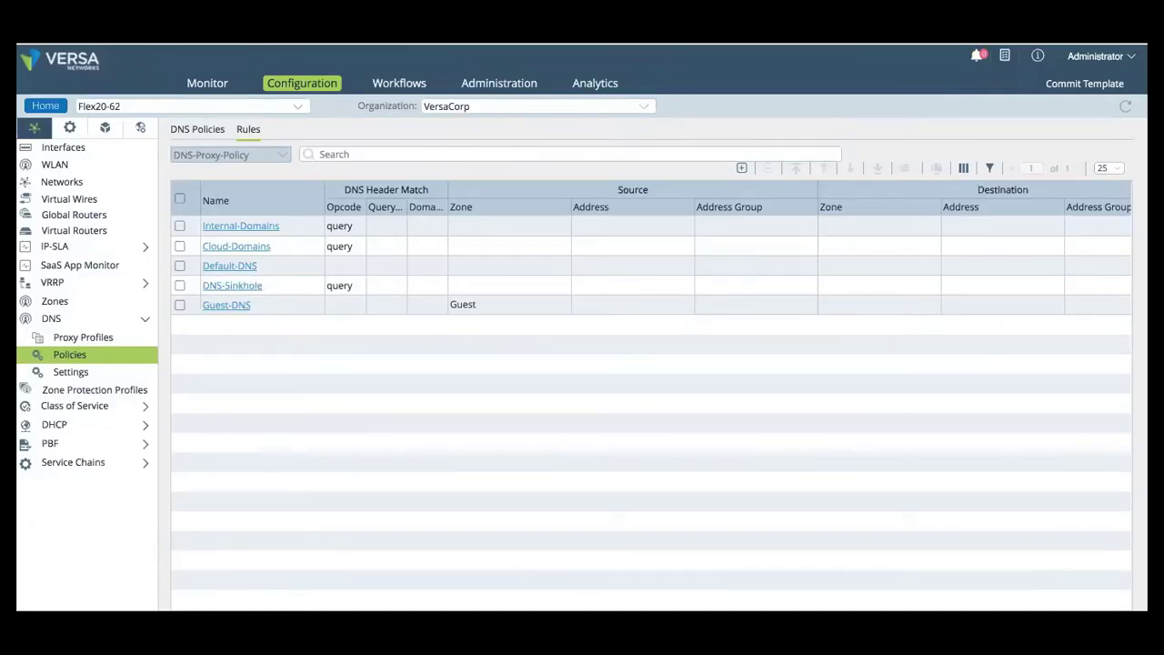
left_click(69, 127)
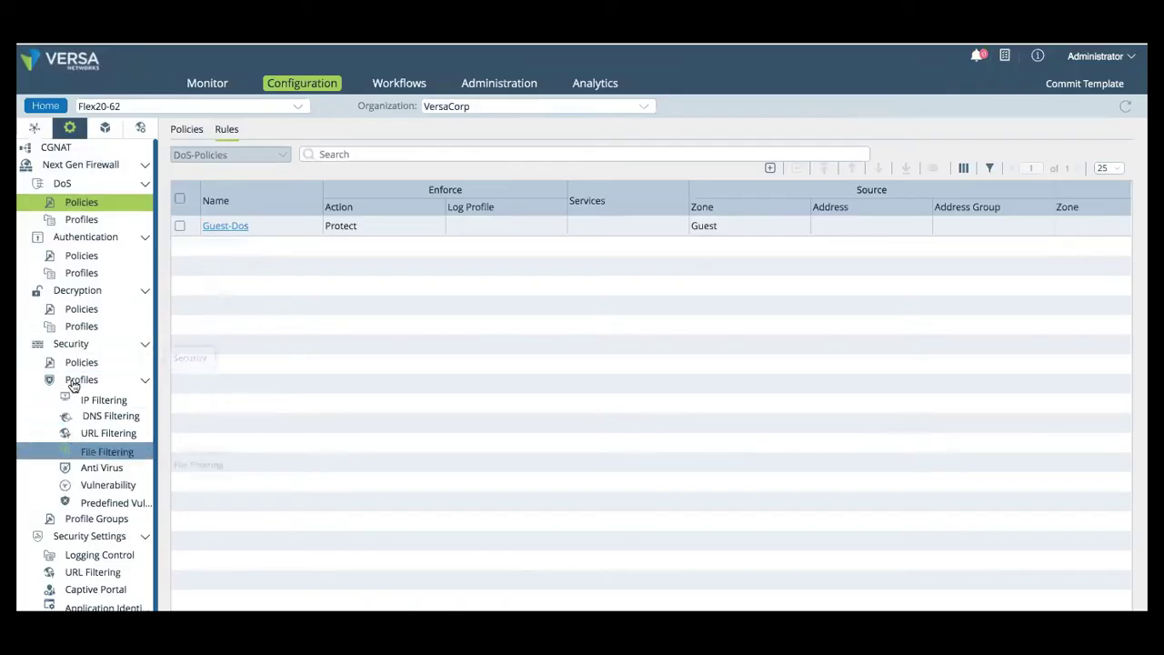
Step: Open the Guest-Dos rule's Enforce settings and inspect its Limit-Guest-Traffic aggregate DoS profile
left_click(225, 233)
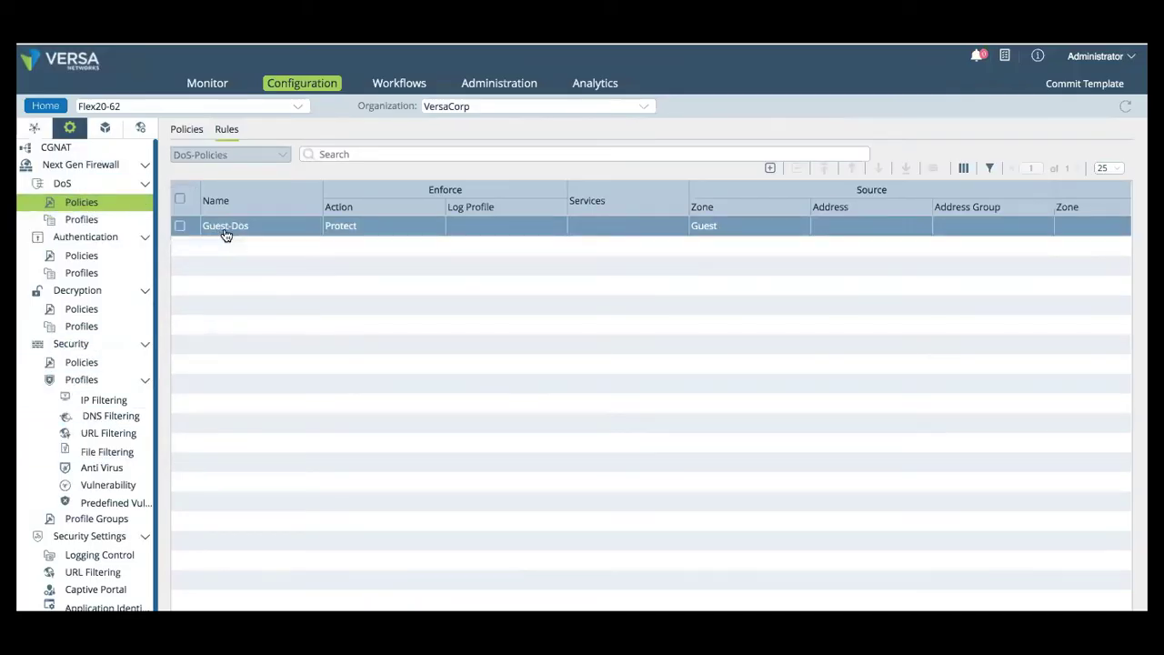
left_click(225, 231)
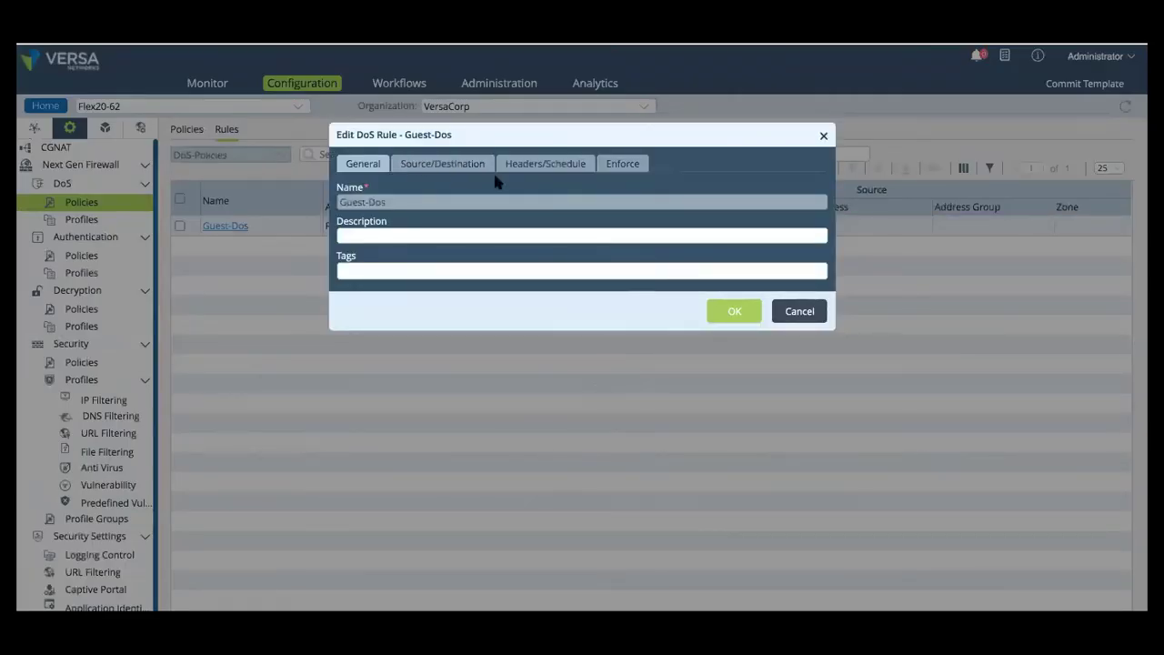
left_click(623, 164)
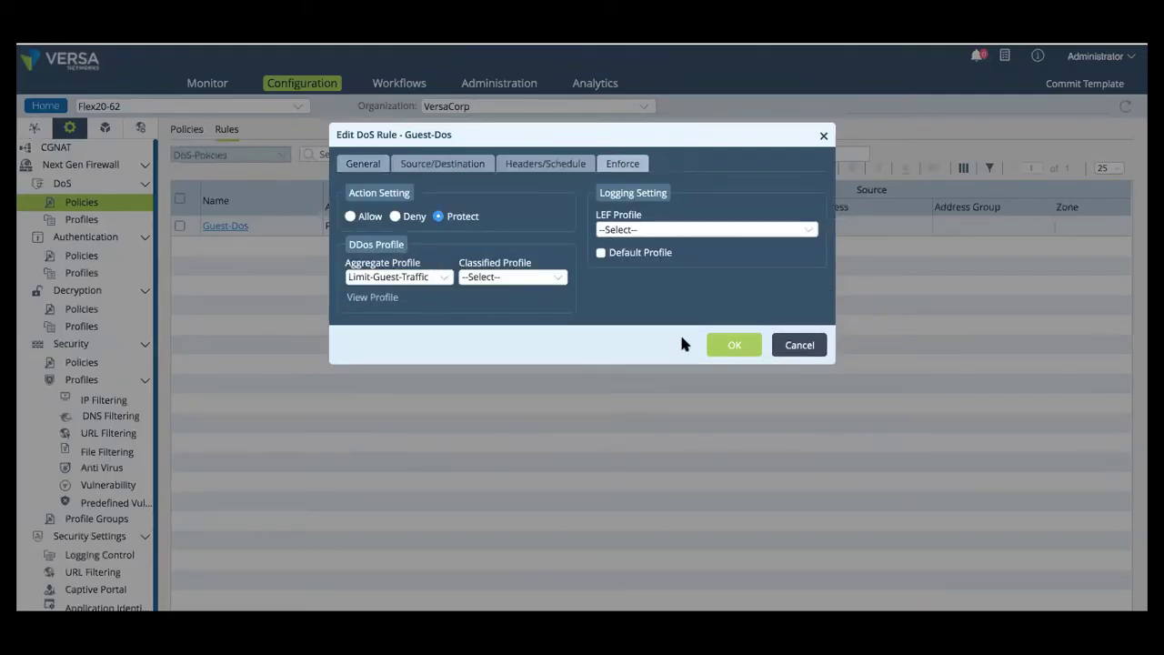
left_click(382, 299)
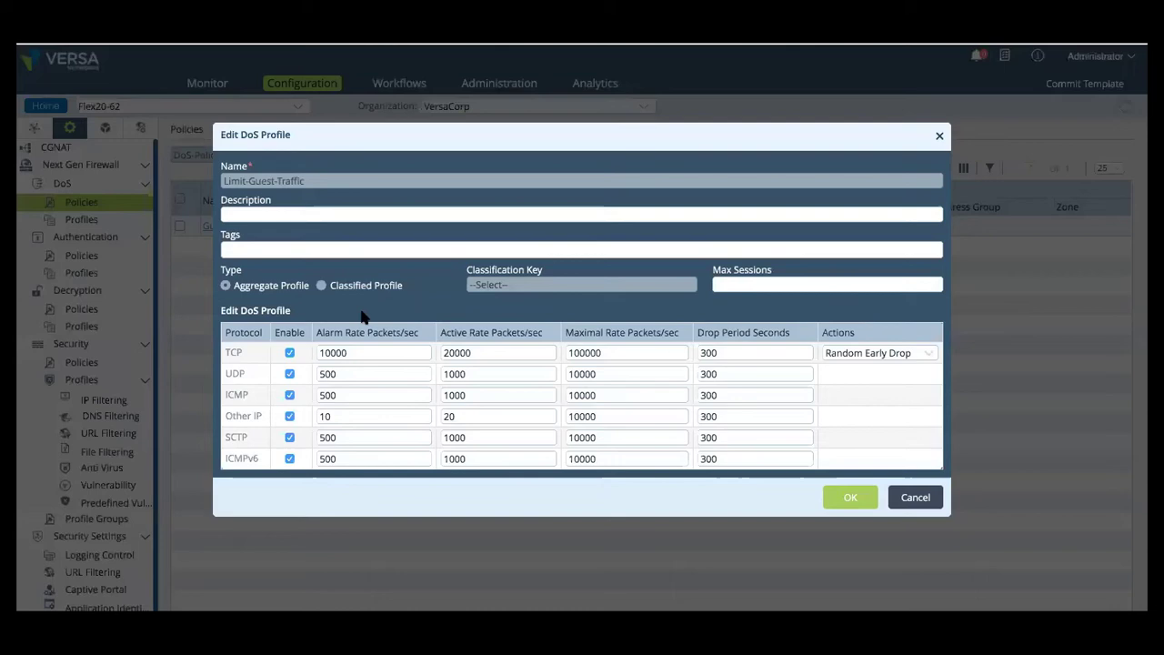
left_click(923, 505)
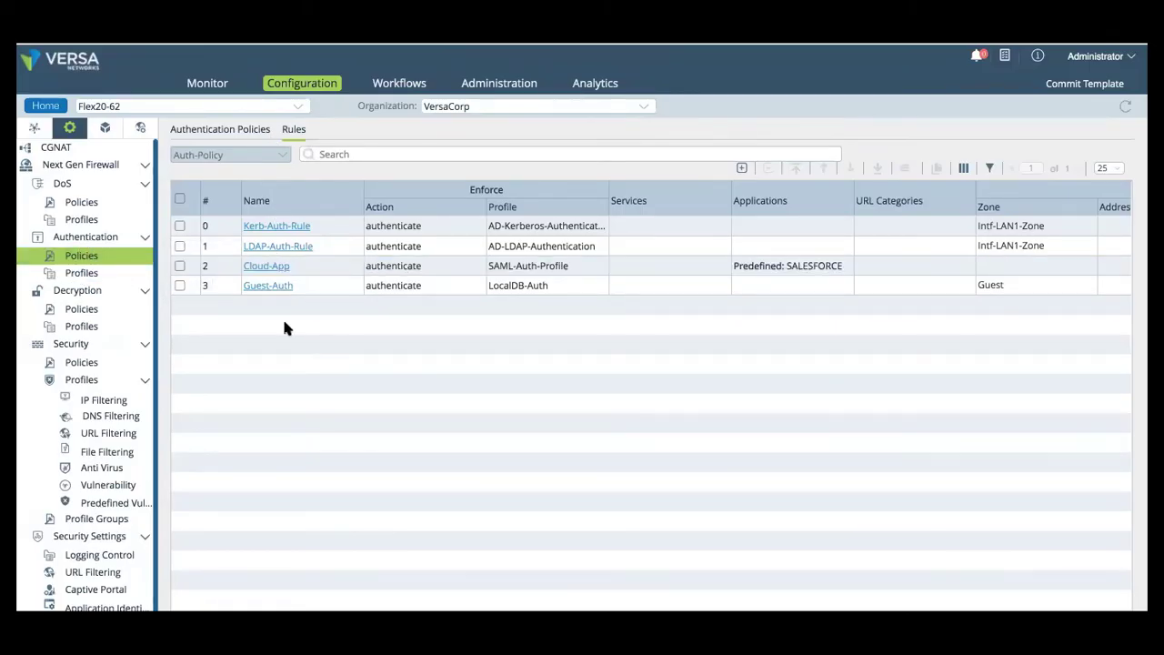
left_click(275, 226)
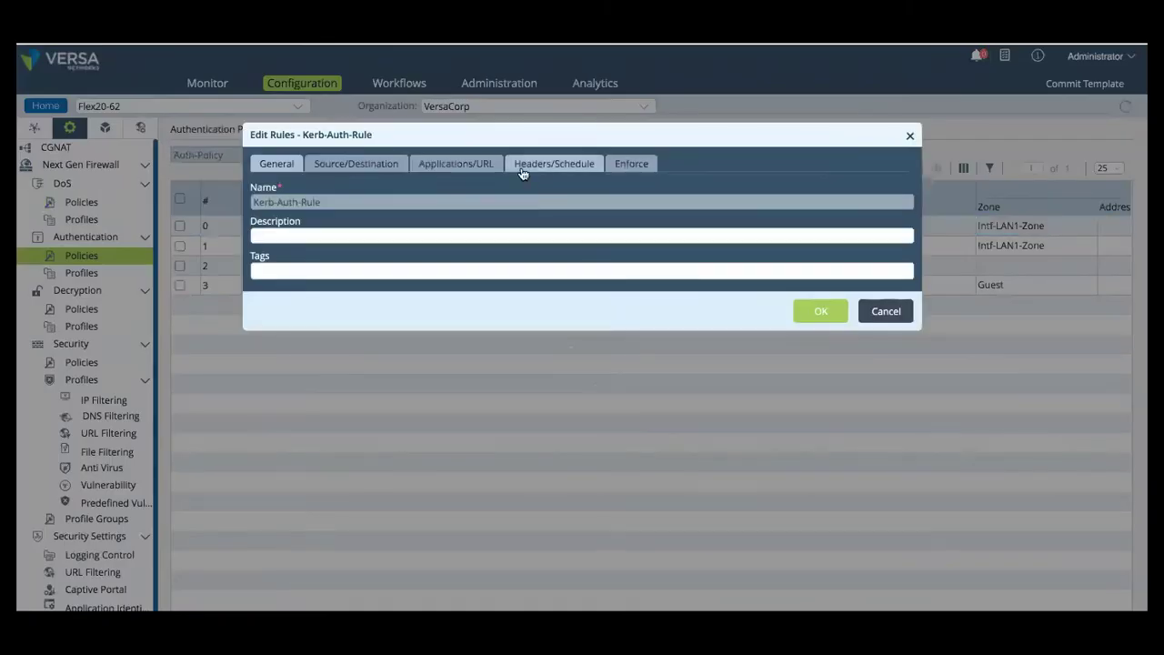
left_click(626, 171)
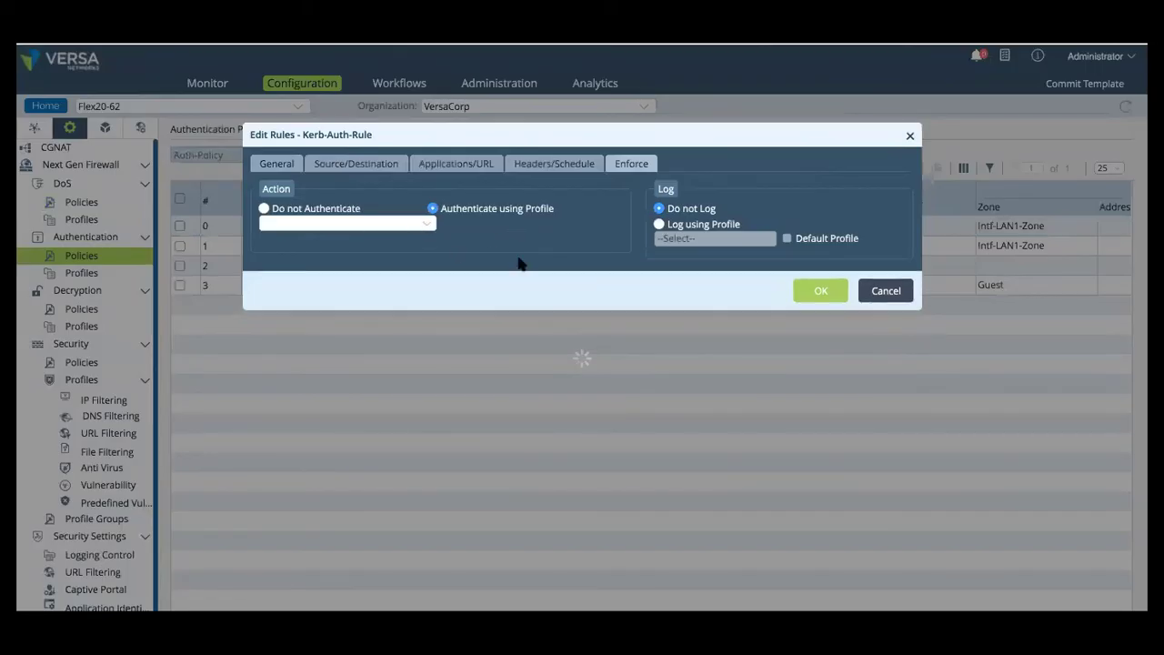
left_click(881, 300)
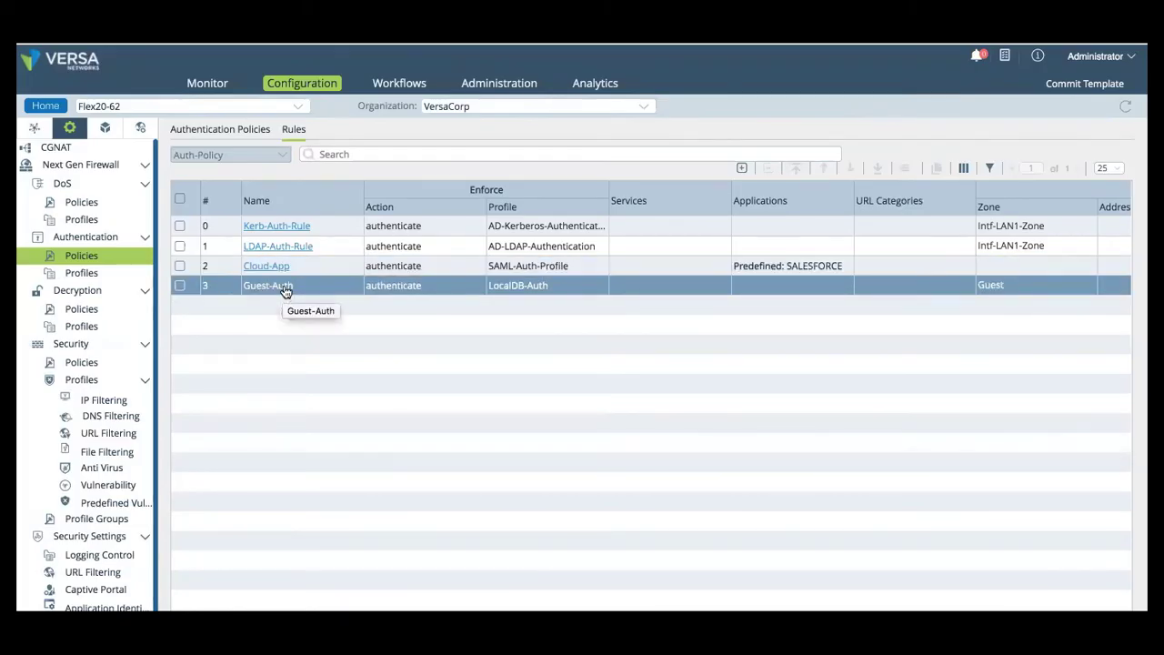
left_click(284, 287)
left_click(632, 163)
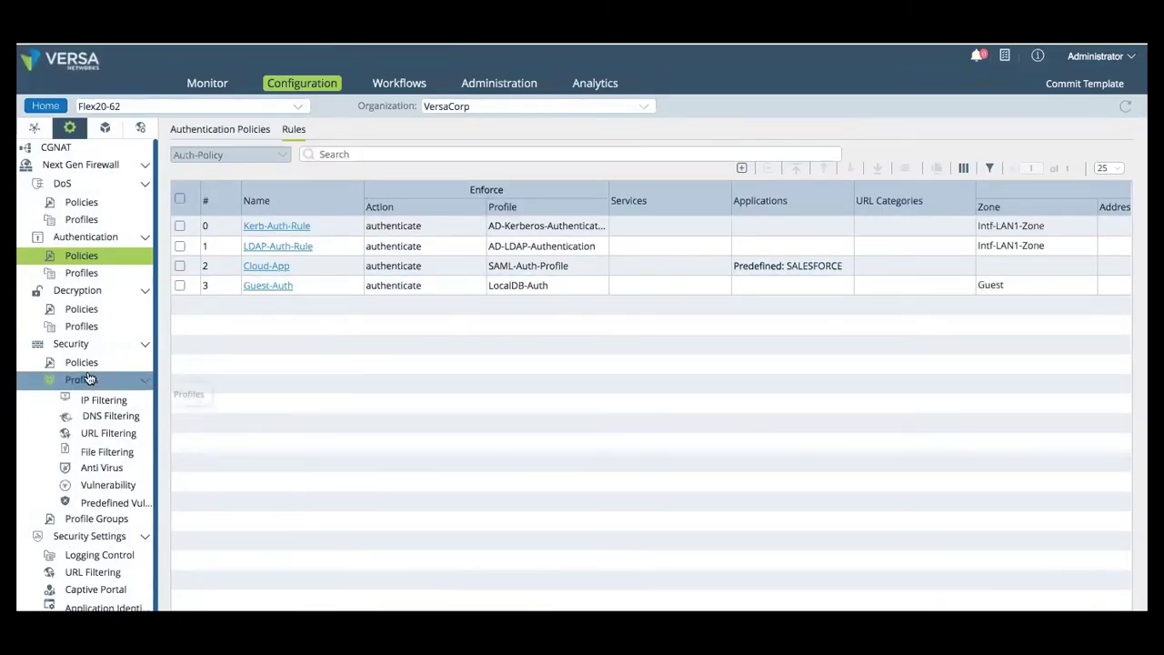
Step: List the decryption policies and inspect No-Decrypt-Rule's enforcement settings without changes
left_click(81, 308)
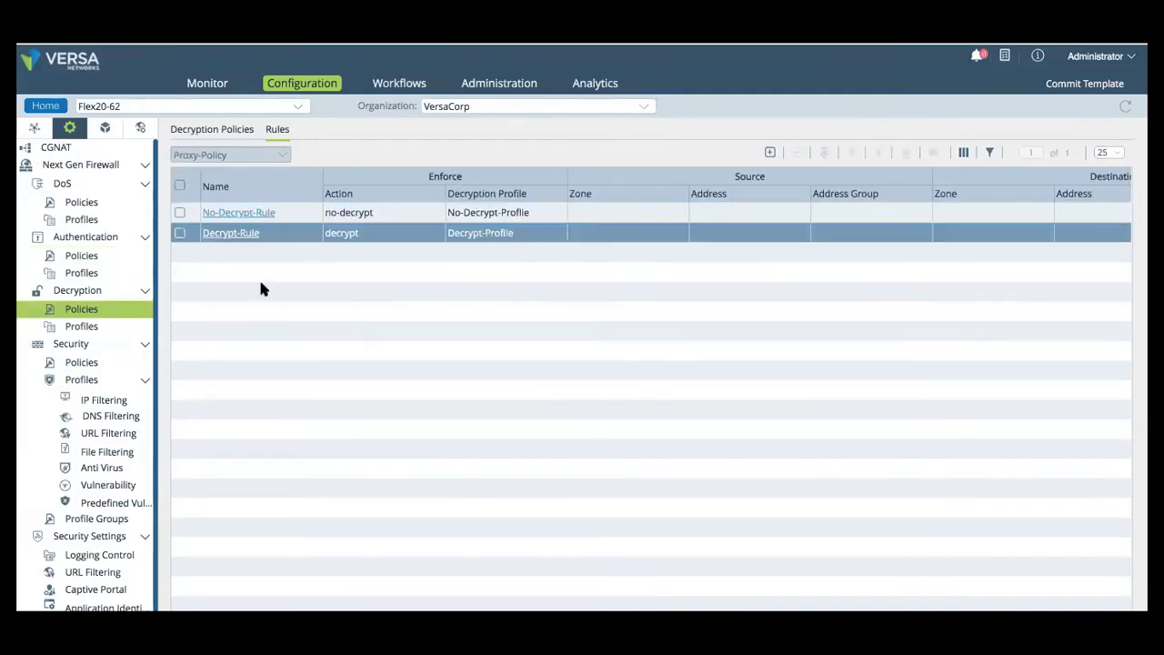
left_click_drag(83, 309, 207, 357)
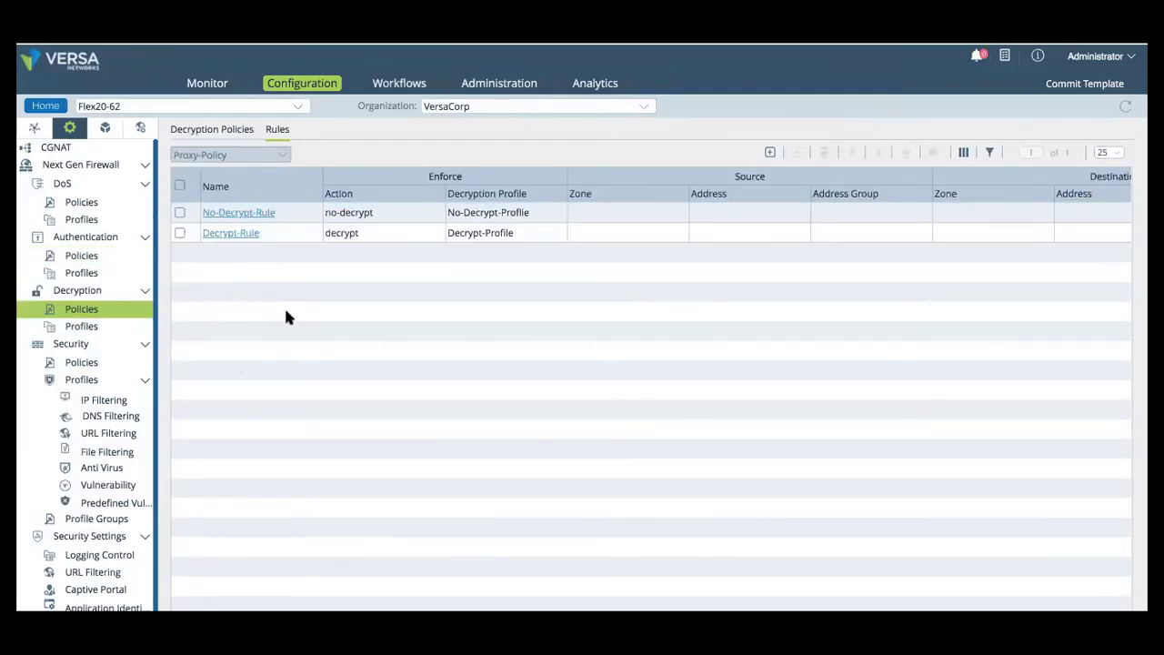
left_click(249, 219)
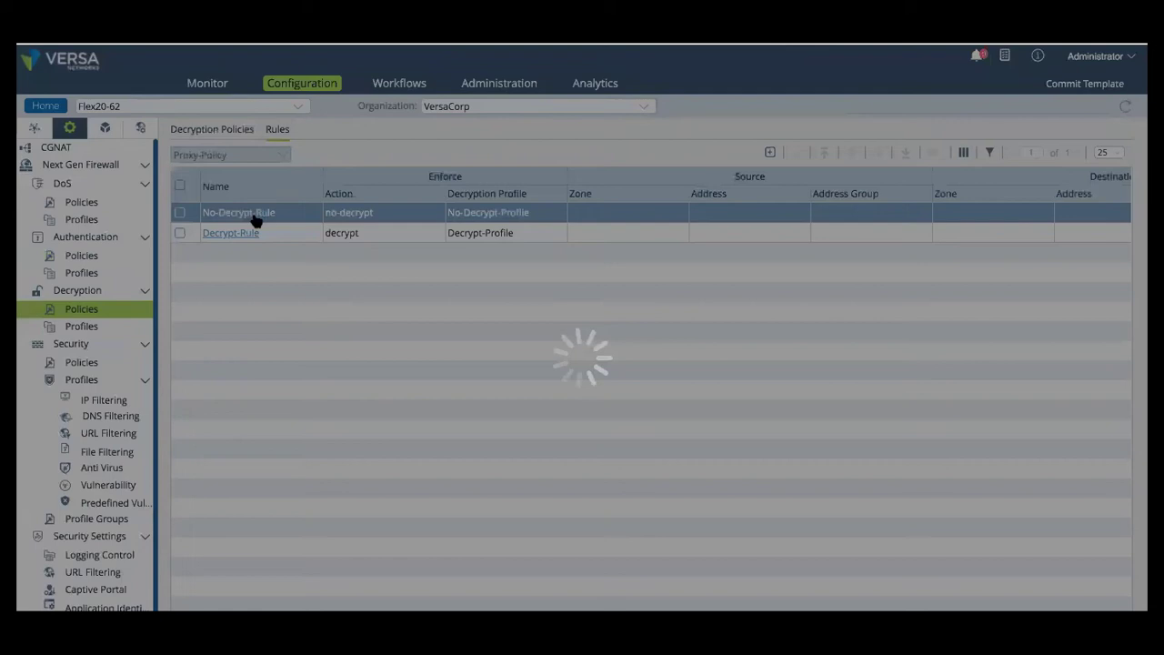
left_click(527, 163)
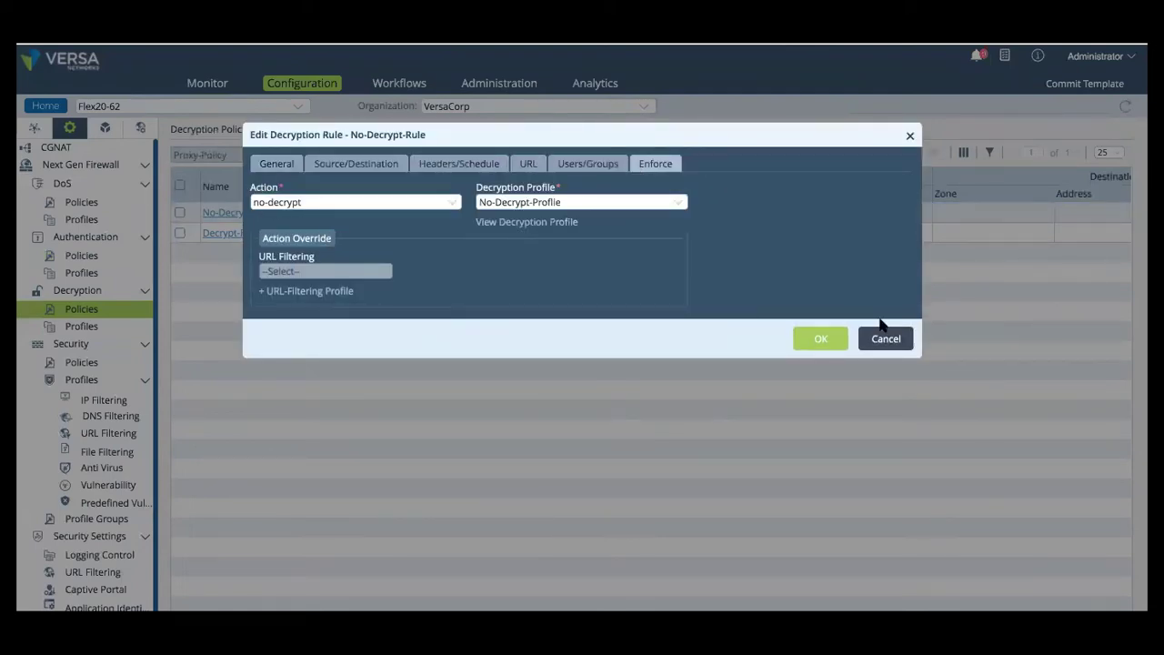
left_click(886, 338)
Step: Inspect Decrypt-Rule's enforcement and its Decrypt-Profile (SSL Full Proxy), closing both unchanged
left_click(223, 234)
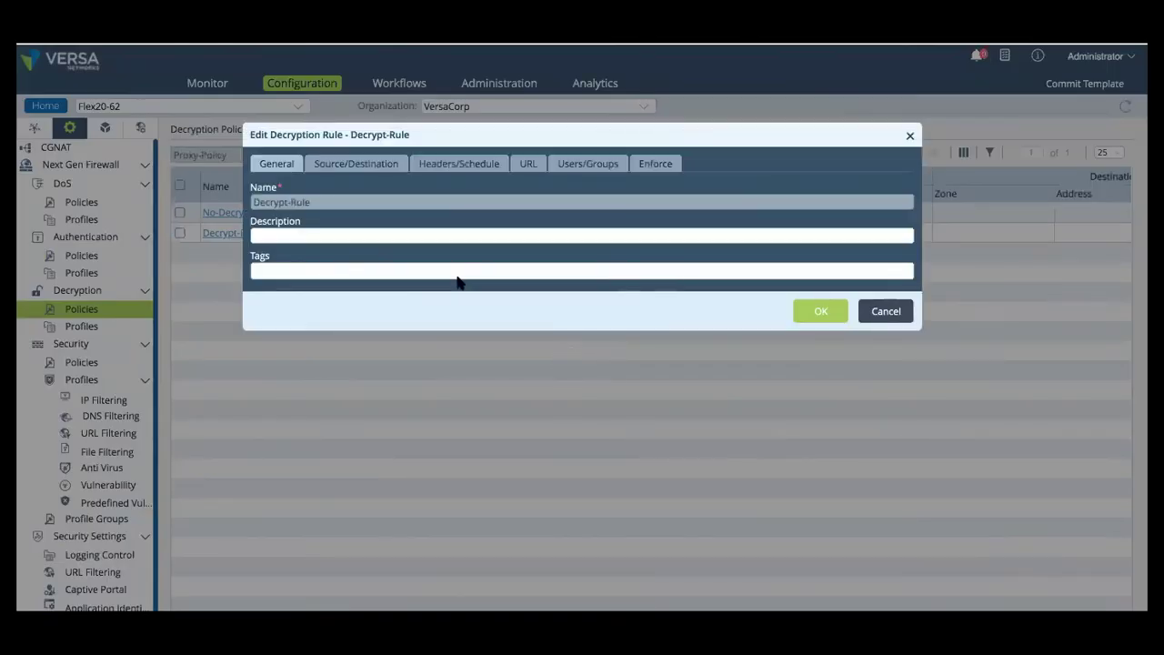
left_click(655, 166)
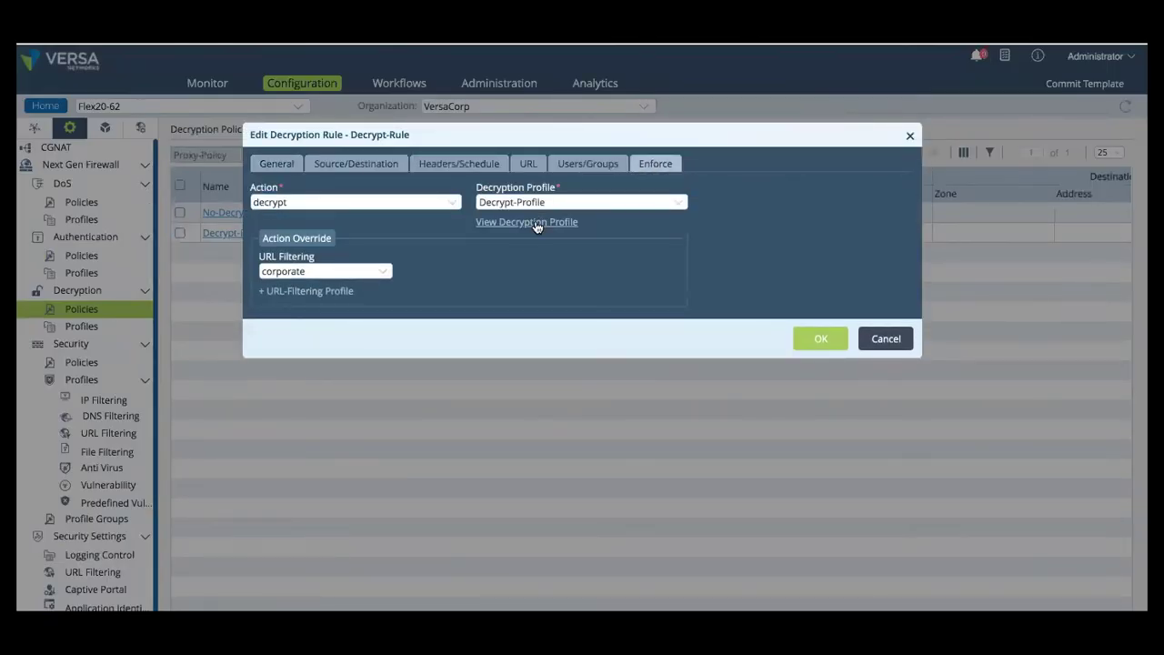
left_click(535, 224)
left_click(282, 284)
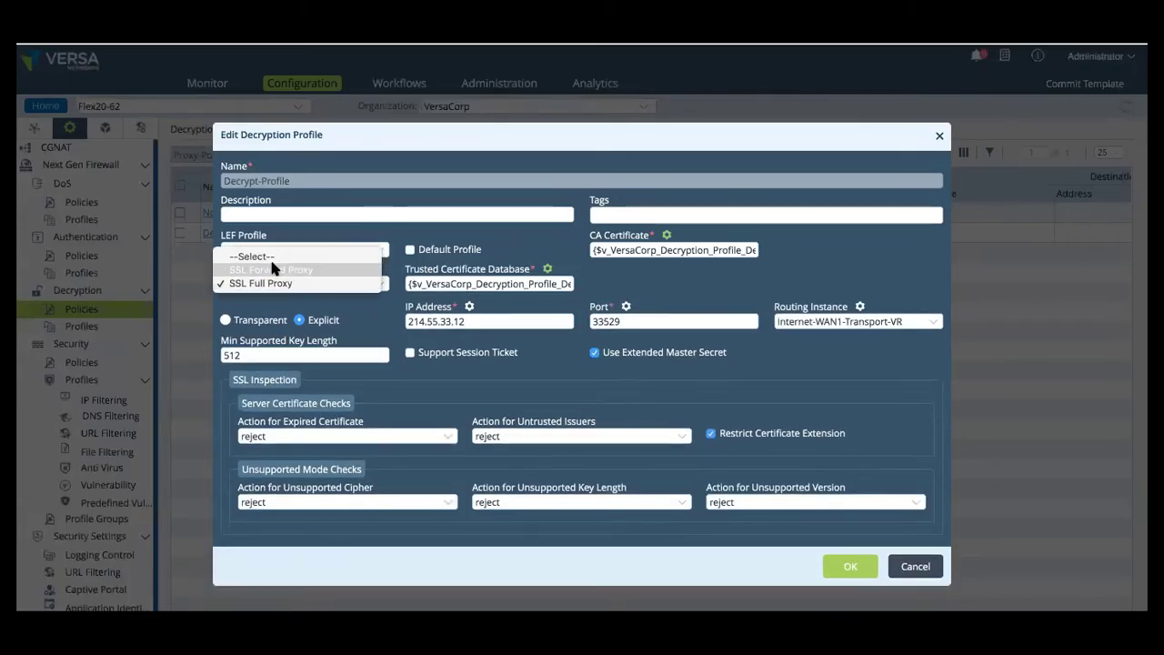
left_click(276, 279)
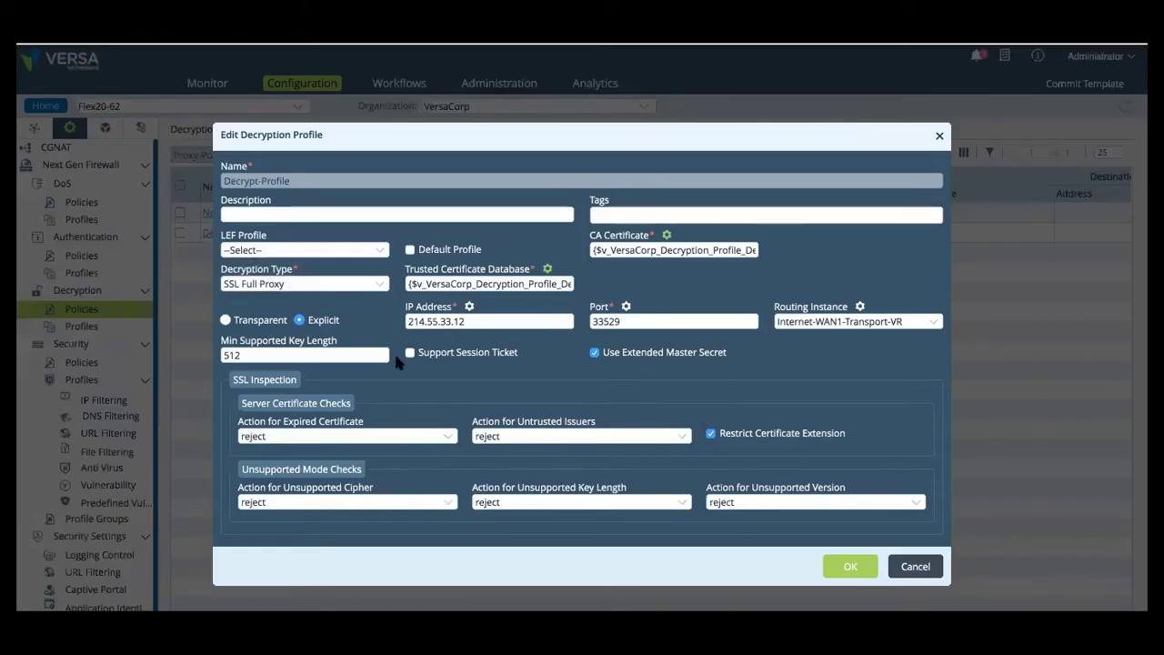
left_click(915, 566)
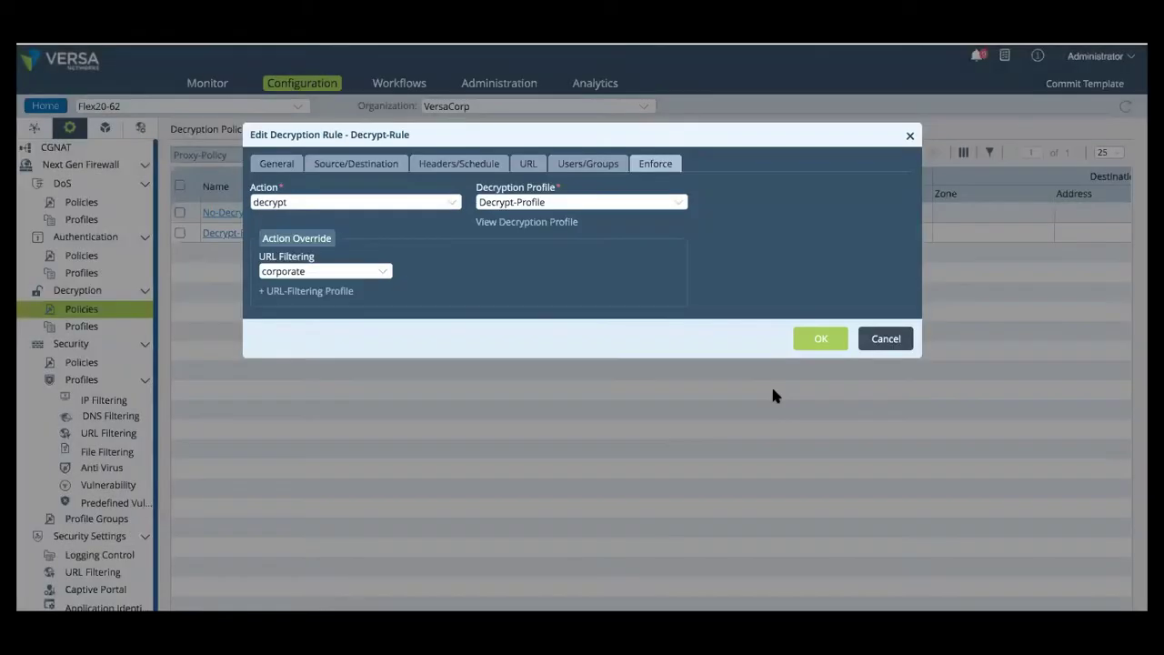
left_click(887, 339)
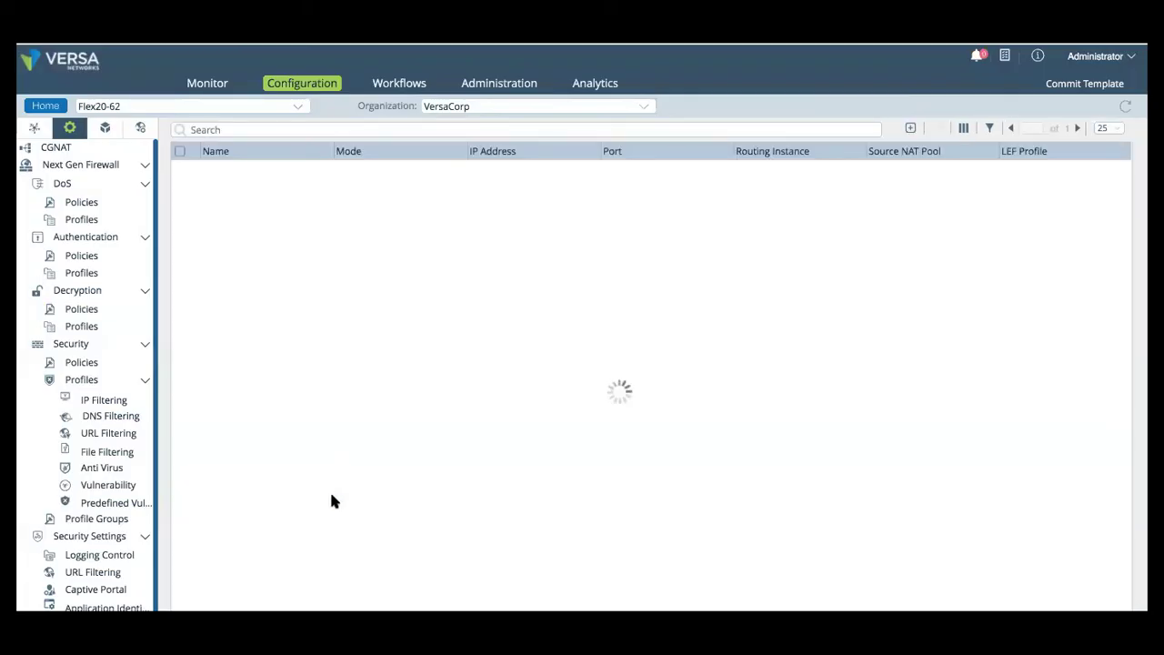
left_click(230, 173)
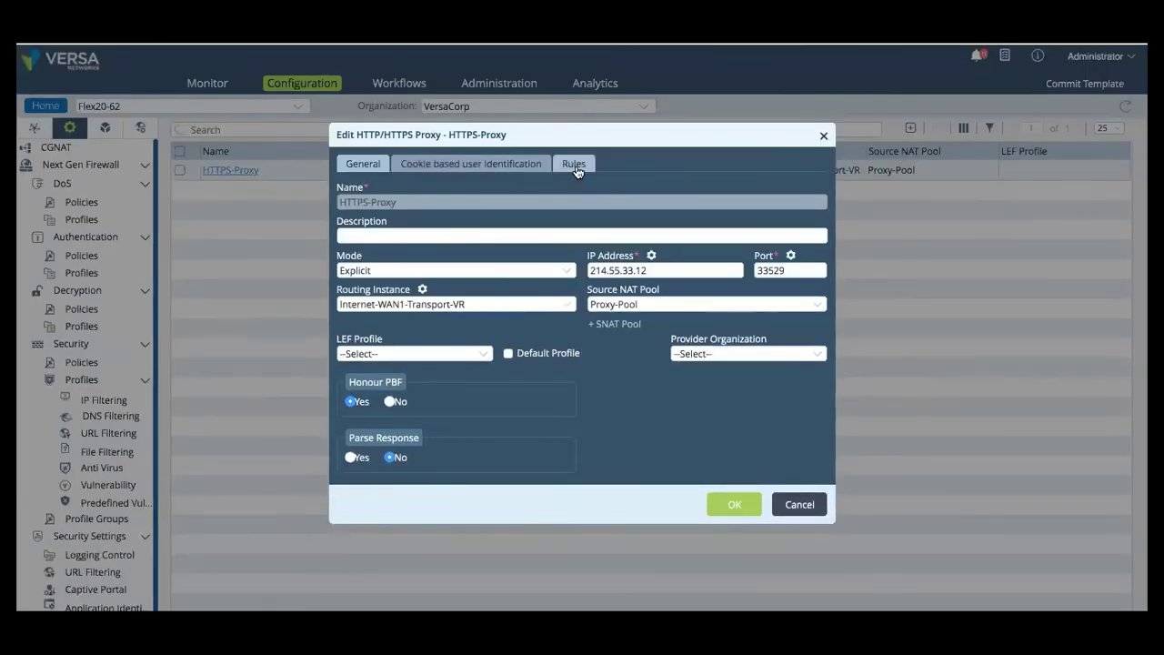
left_click(571, 164)
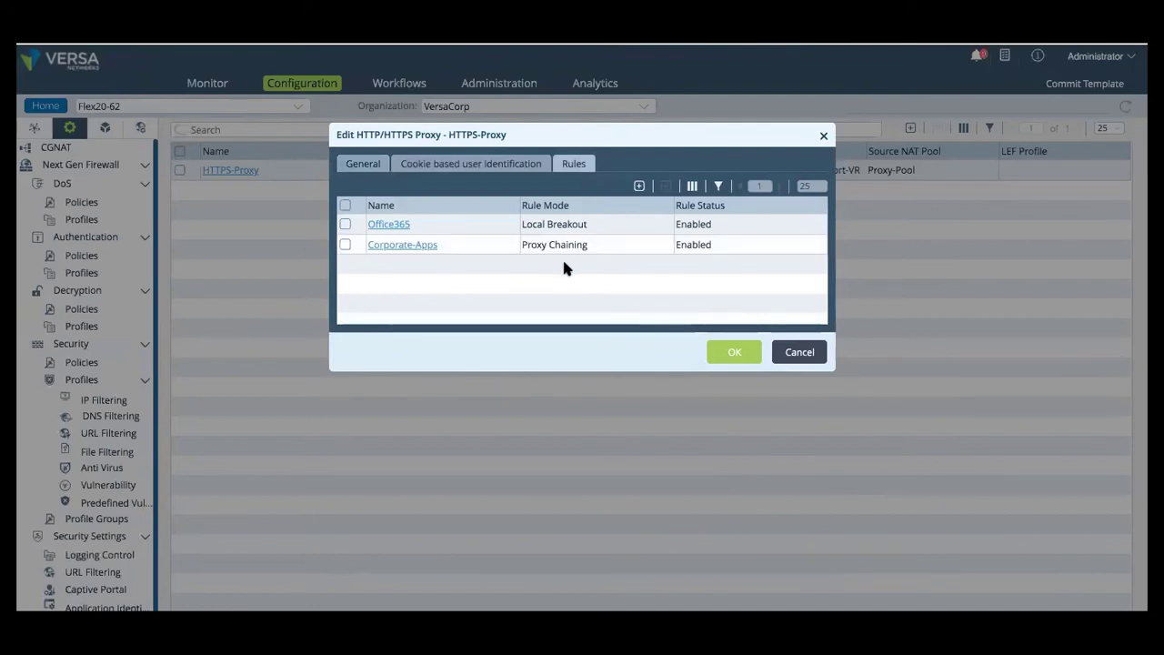
left_click(799, 353)
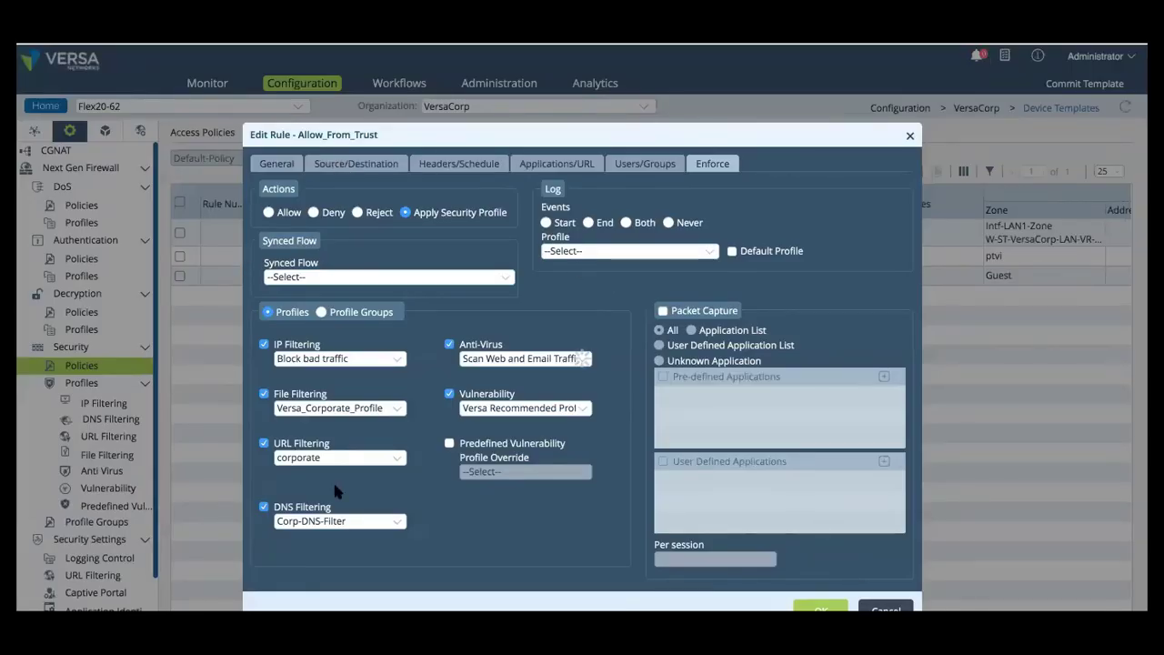
Step: Review Allow_From_Trust's Source/Destination, Headers/Schedule, Applications/URL and Users/Groups matching, then return to Enforce
left_click(354, 169)
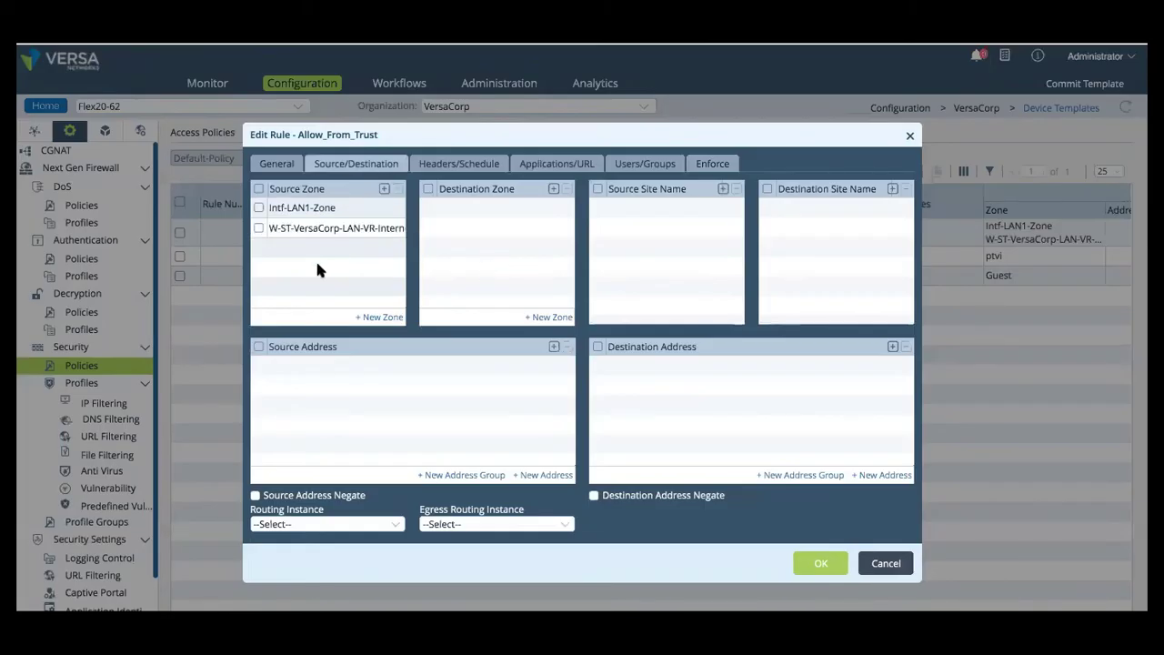
left_click(454, 165)
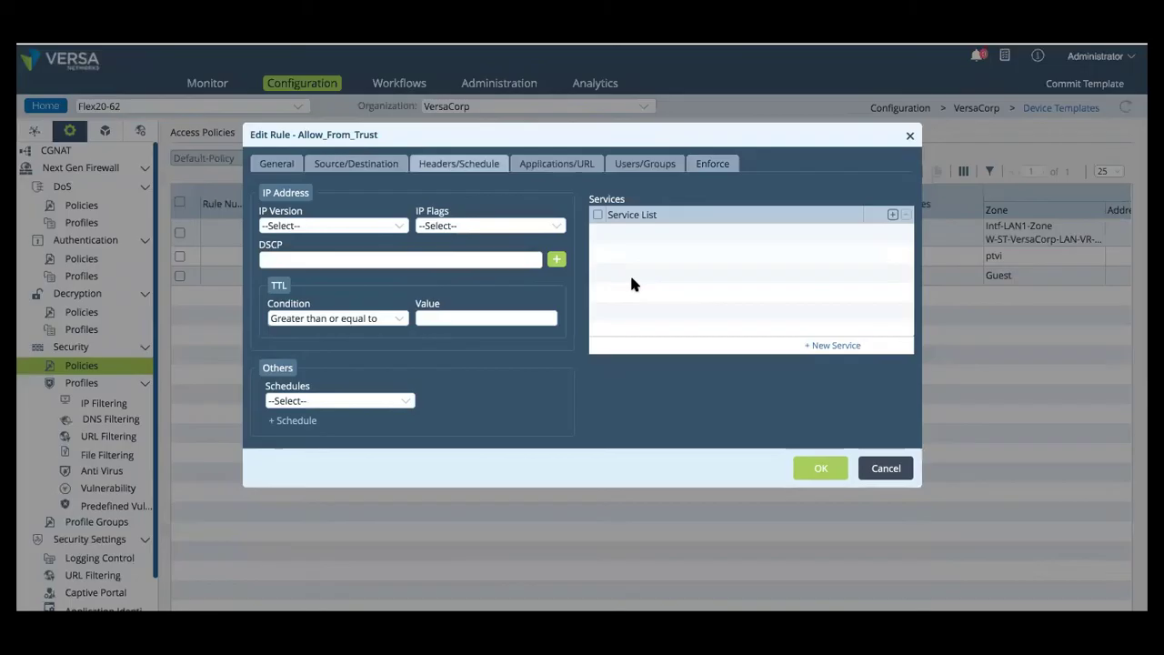
left_click(557, 166)
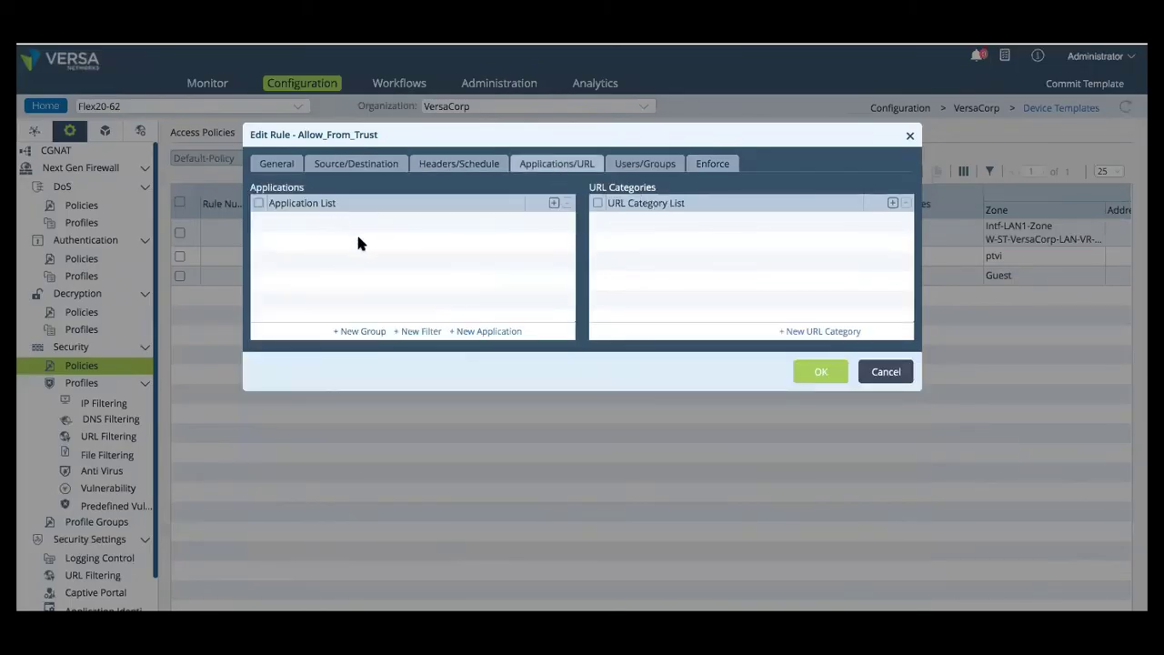
left_click(645, 169)
left_click(424, 205)
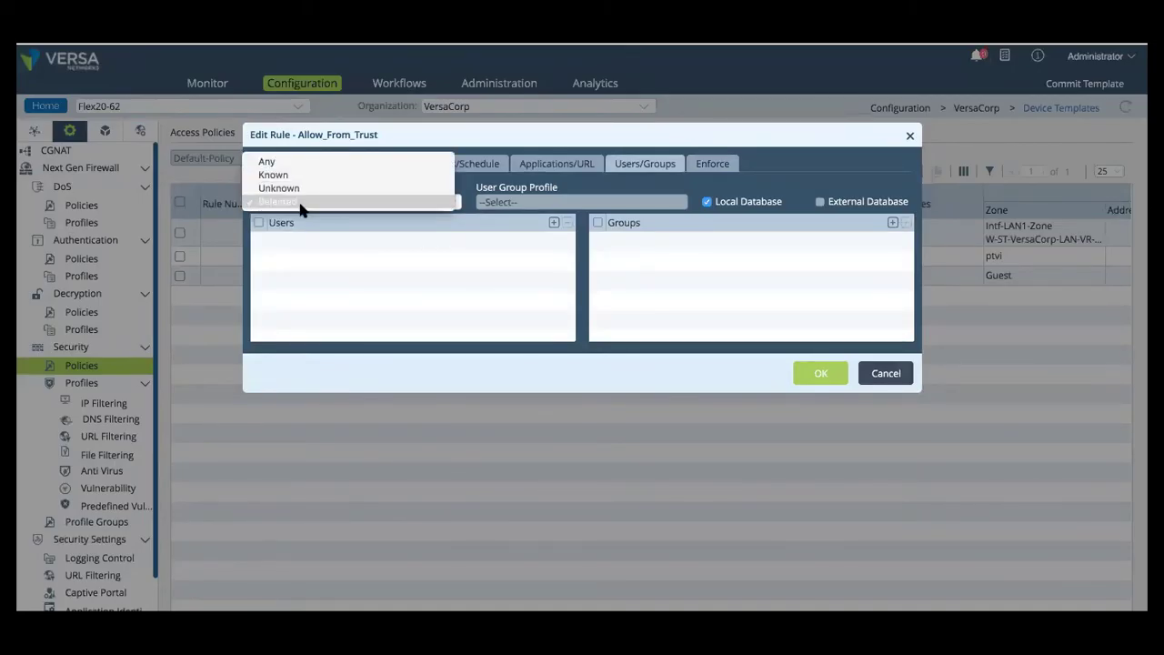
left_click(475, 273)
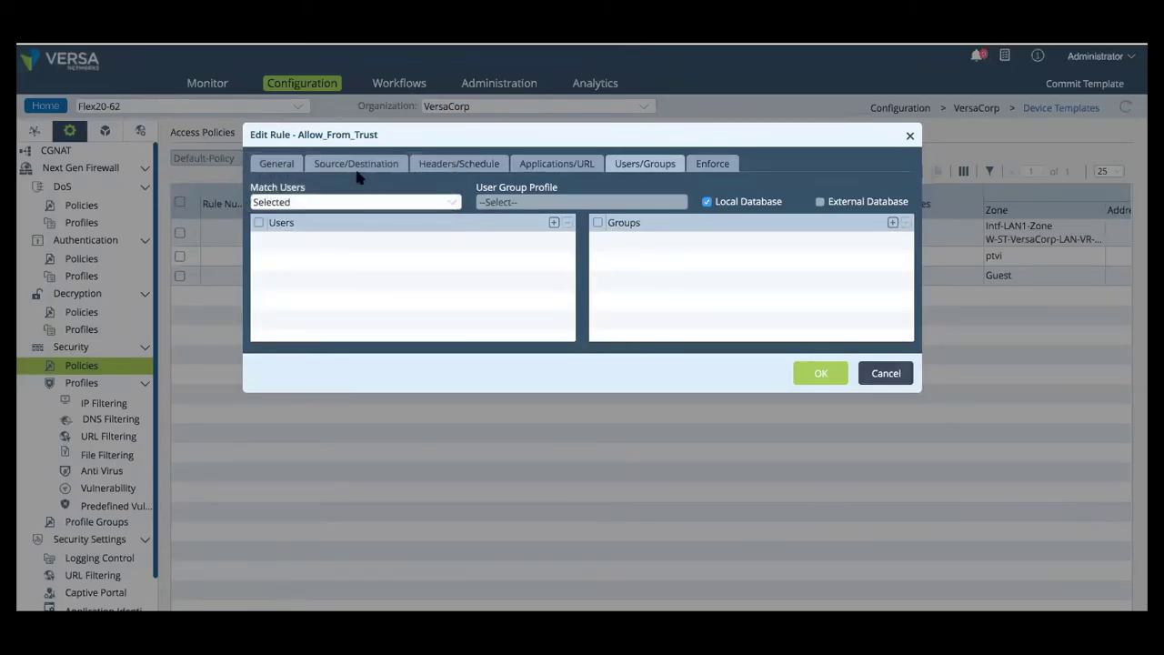
left_click(702, 168)
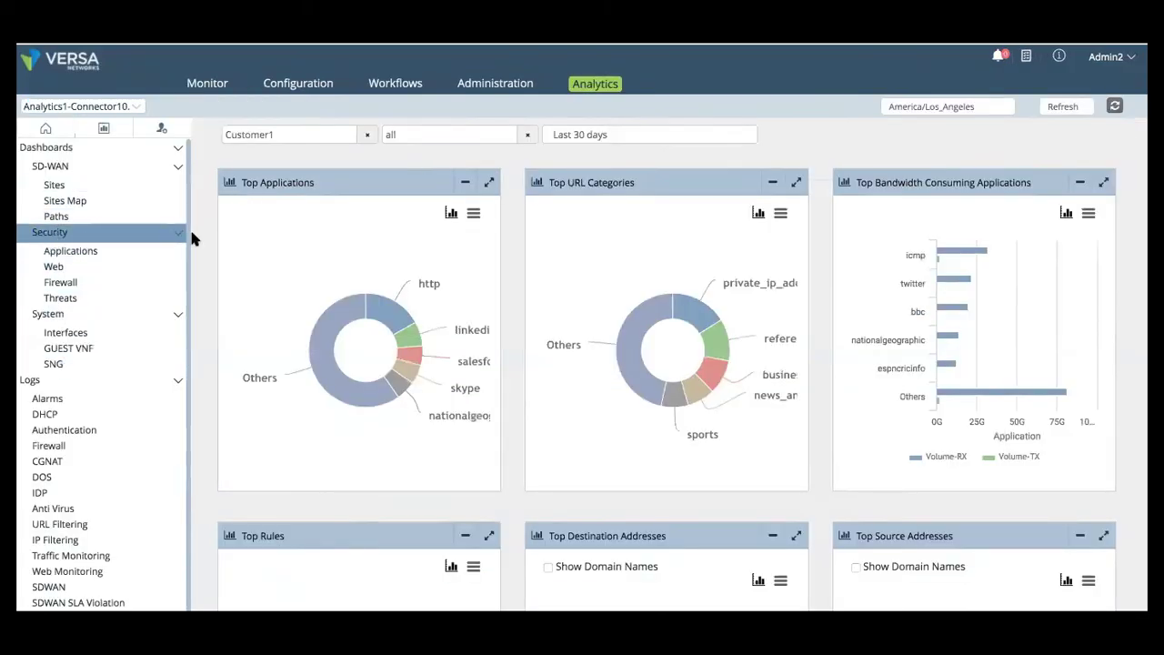
Step: Browse the Security dashboard's donut charts, checking slice values for applications, rules, zones and threats
scroll(1133, 478, "down", 3)
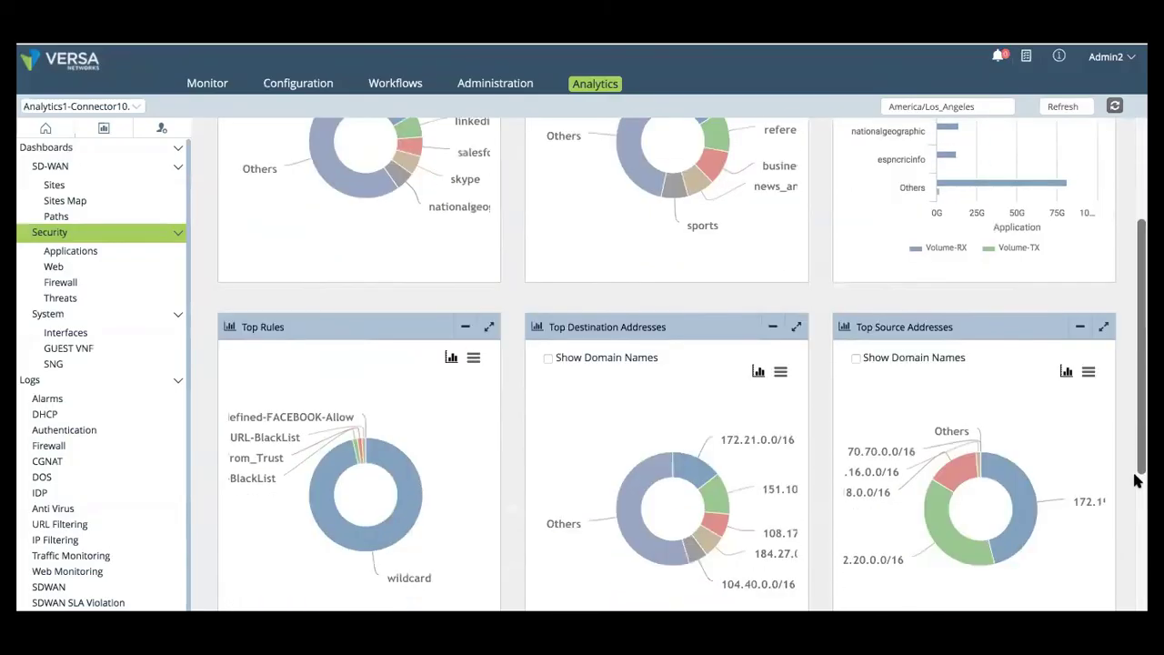
scroll(1134, 478, "up", 5)
mouse_move(735, 344)
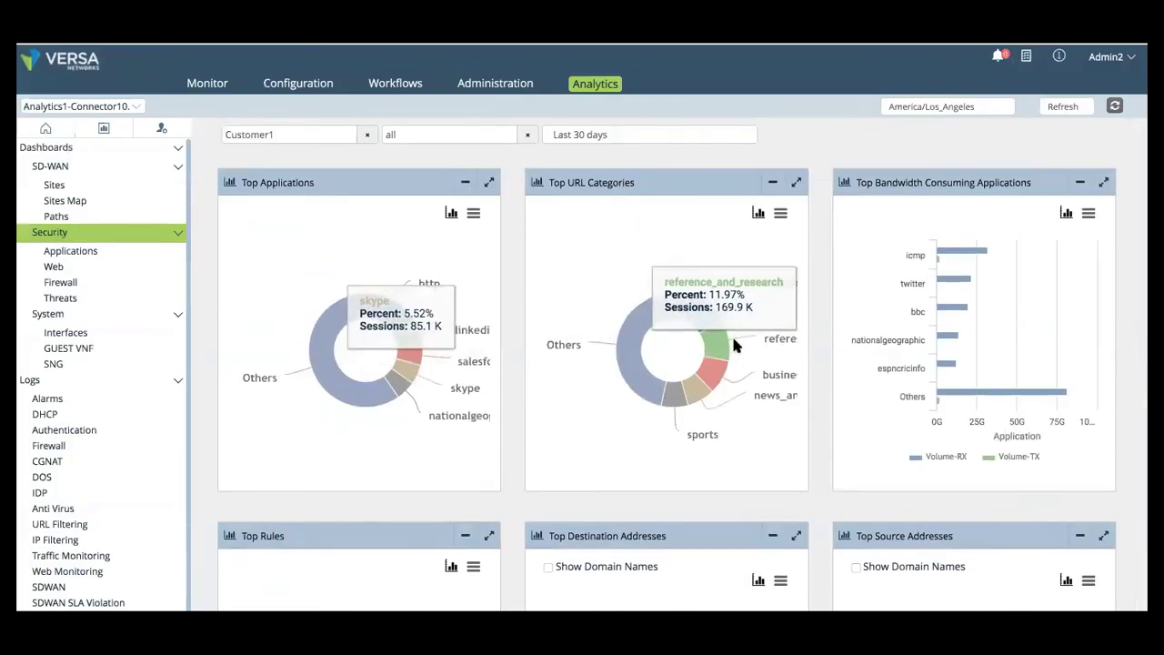
scroll(1120, 482, "down", 8)
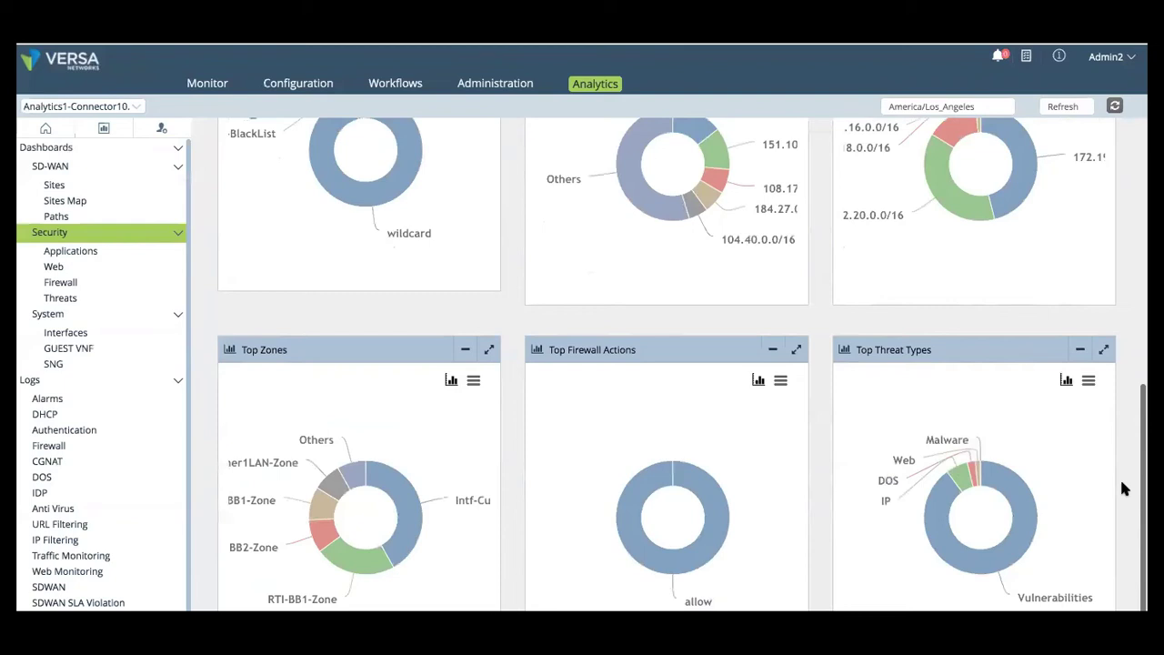
mouse_move(641, 191)
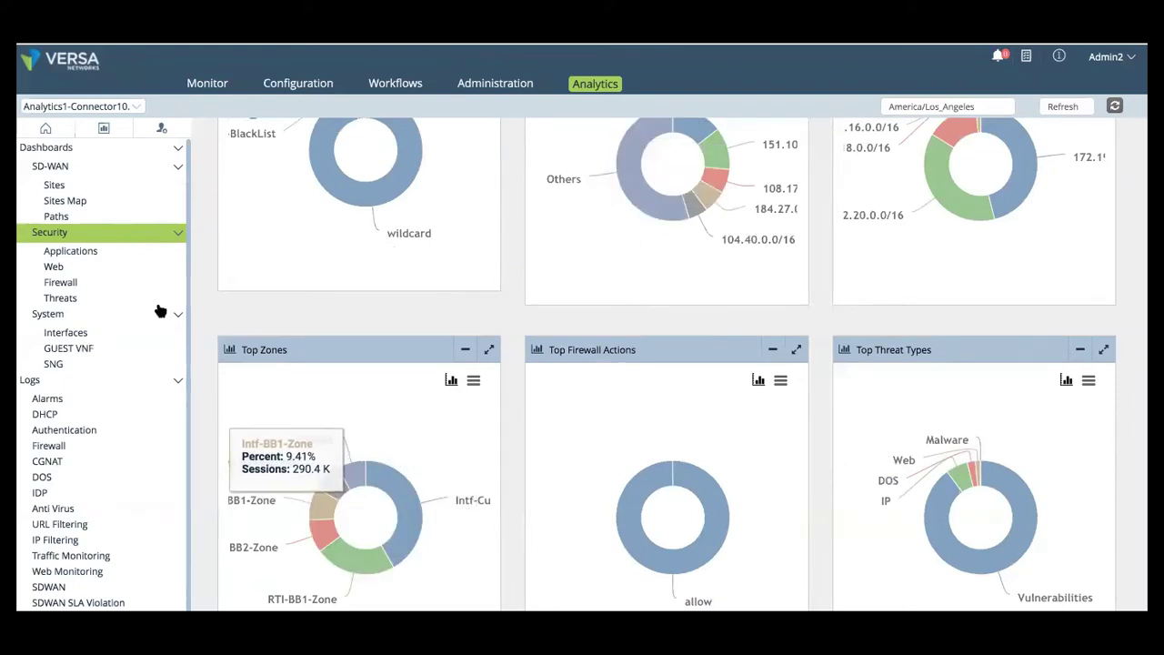
Step: Browse the Applications, Web, Firewall and Threats security dashboards, then display the Firewall logs
left_click(84, 251)
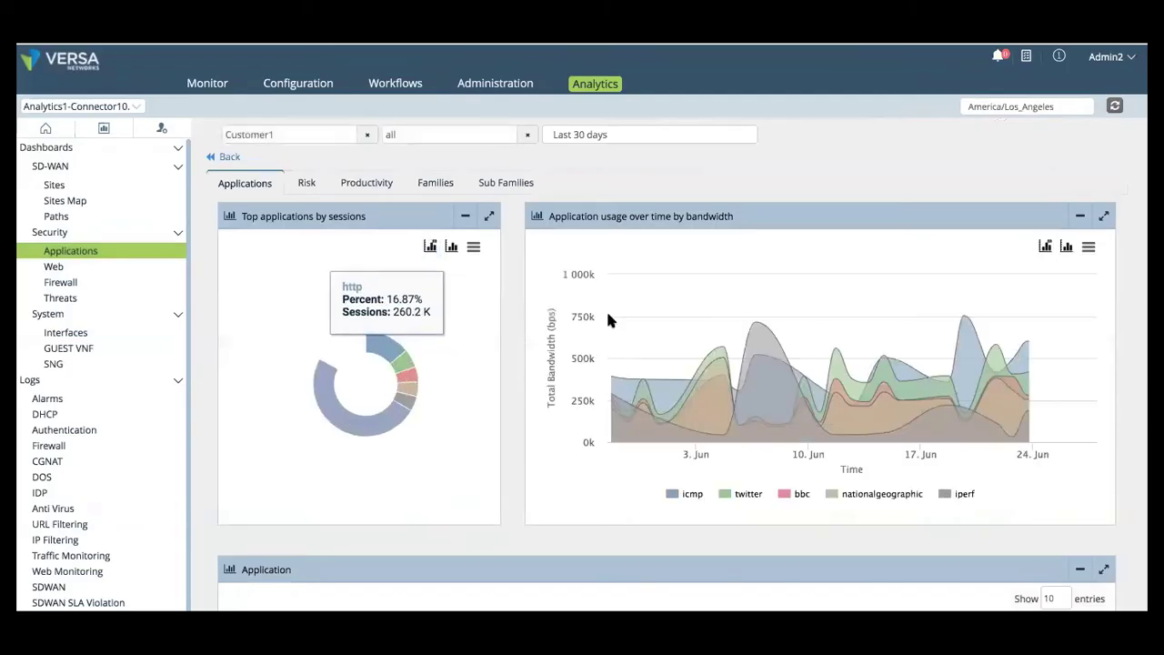
left_click(85, 270)
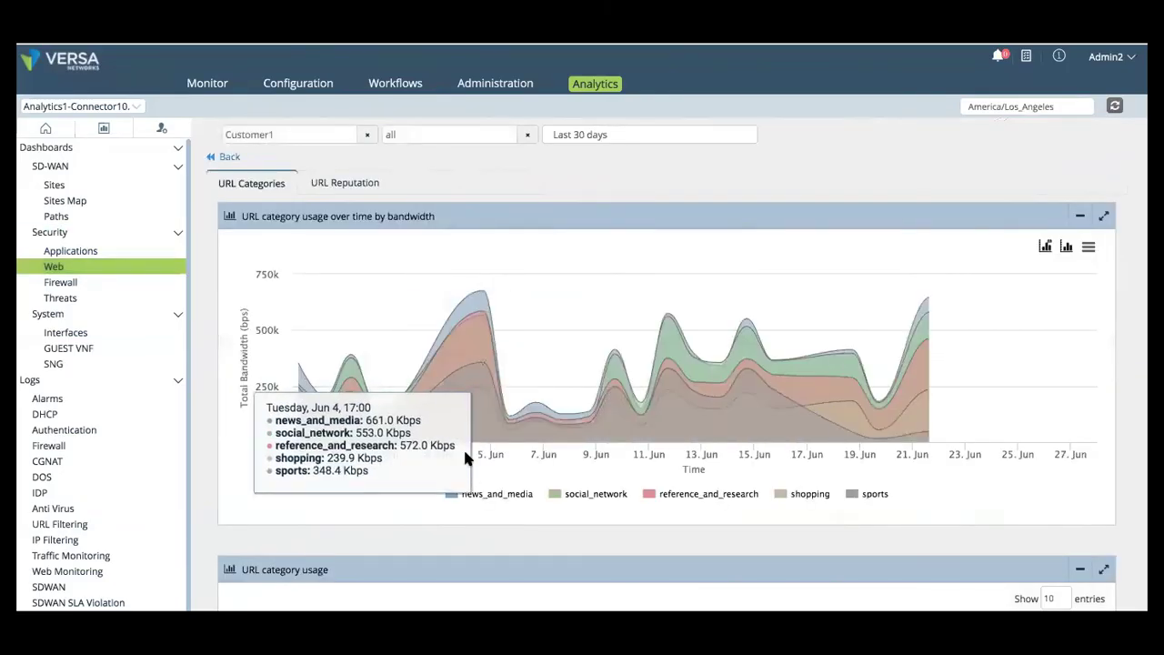
left_click(73, 283)
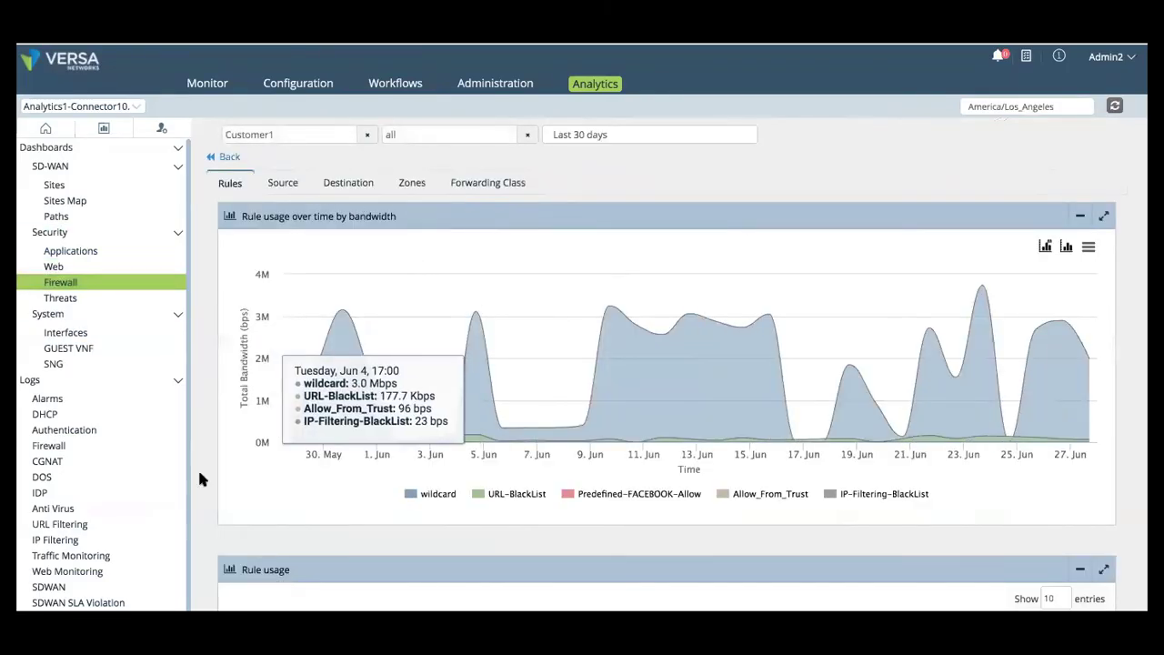
left_click(66, 300)
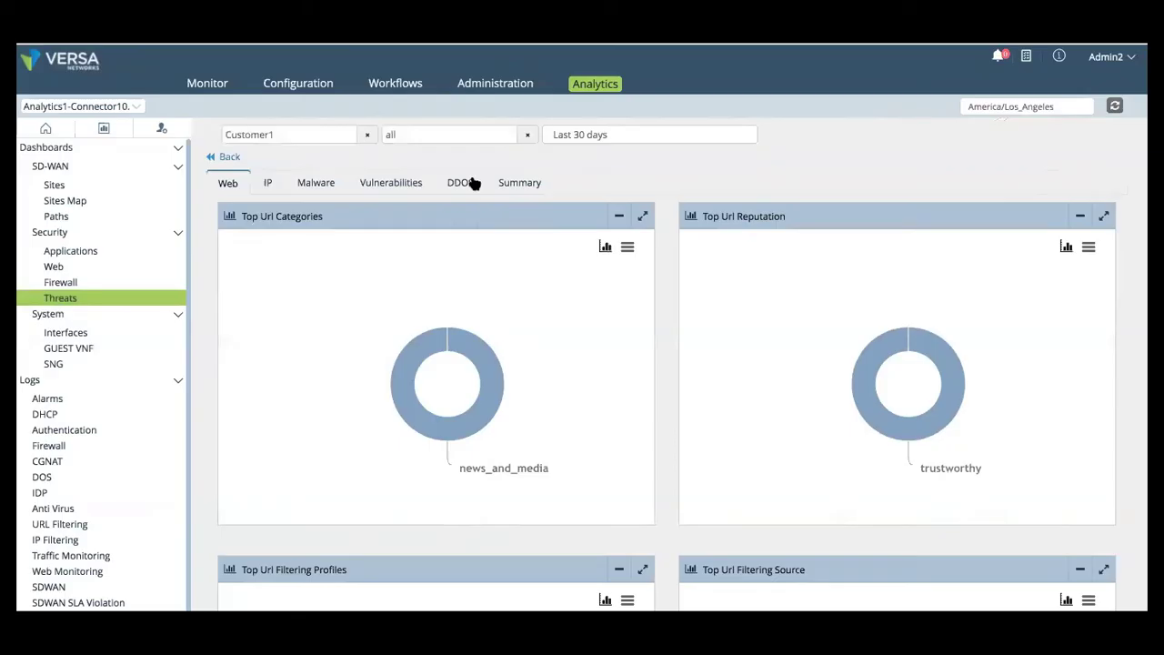
left_click(67, 446)
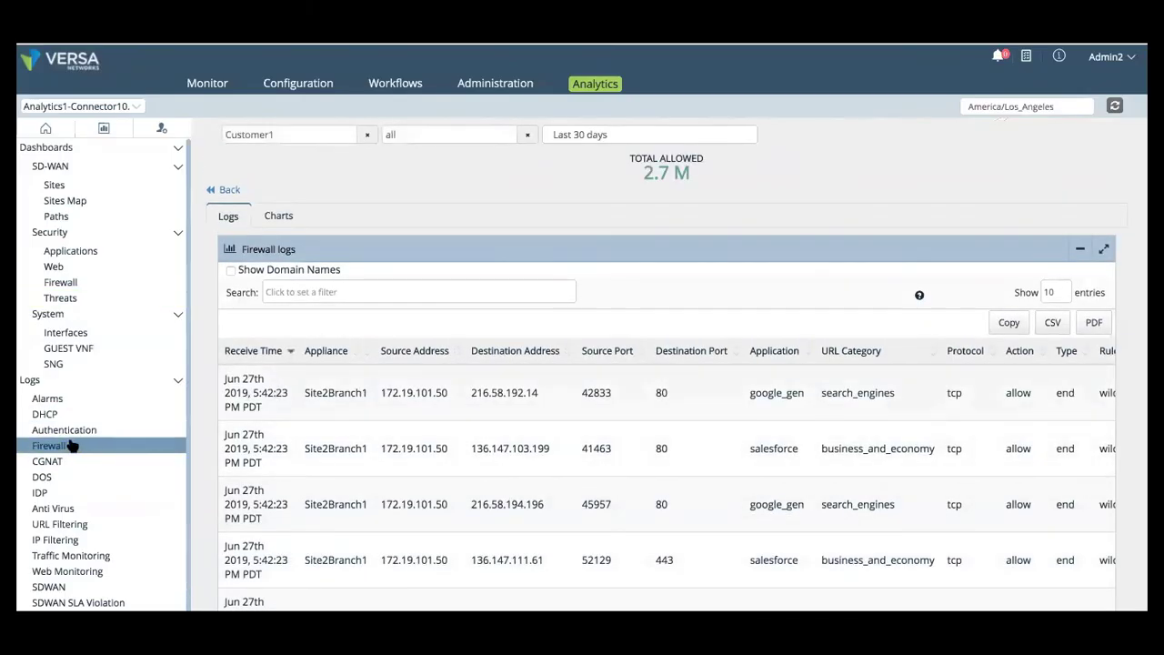
Step: In the report builder, set the service to Security and add a Top Applications report
left_click(106, 132)
left_click(94, 220)
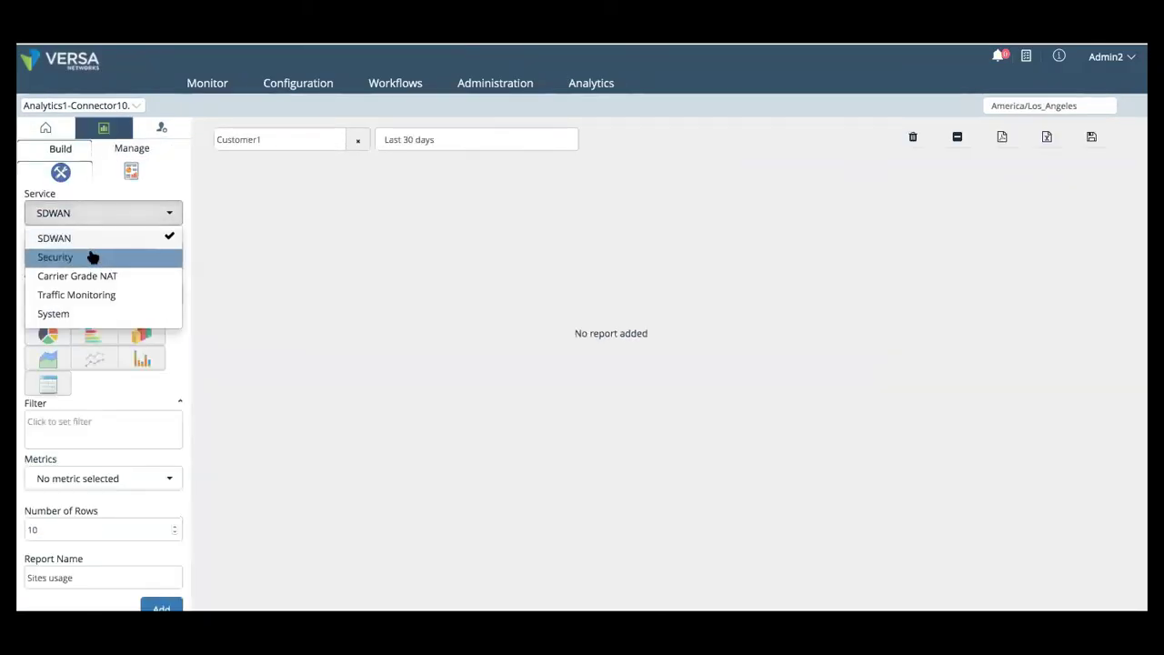
left_click(91, 257)
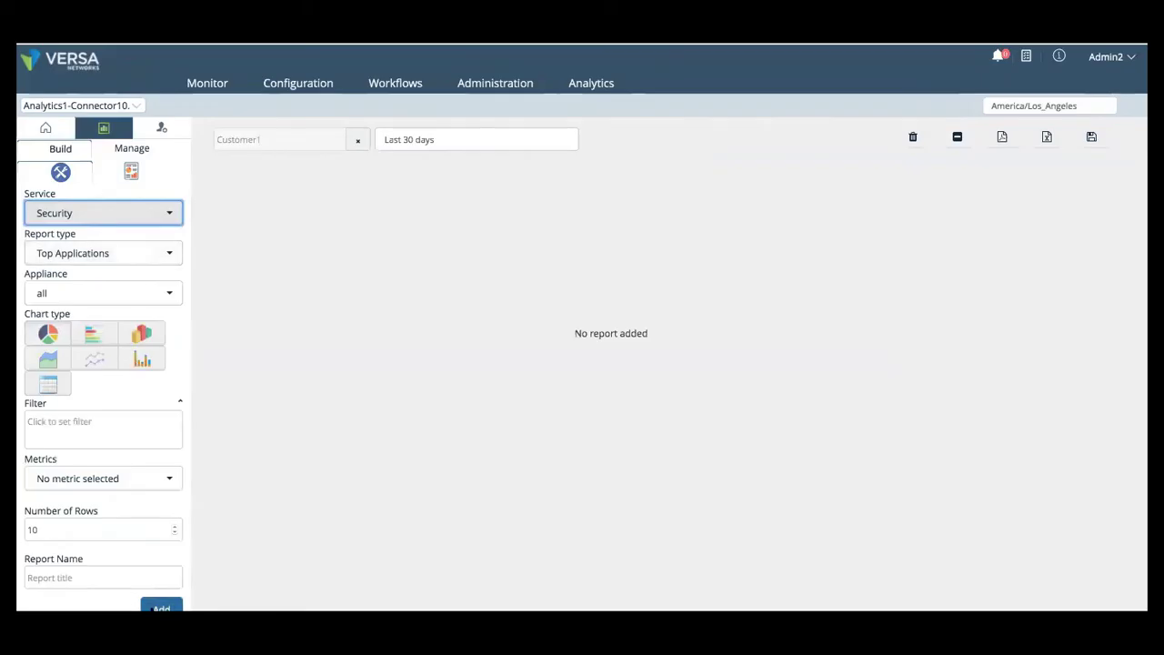
left_click(152, 608)
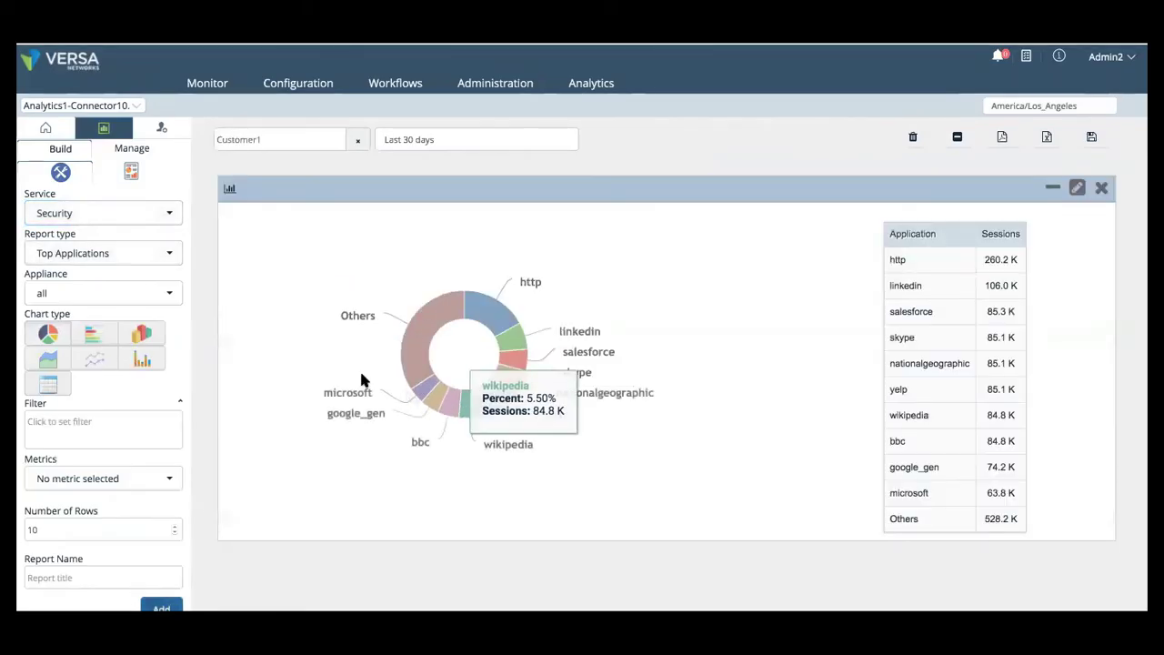
Step: Add a Top Threats report panel below the Top Applications chart
left_click(86, 252)
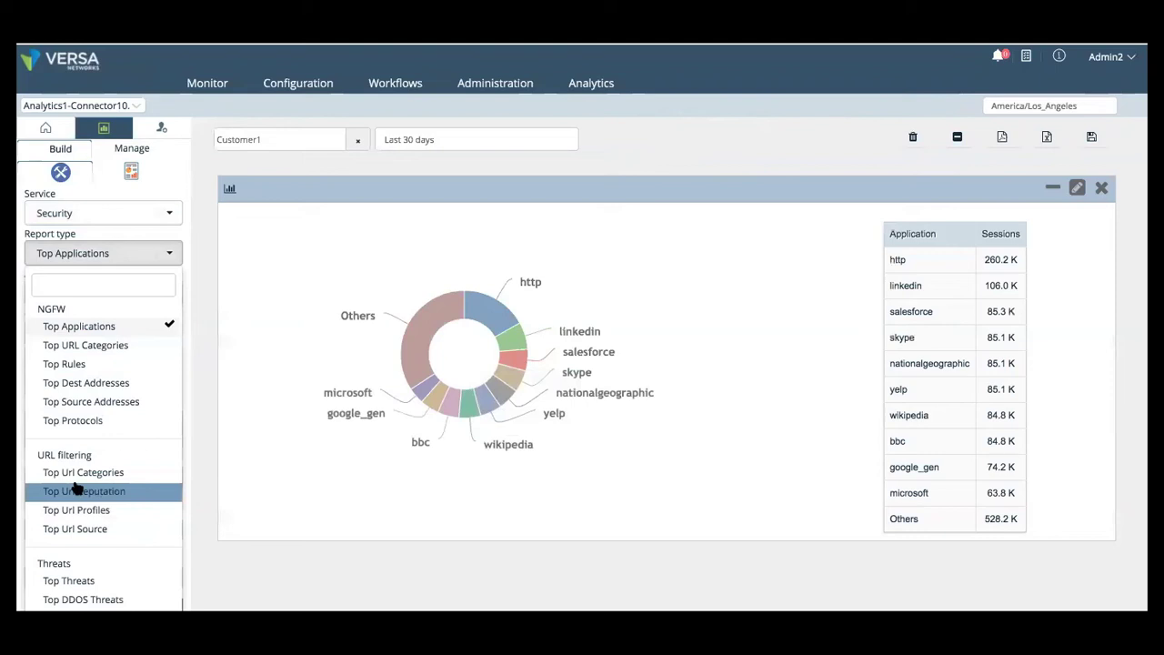
left_click(81, 583)
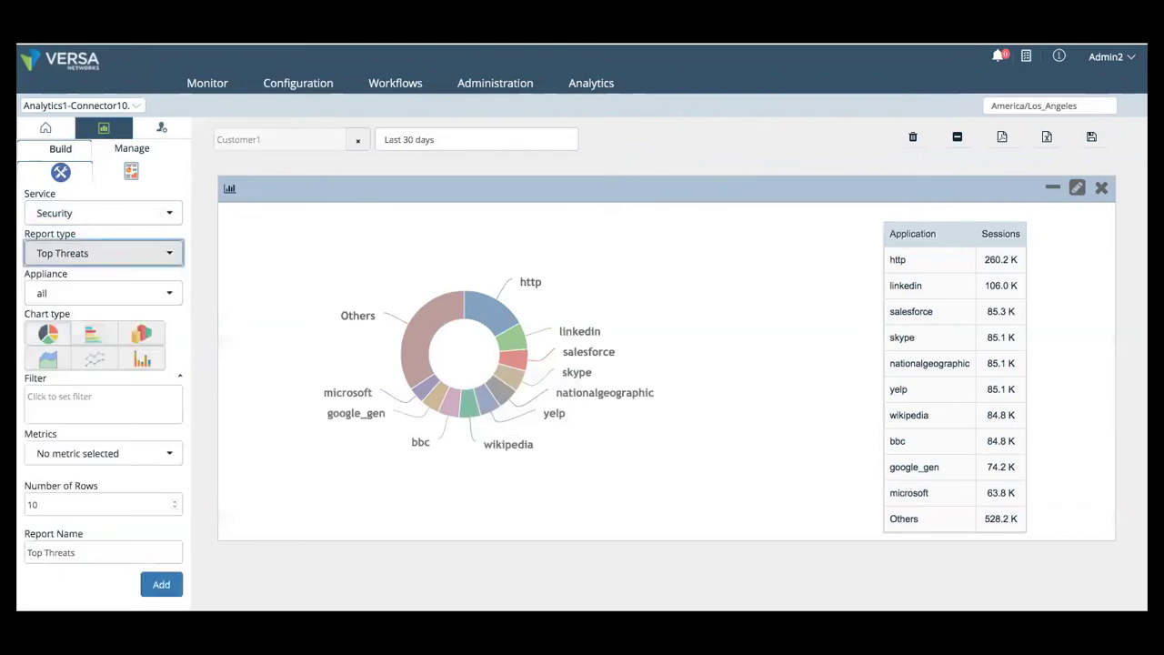
left_click(161, 584)
scroll(547, 400, "down", 3)
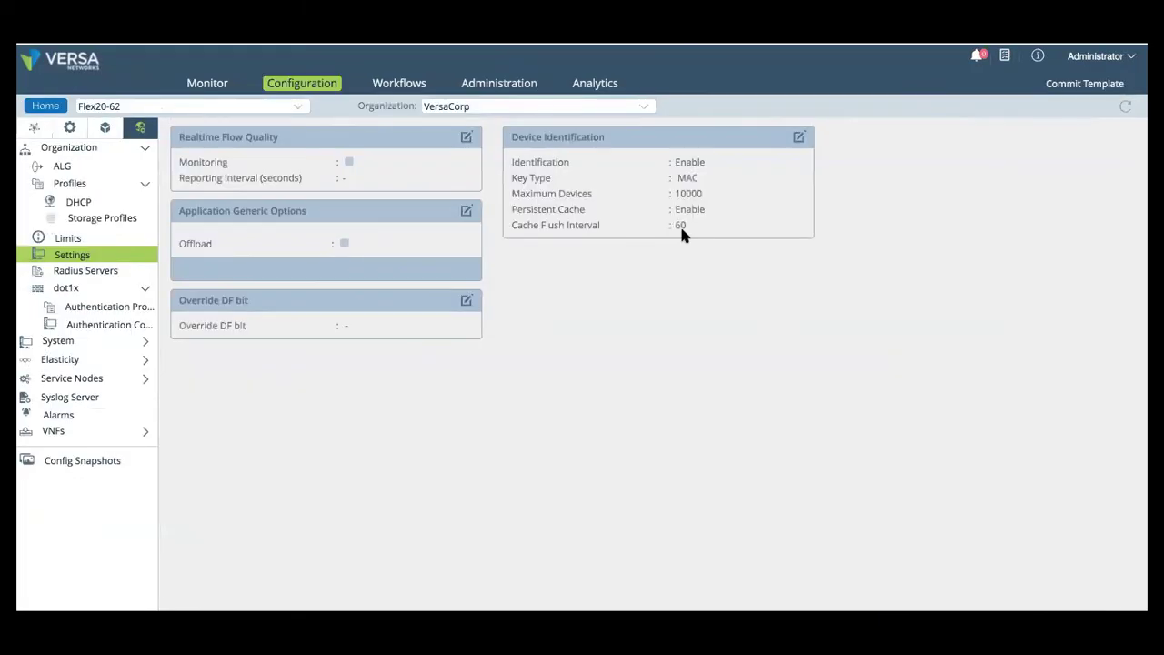
Step: Leave Device Identification unchanged, then browse RADIUS servers and the dot1x and MAC Address Bypass settings
left_click(799, 137)
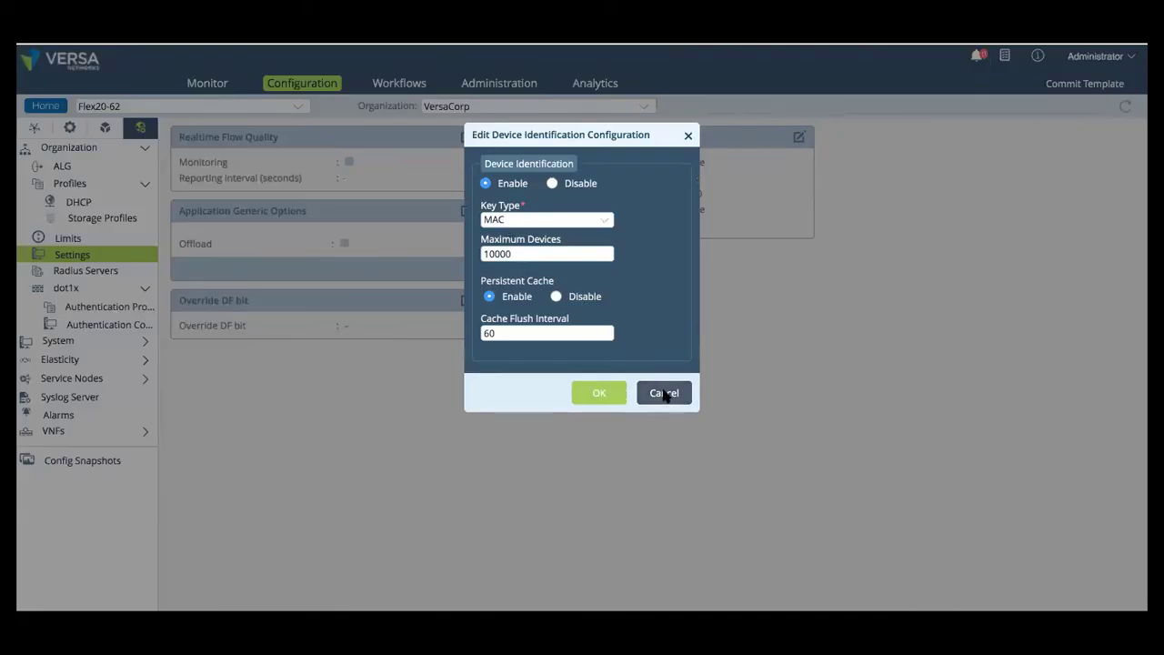
left_click(664, 392)
left_click(91, 271)
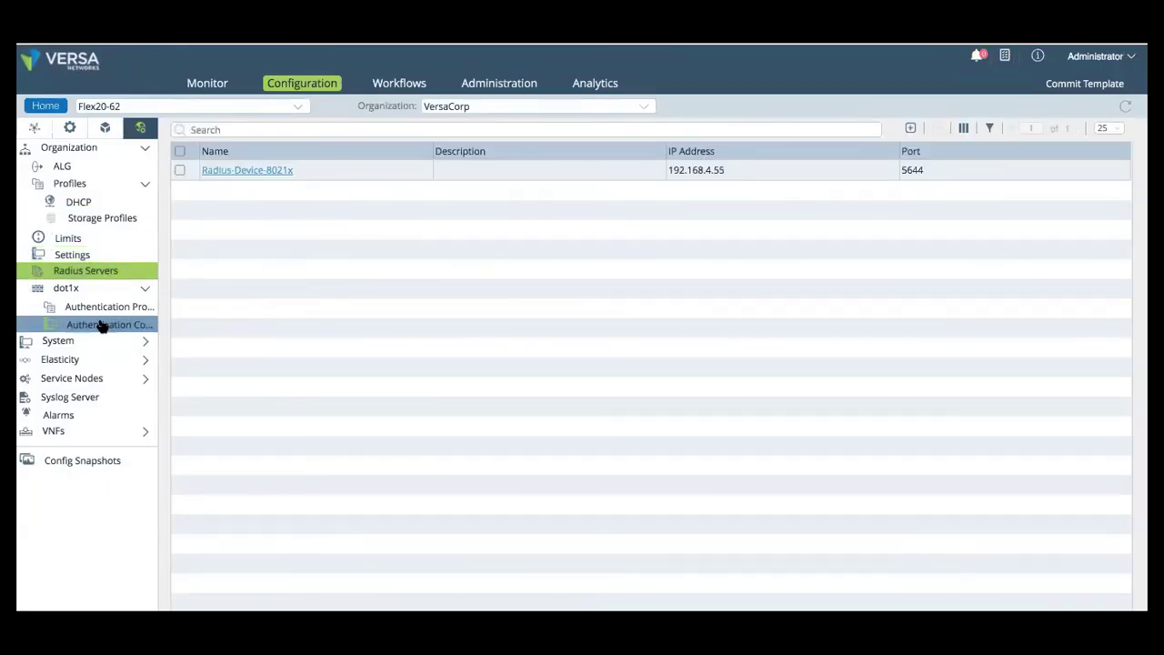
left_click(102, 325)
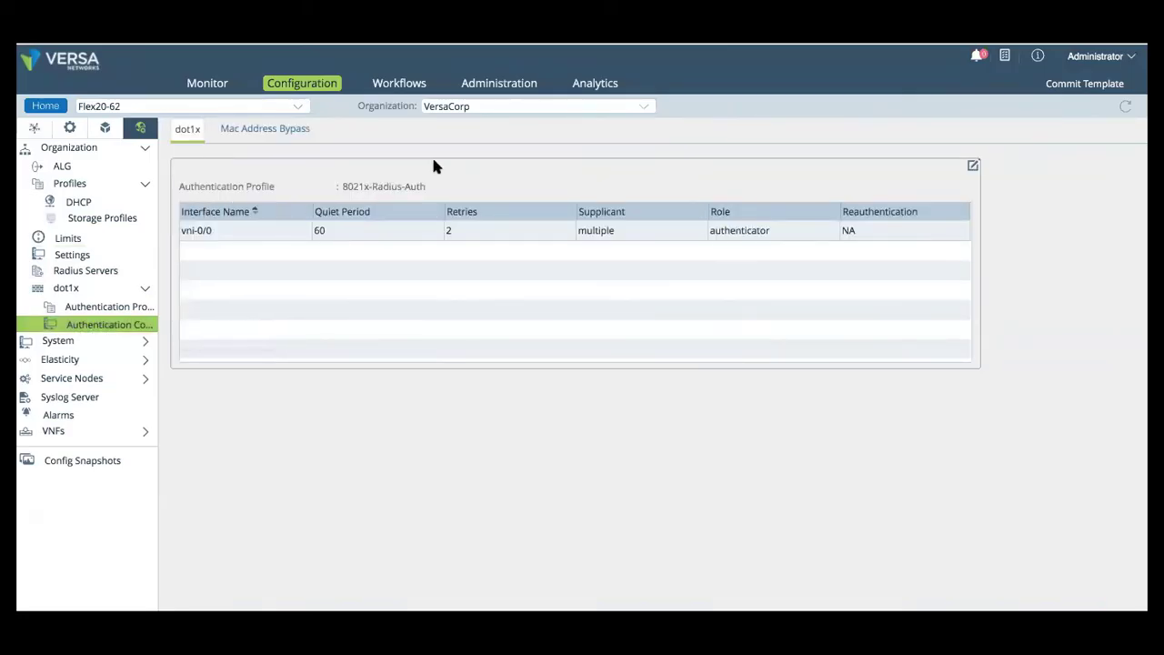
left_click(288, 129)
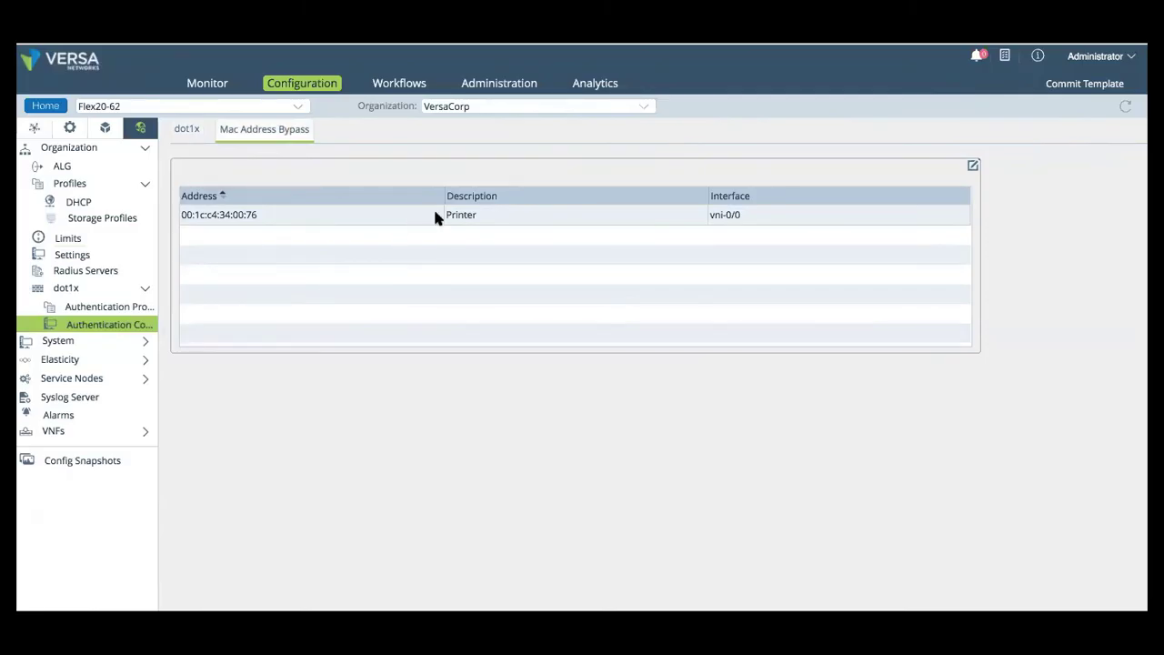
left_click(183, 130)
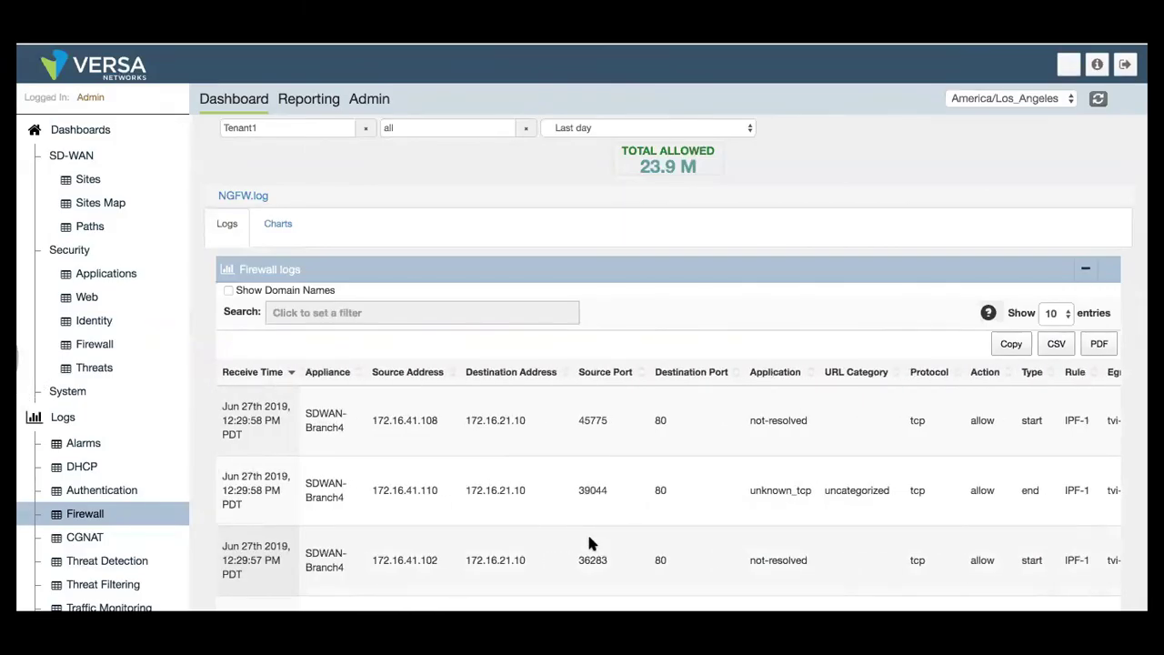
Step: Scroll the Firewall logs table sideways to review its remaining columns
scroll(712, 521, "right", 4)
scroll(708, 521, "right", 10)
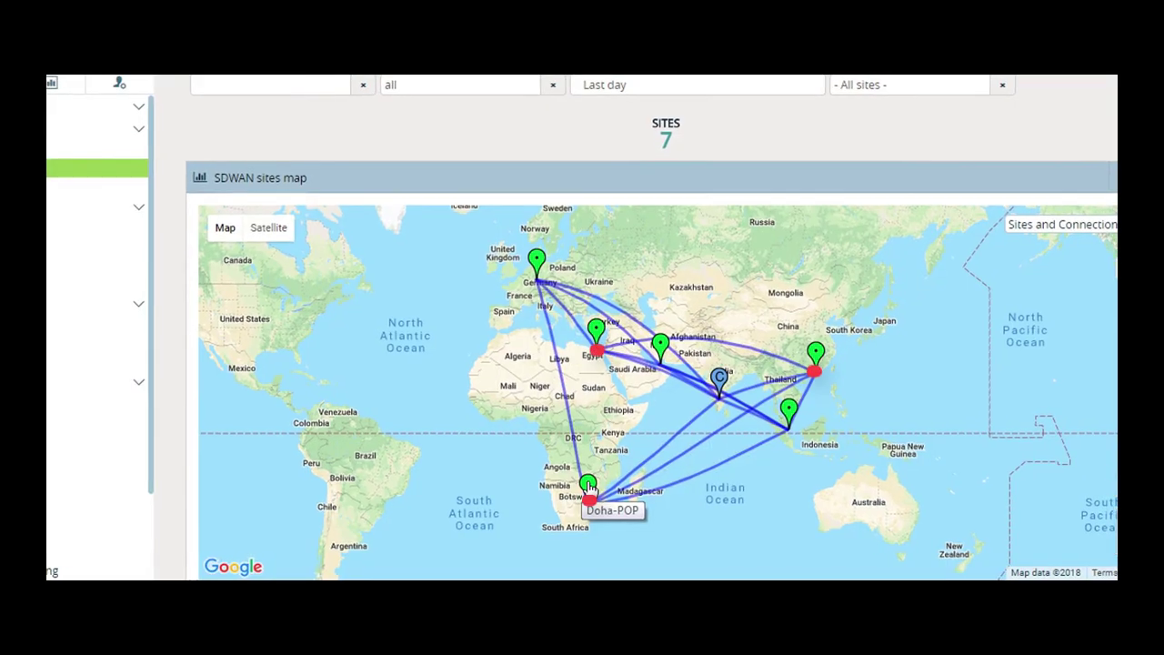
Step: Open the Doha-POP site dashboard, drill into http APM response times, then view SLA Metrics
left_click(589, 499)
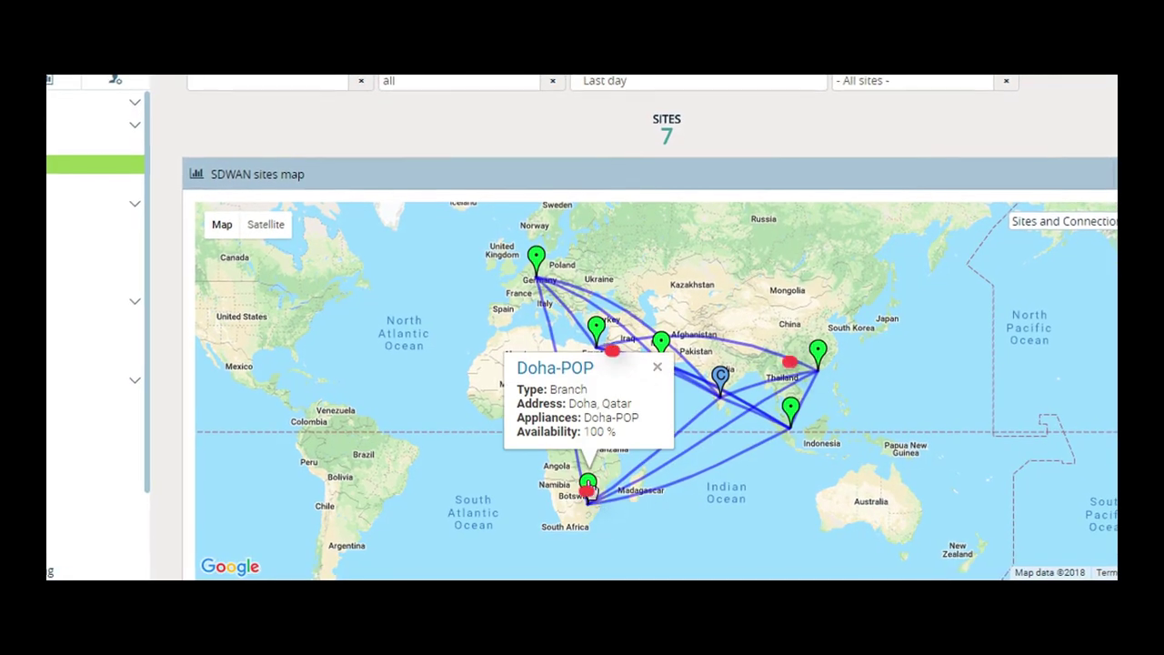
left_click(552, 368)
left_click(1044, 150)
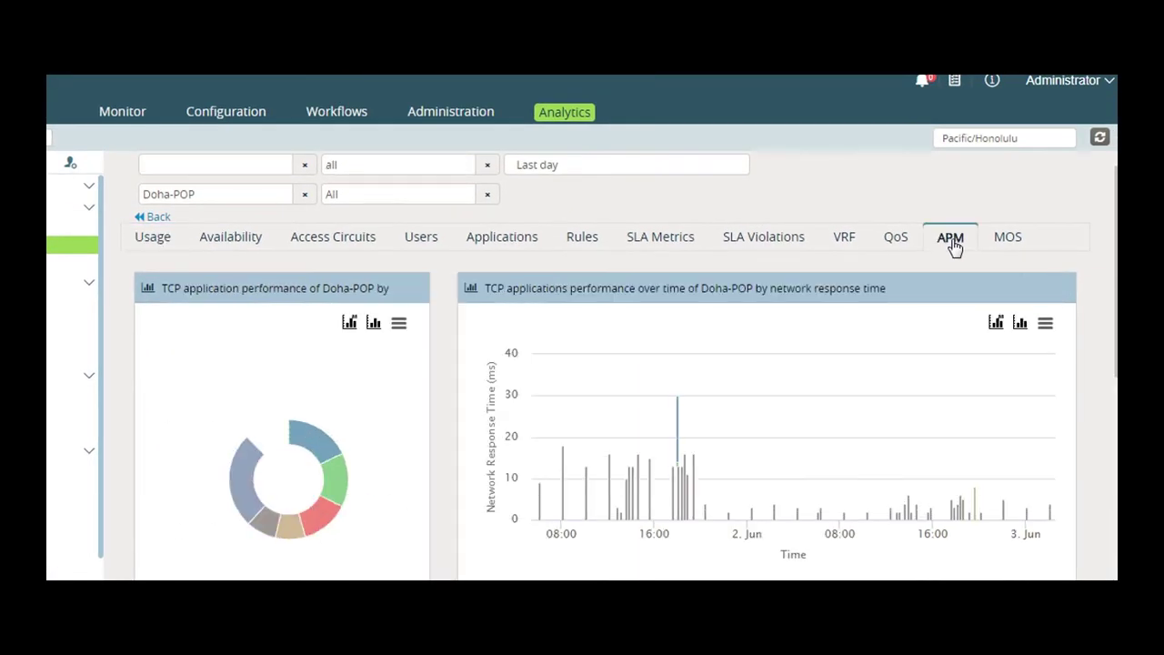
mouse_move(332, 461)
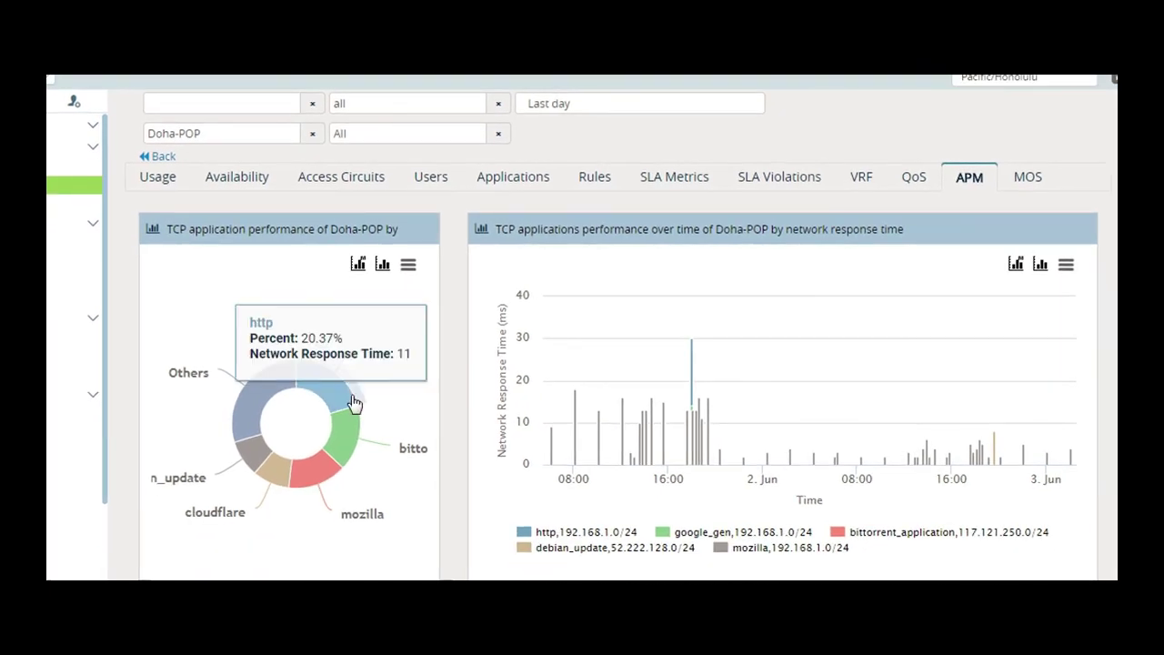
left_click(339, 404)
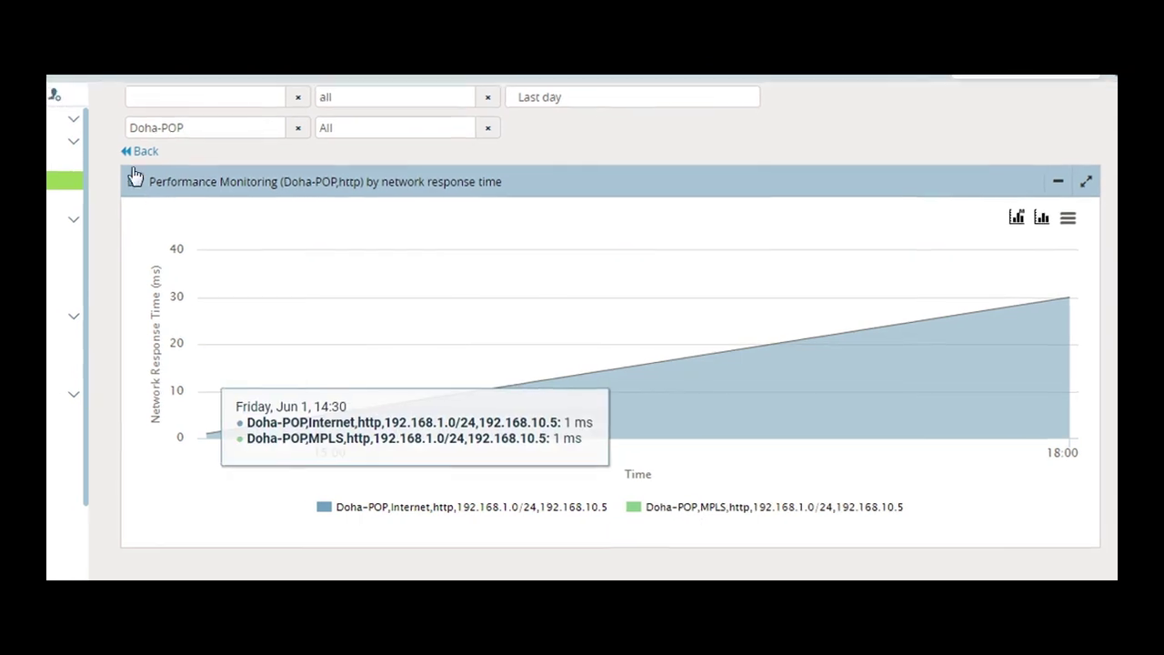
left_click(141, 152)
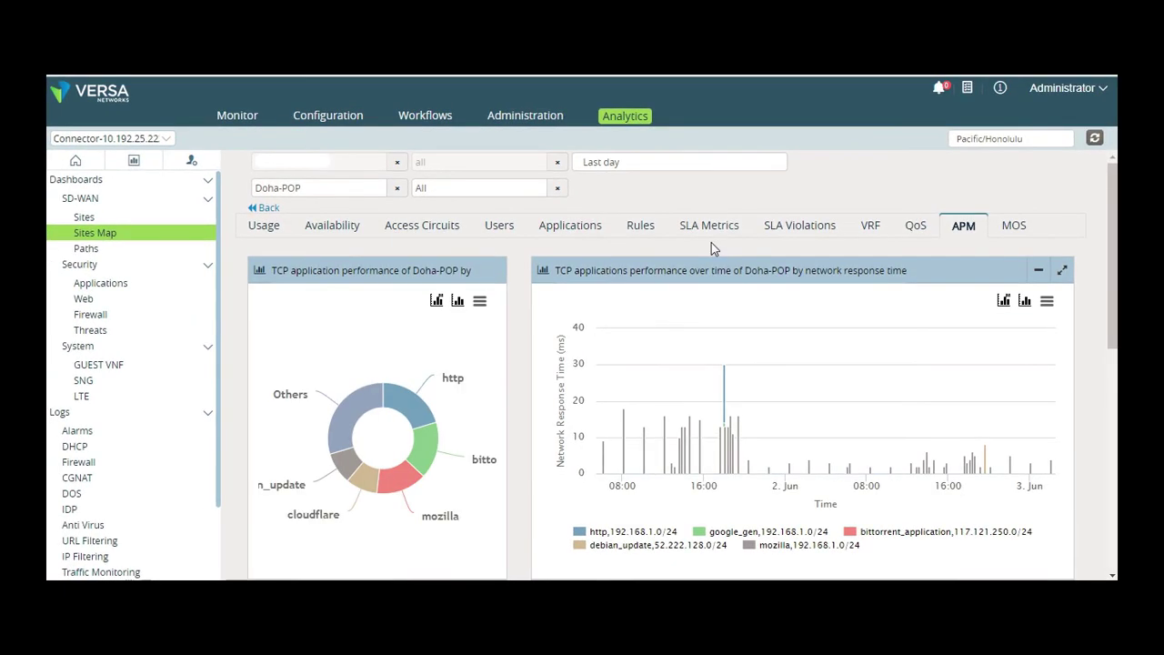
left_click(715, 232)
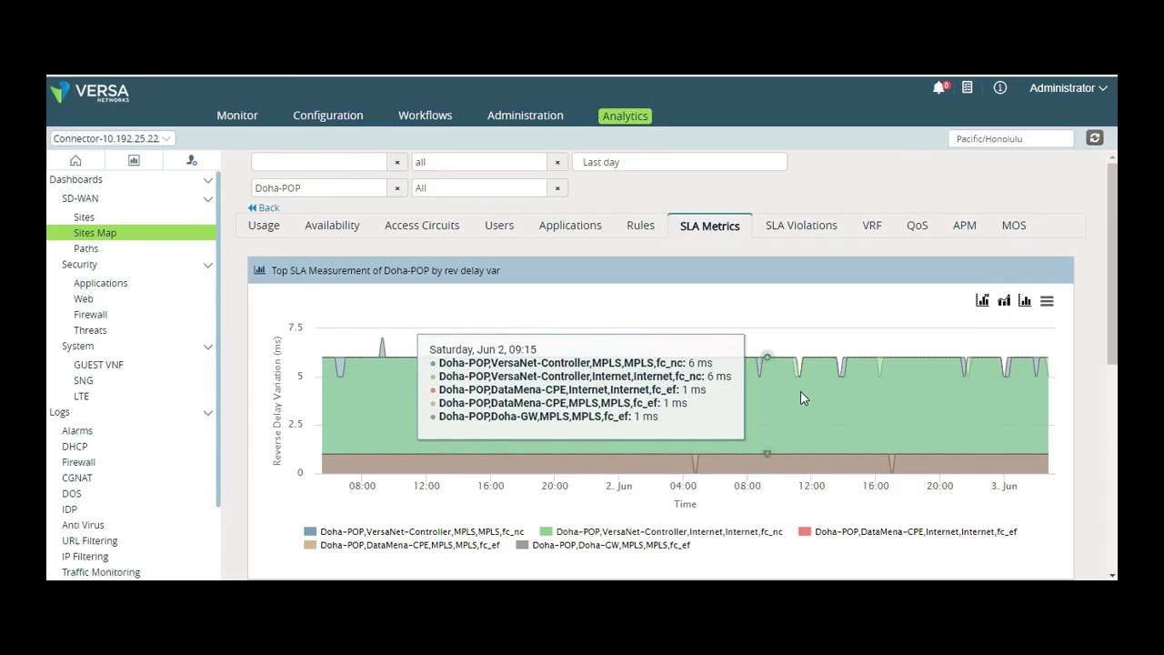
Step: Switch Doha-POP's SLA chart through Fwd Delay Var, PDU Loss Ratio, and finally Delay
left_click(1004, 300)
left_click(964, 333)
left_click(1004, 301)
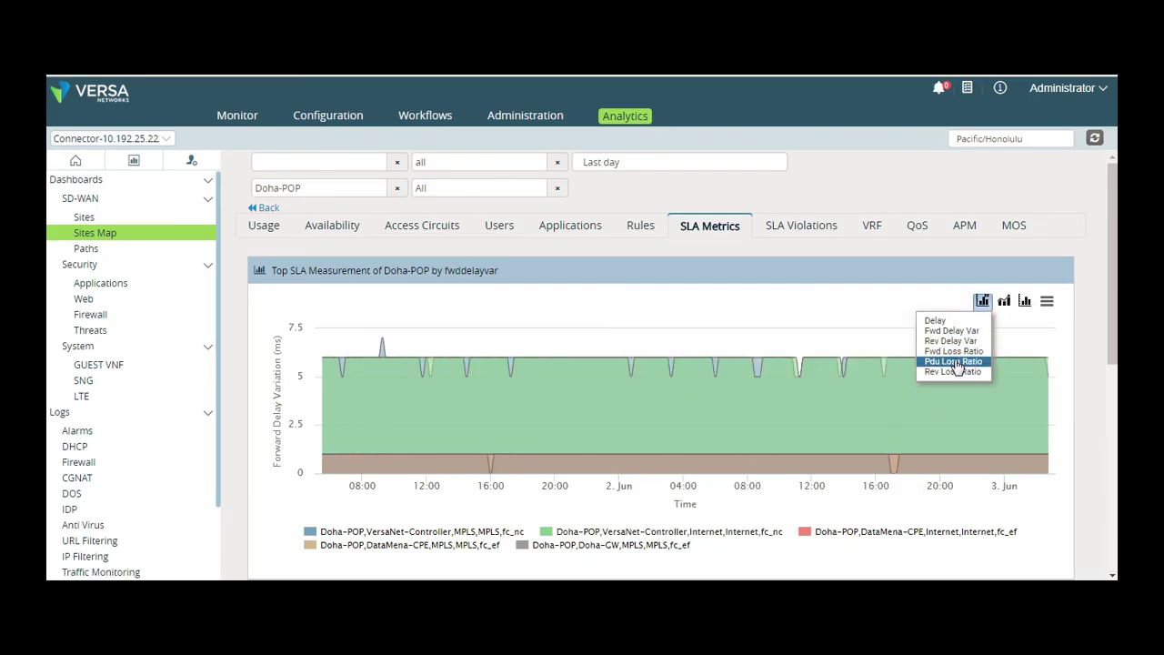
left_click(965, 369)
left_click(1005, 300)
left_click(962, 320)
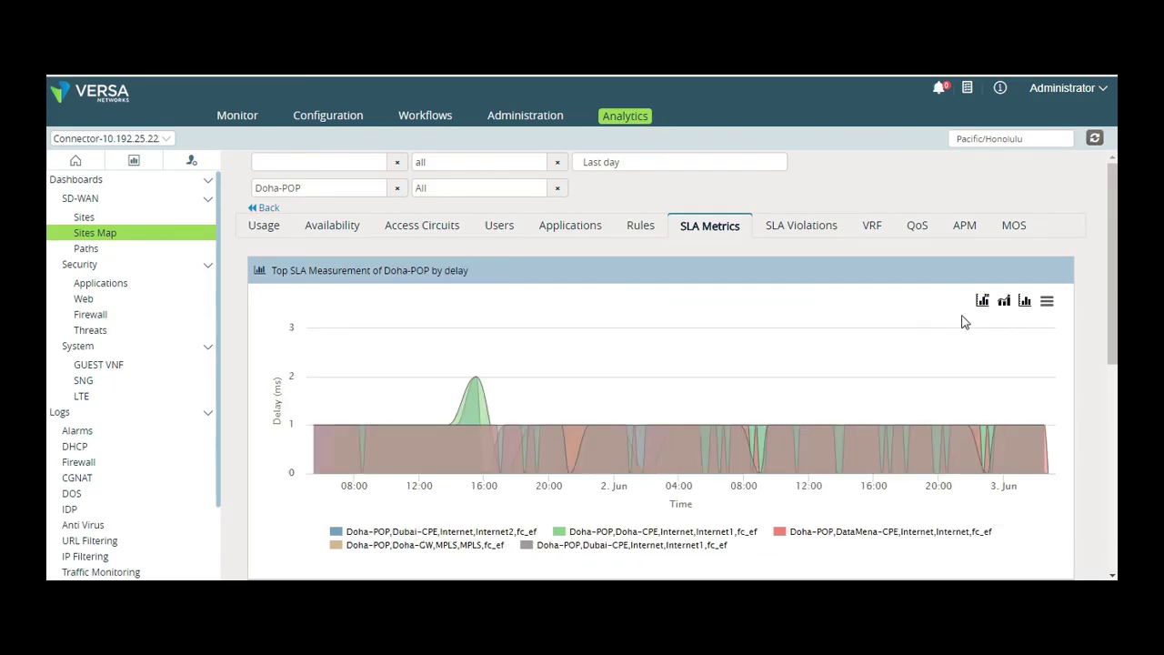
Step: Review Doha-POP's bandwidth usage over time and broken down per access circuit
left_click(263, 226)
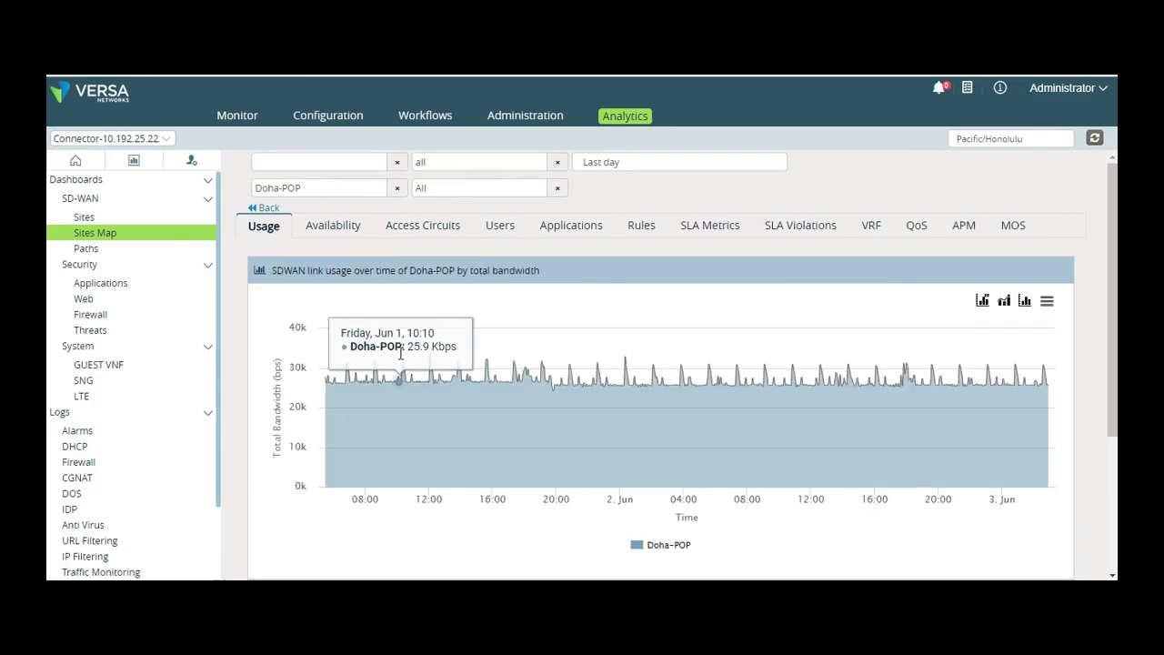
left_click(428, 228)
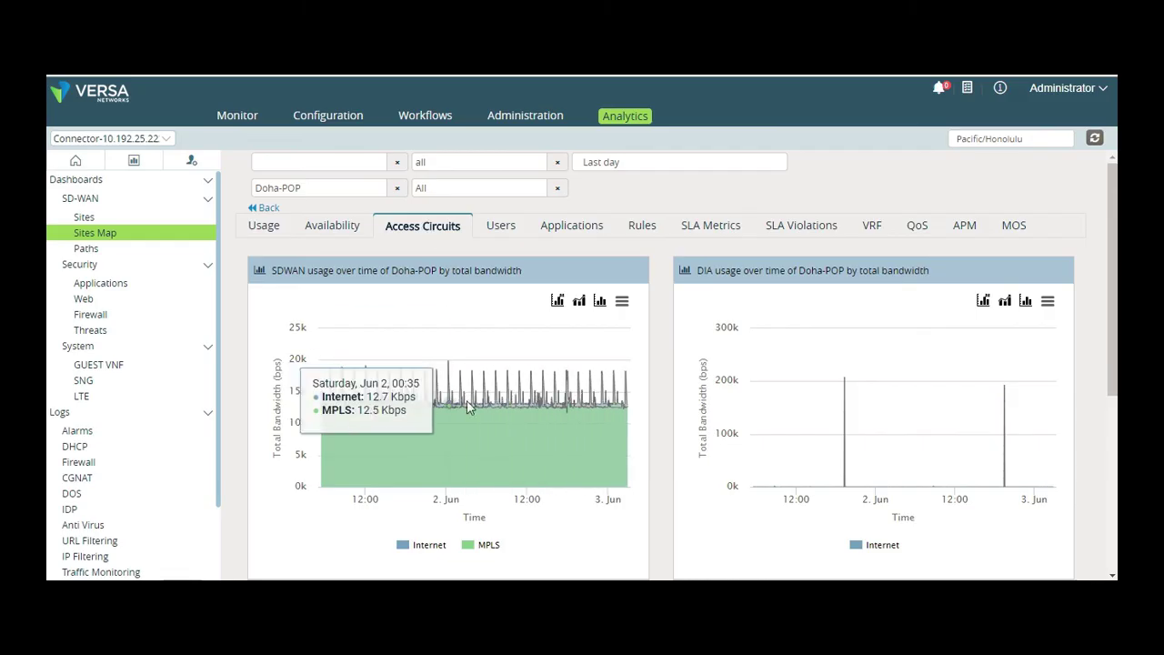
scroll(976, 411, "down", 1)
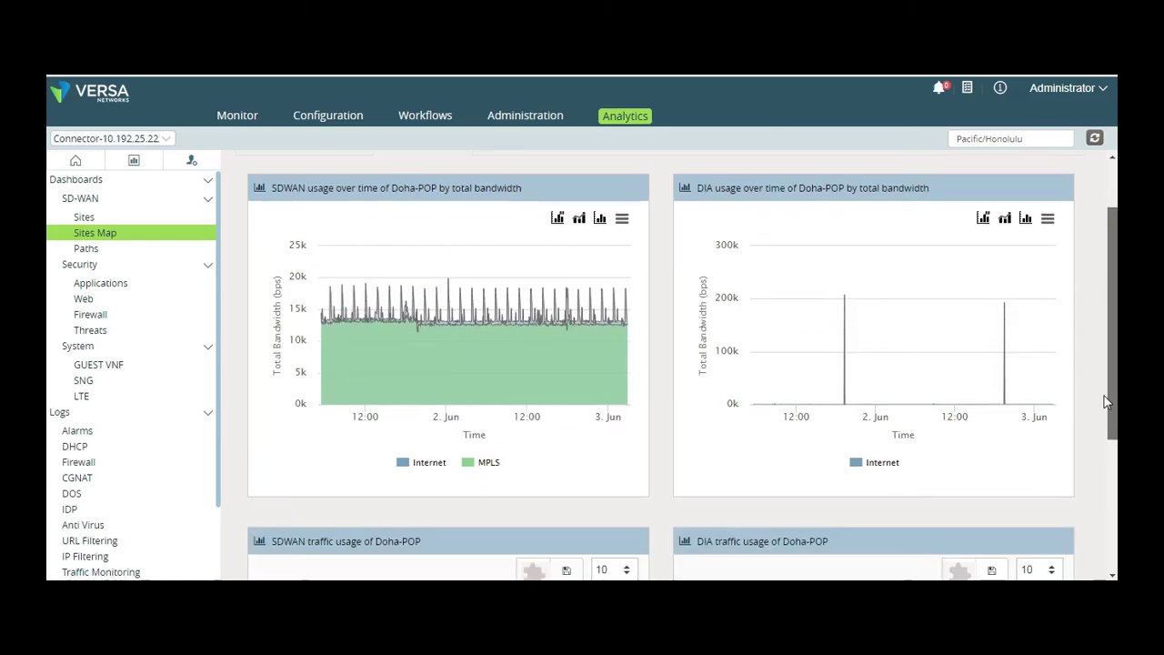
scroll(596, 385, "up", 1)
Step: Show Doha-POP's top applications by bandwidth and drill into bittorrent
left_click(572, 225)
scroll(520, 333, "down", 1)
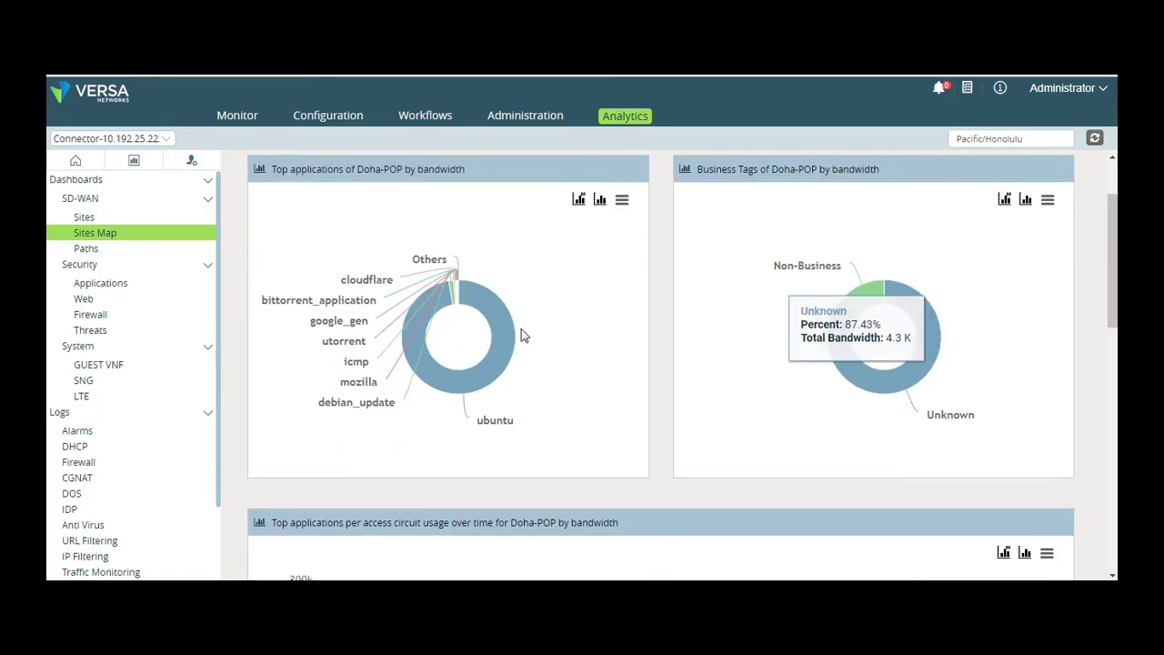
scroll(536, 350, "down", 3)
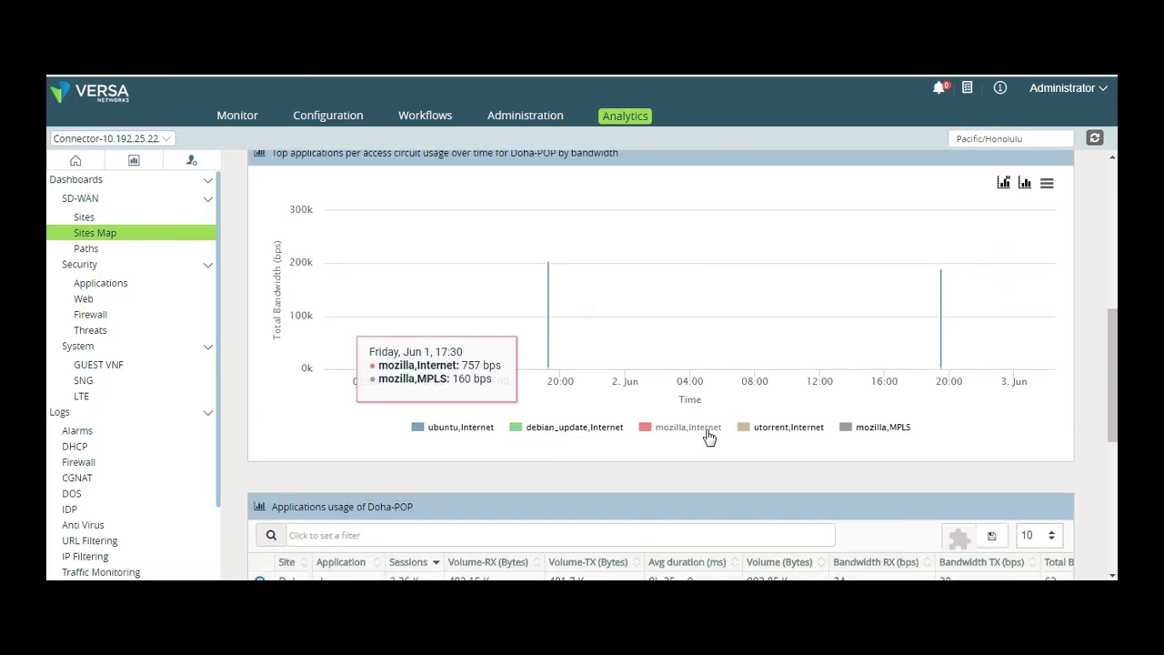
scroll(710, 438, "down", 4)
left_click(260, 541)
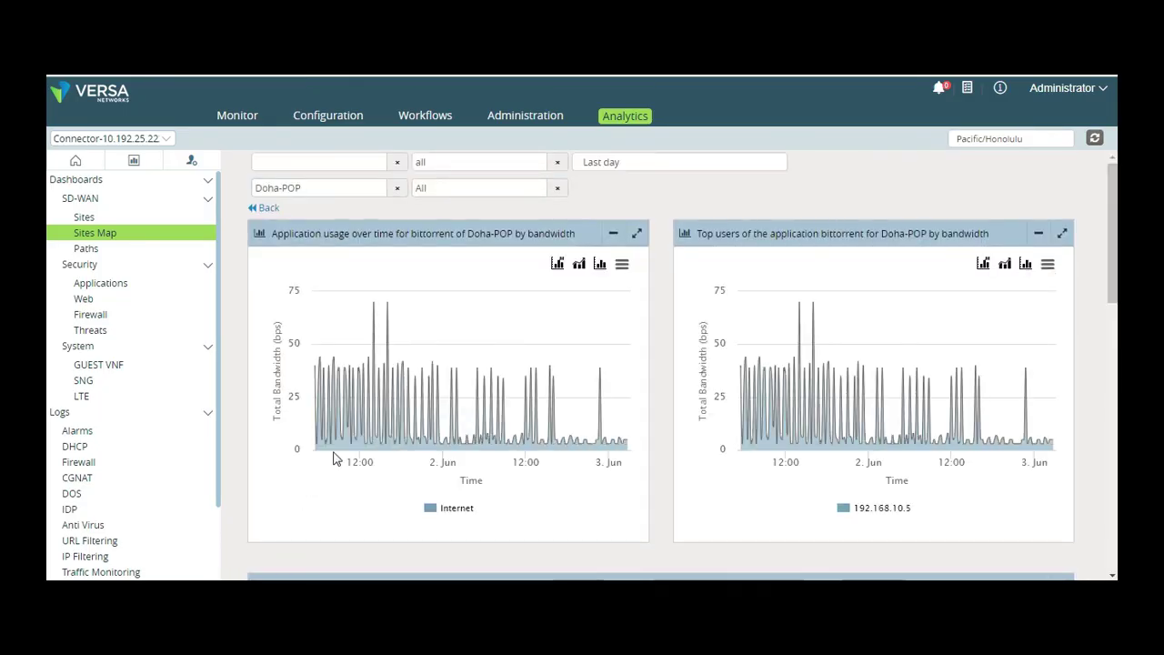